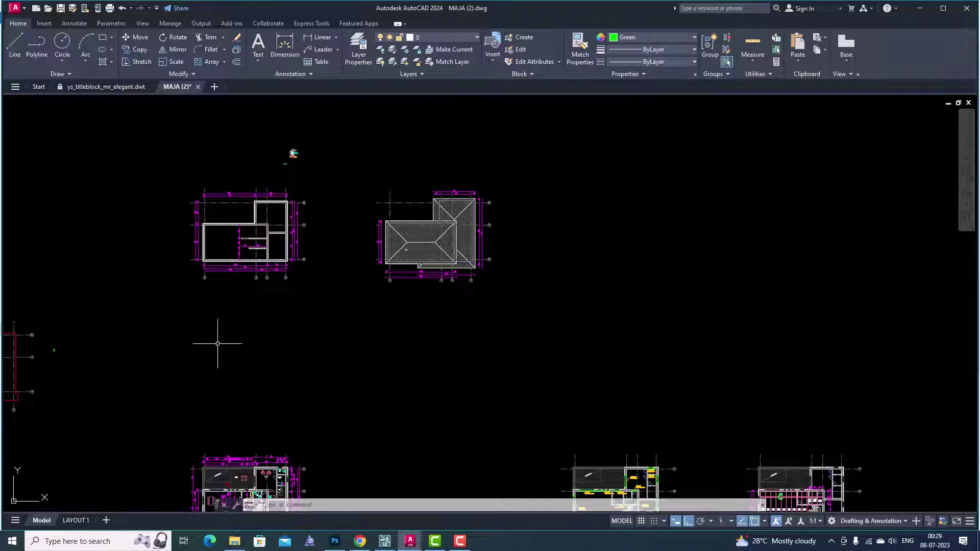
Show the LAYOUT 1 sheet, stepping into its viewport and back out to paper space.
{"action": "scroll", "coordinate": [422, 161], "scroll_direction": "down", "scroll_amount": 3}
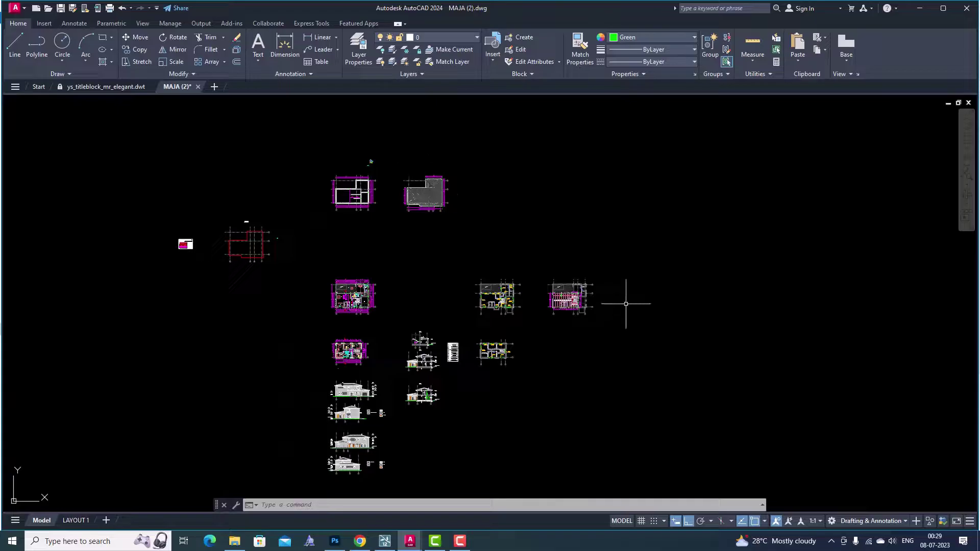
{"action": "scroll", "coordinate": [644, 283], "scroll_direction": "up", "scroll_amount": 2}
{"action": "scroll", "coordinate": [147, 108], "scroll_direction": "up", "scroll_amount": 2}
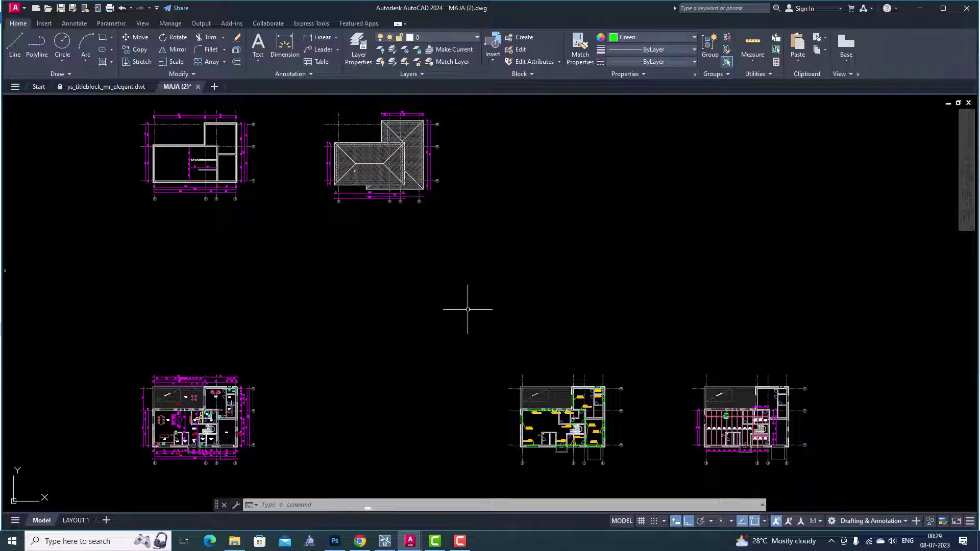
{"action": "scroll", "coordinate": [491, 332], "scroll_direction": "down", "scroll_amount": 2}
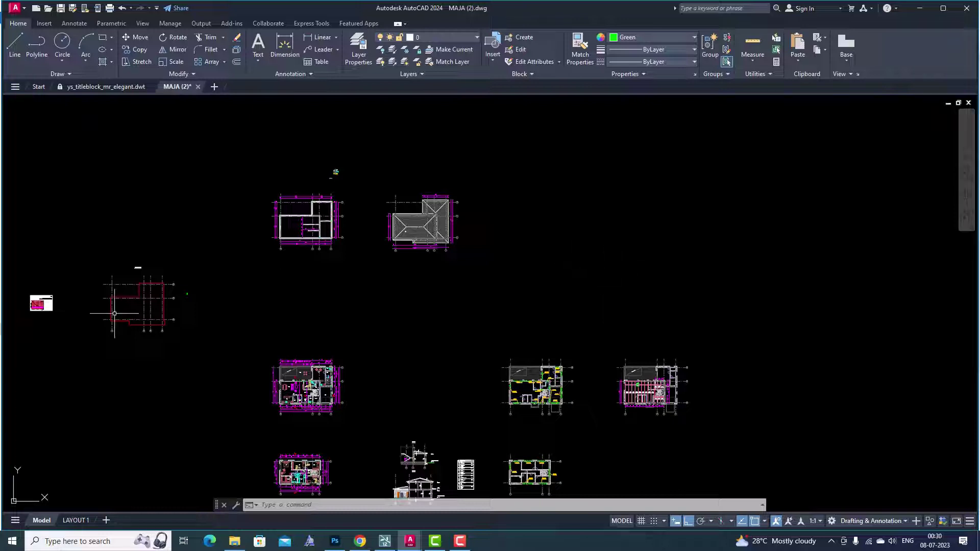
{"action": "mouse_move", "coordinate": [76, 521]}
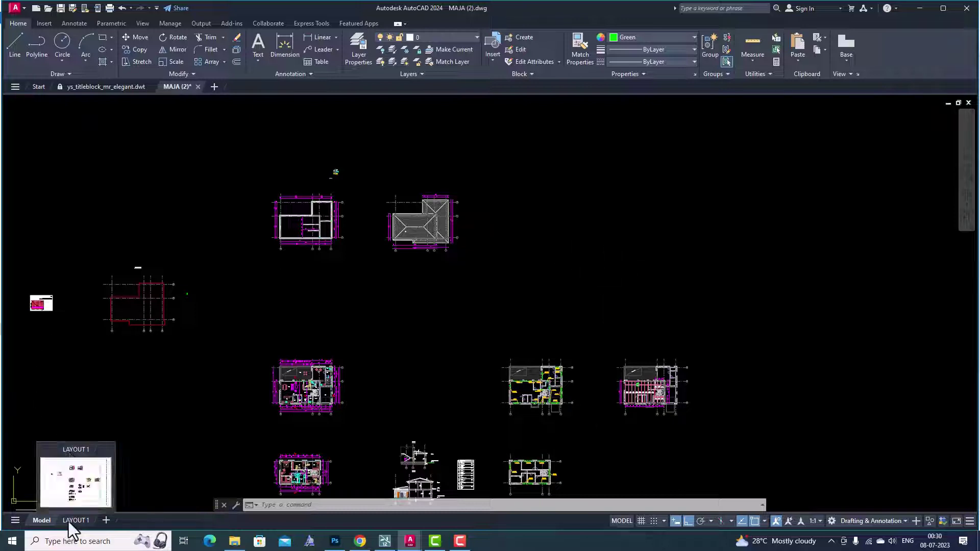
{"action": "left_click", "coordinate": [69, 521]}
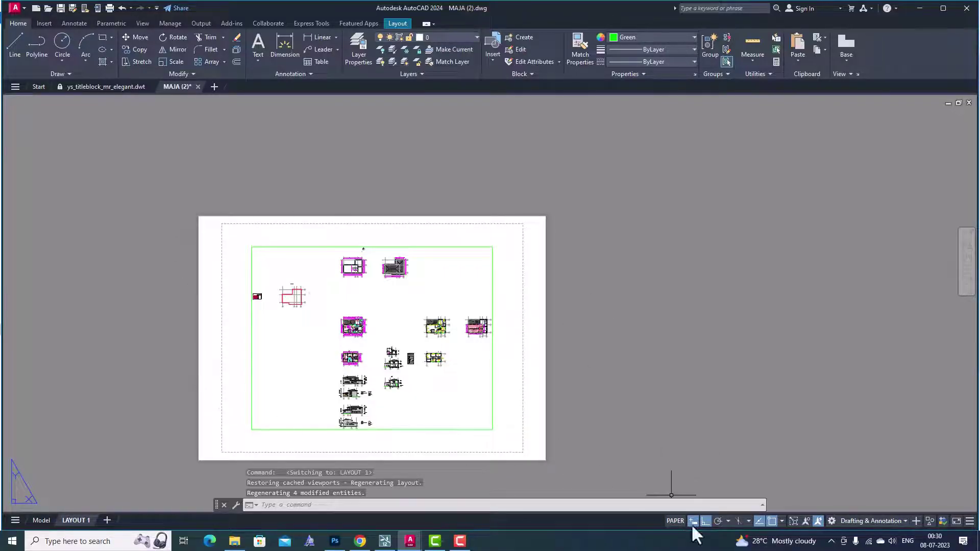
{"action": "left_click", "coordinate": [674, 520]}
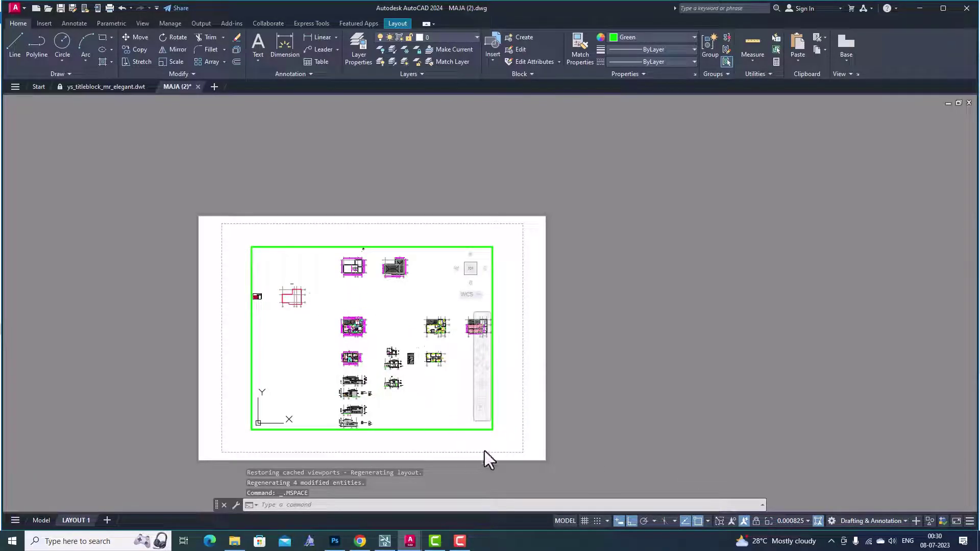
{"action": "left_click", "coordinate": [564, 521]}
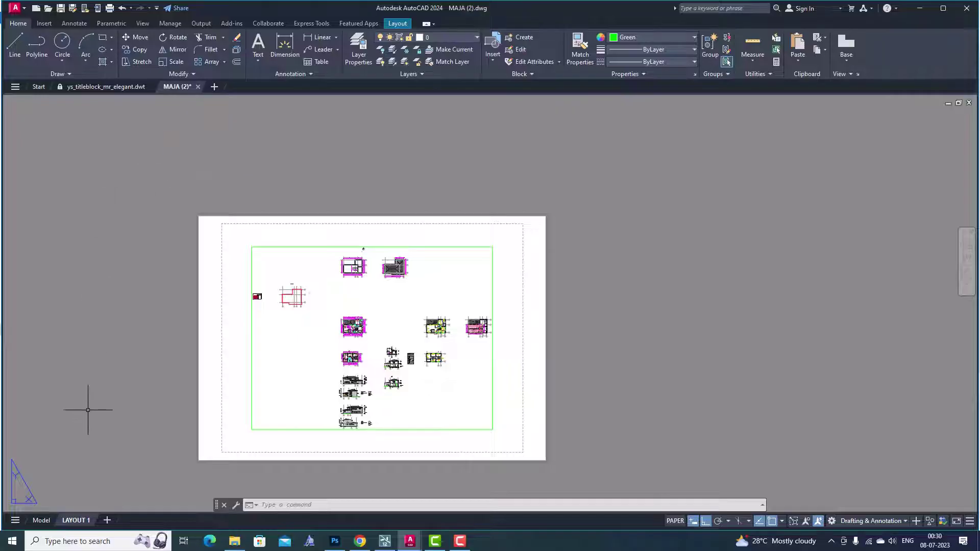
{"action": "right_click", "coordinate": [77, 522]}
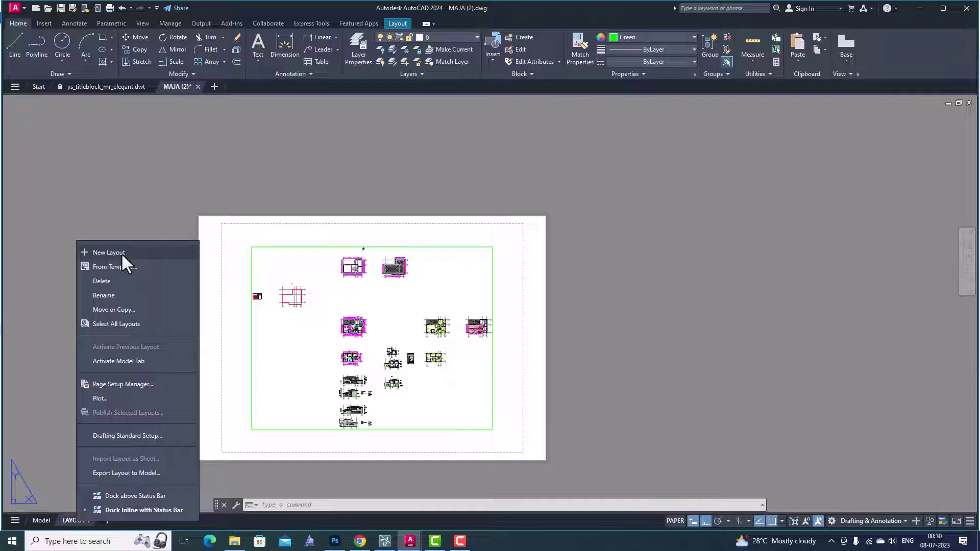
{"action": "left_click", "coordinate": [108, 265]}
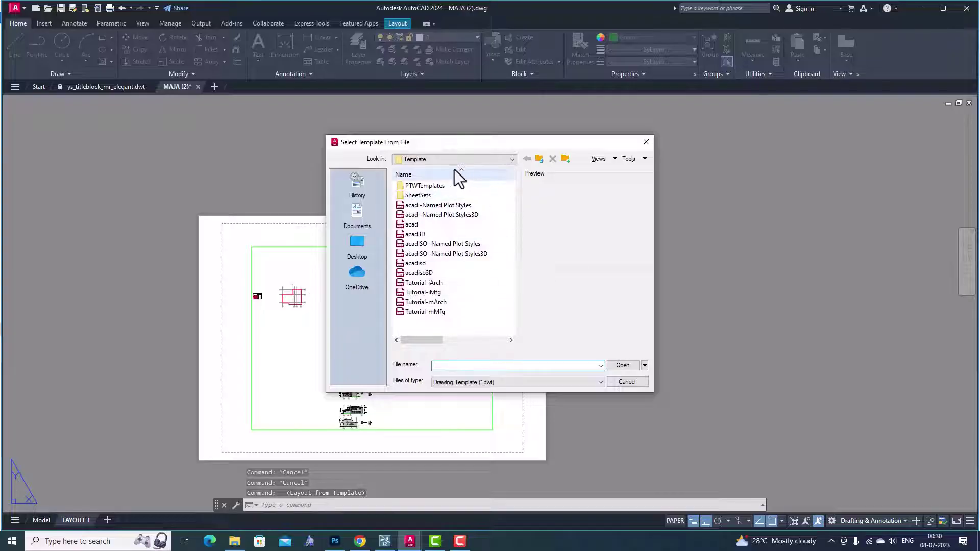
{"action": "double_click", "coordinate": [424, 187]}
{"action": "left_click", "coordinate": [424, 197]}
{"action": "double_click", "coordinate": [424, 196]}
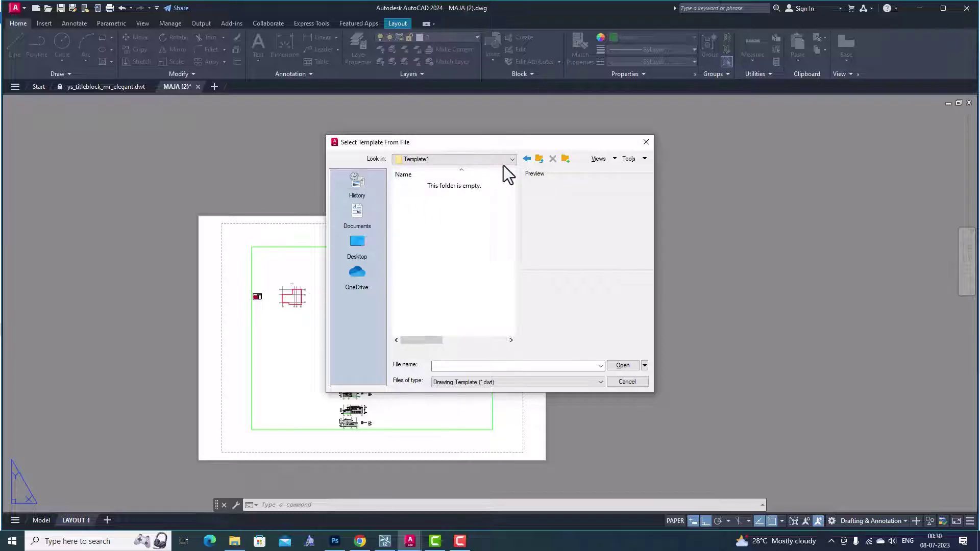
{"action": "left_click", "coordinate": [526, 158]}
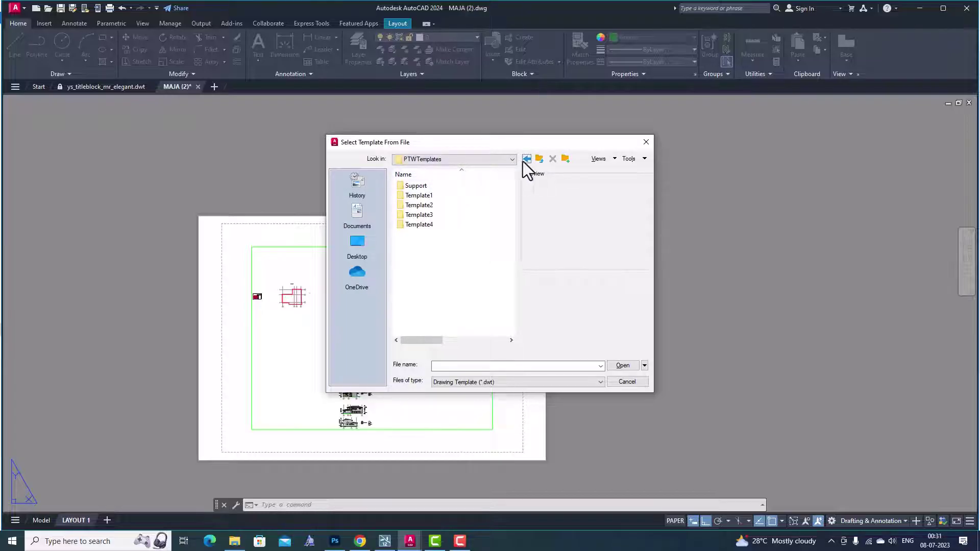
{"action": "left_click", "coordinate": [524, 160]}
{"action": "double_click", "coordinate": [428, 195]}
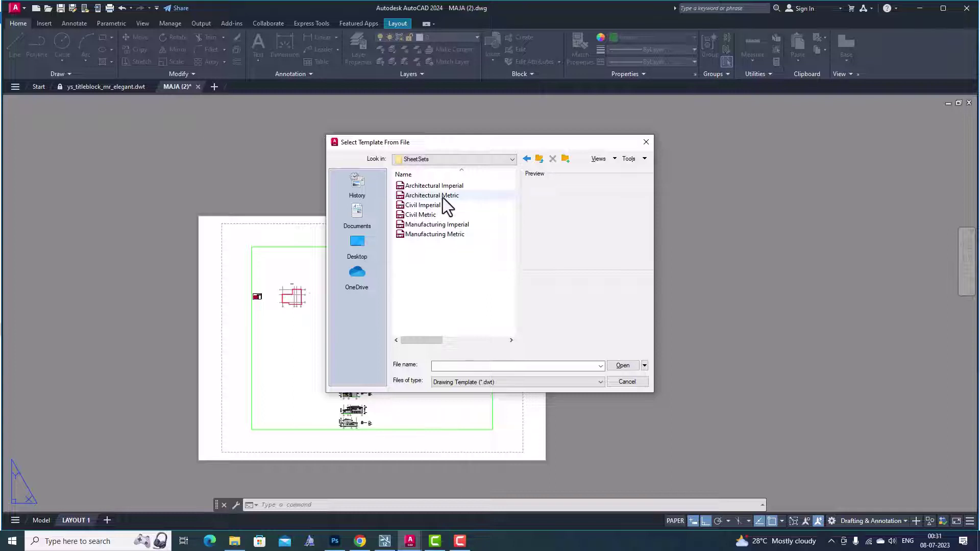
{"action": "left_click", "coordinate": [446, 187]}
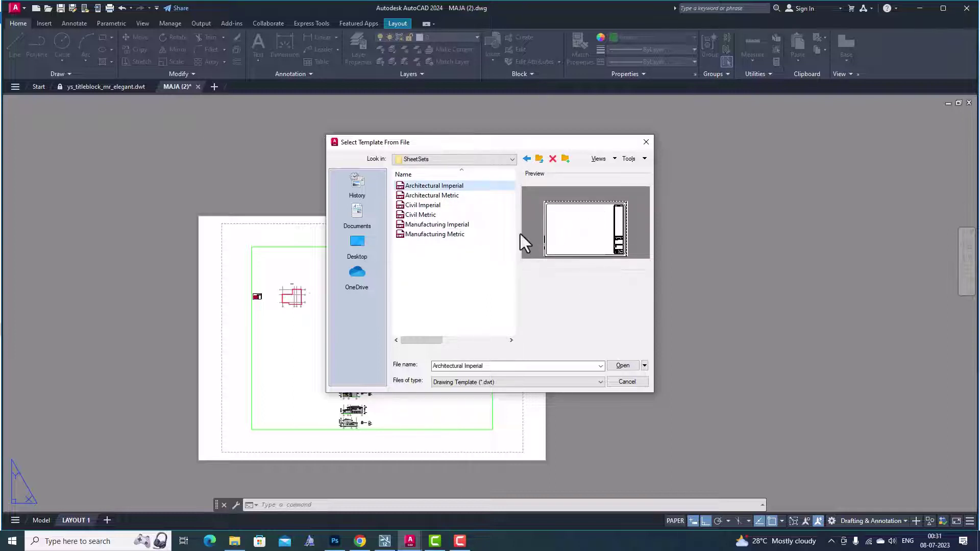
{"action": "left_click", "coordinate": [432, 196]}
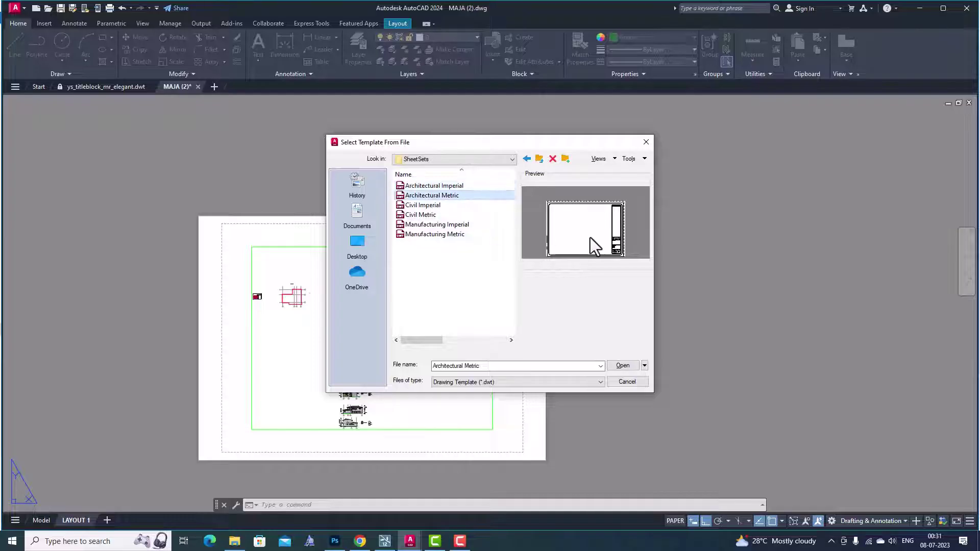
{"action": "left_click", "coordinate": [417, 206]}
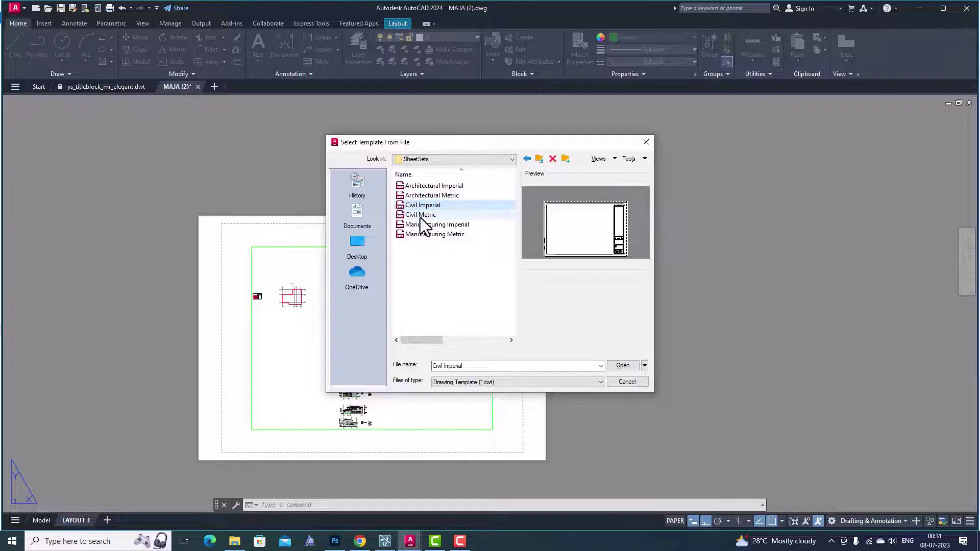
{"action": "left_click", "coordinate": [421, 217]}
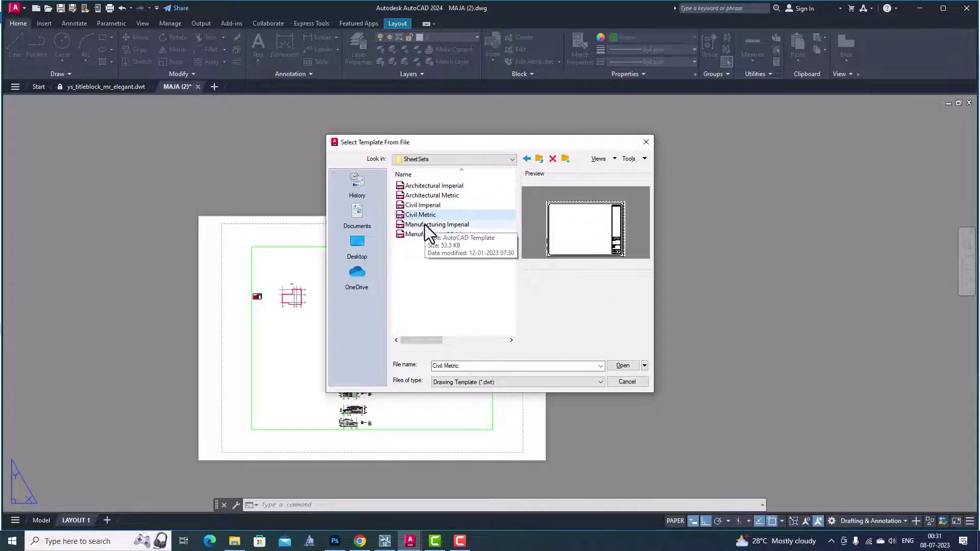
{"action": "left_click", "coordinate": [425, 225]}
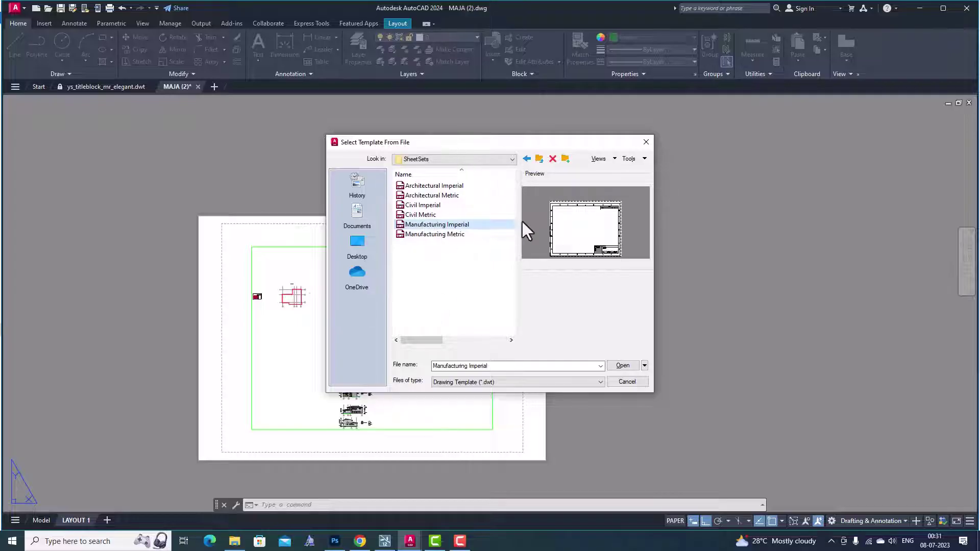
{"action": "left_click", "coordinate": [643, 144]}
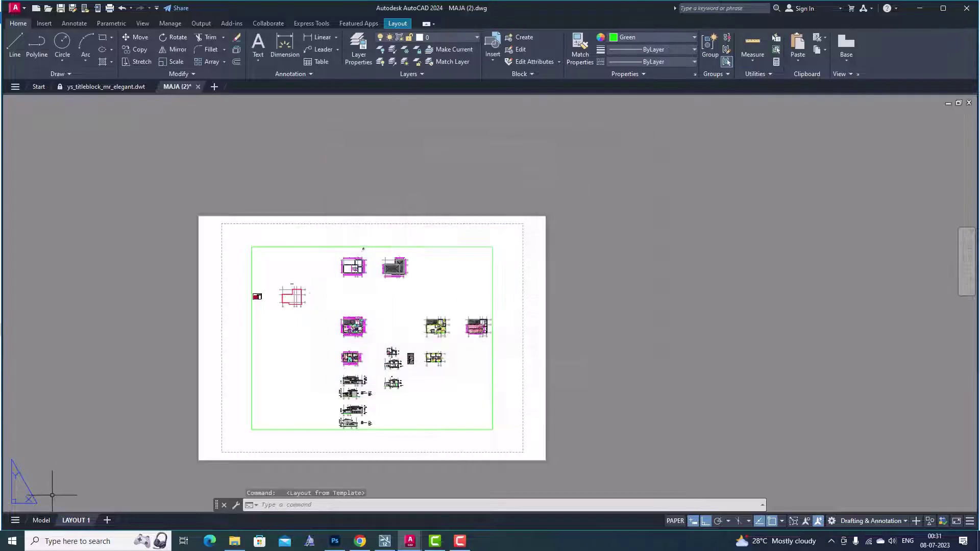
{"action": "right_click", "coordinate": [75, 520]}
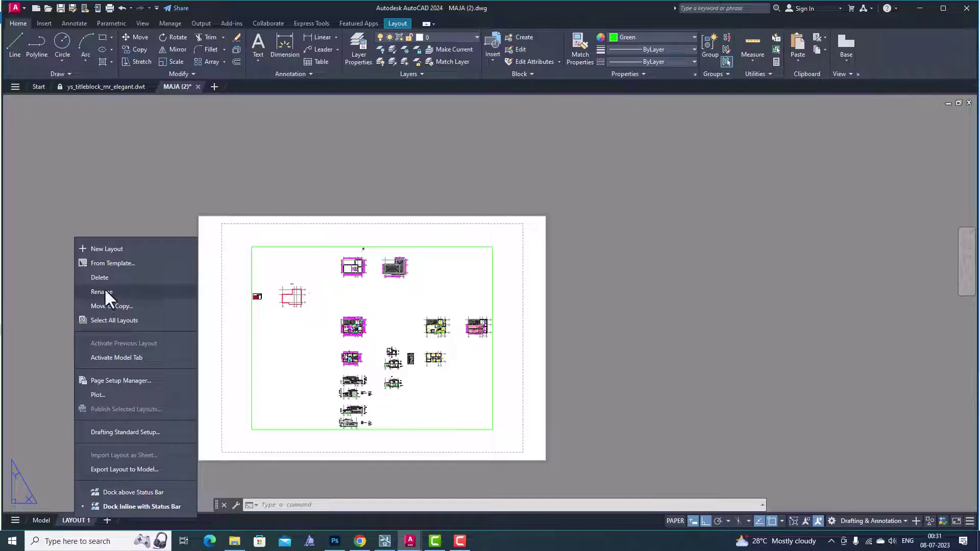
{"action": "left_click", "coordinate": [103, 291]}
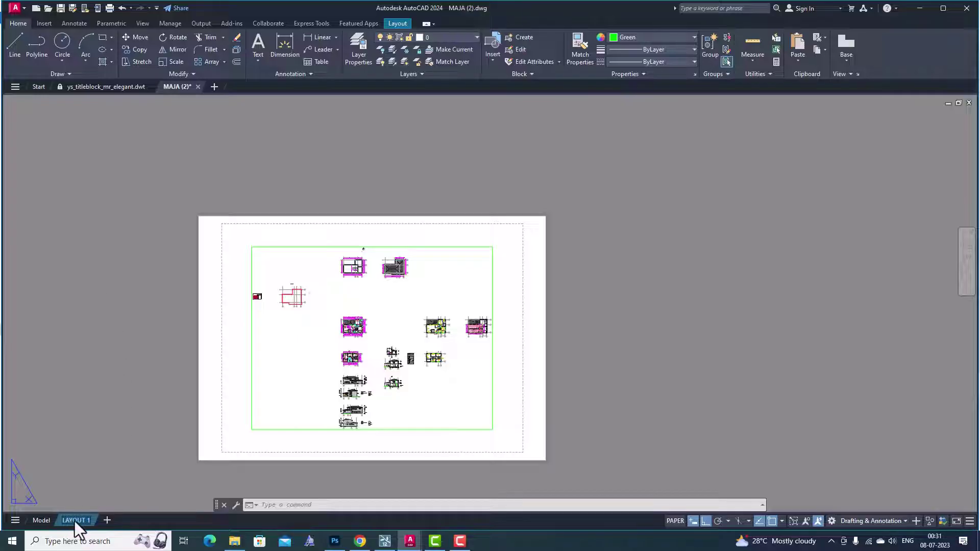
{"action": "key", "text": "alt+Tab"}
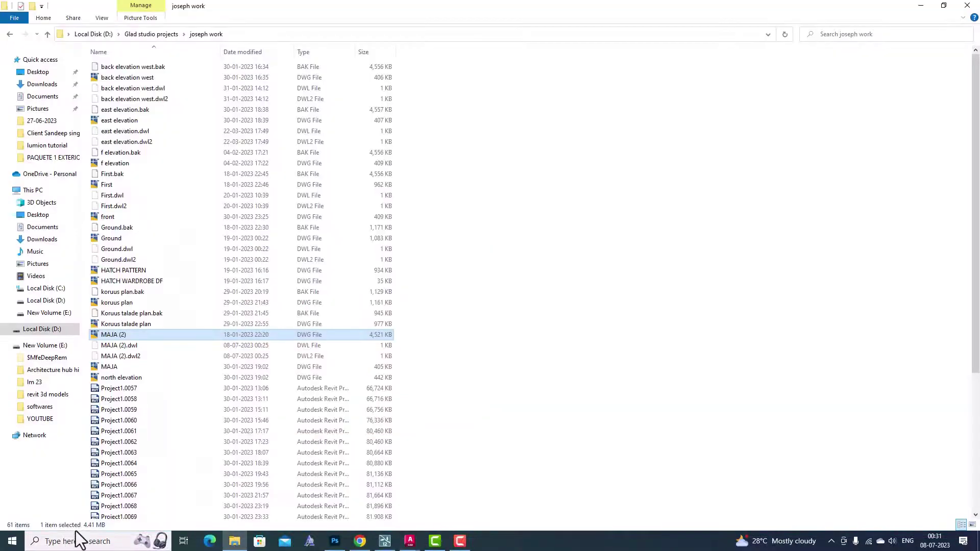
{"action": "left_click", "coordinate": [409, 542]}
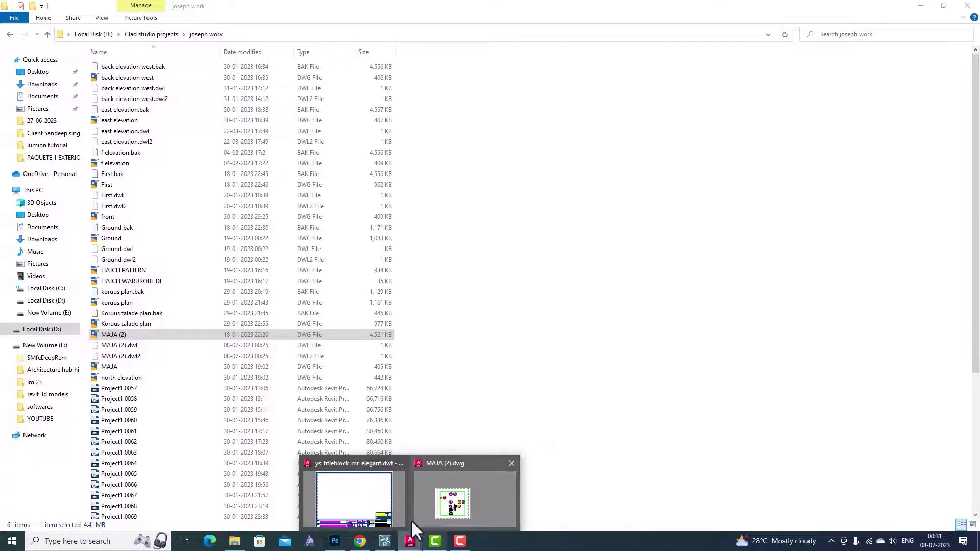
{"action": "left_click", "coordinate": [369, 503]}
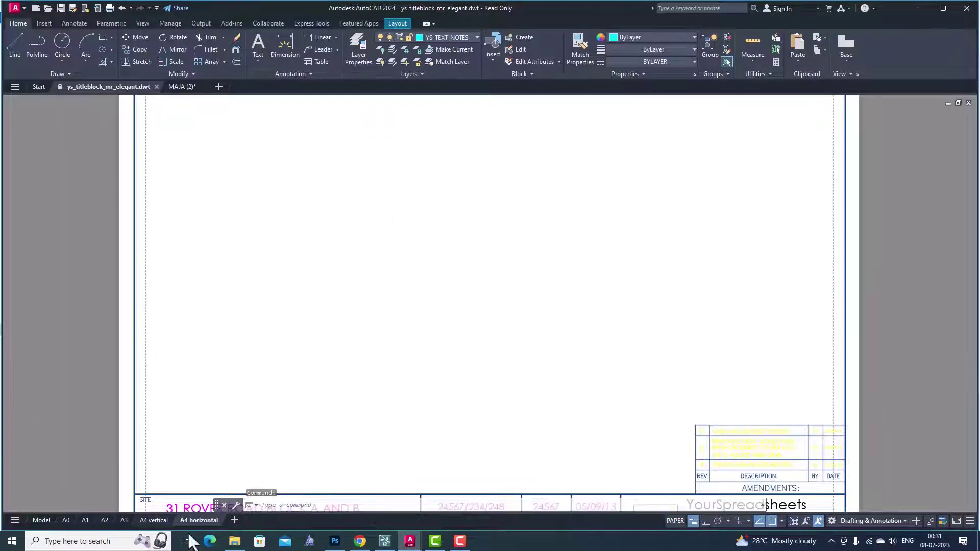
{"action": "mouse_move", "coordinate": [409, 541]}
{"action": "left_click", "coordinate": [485, 502]}
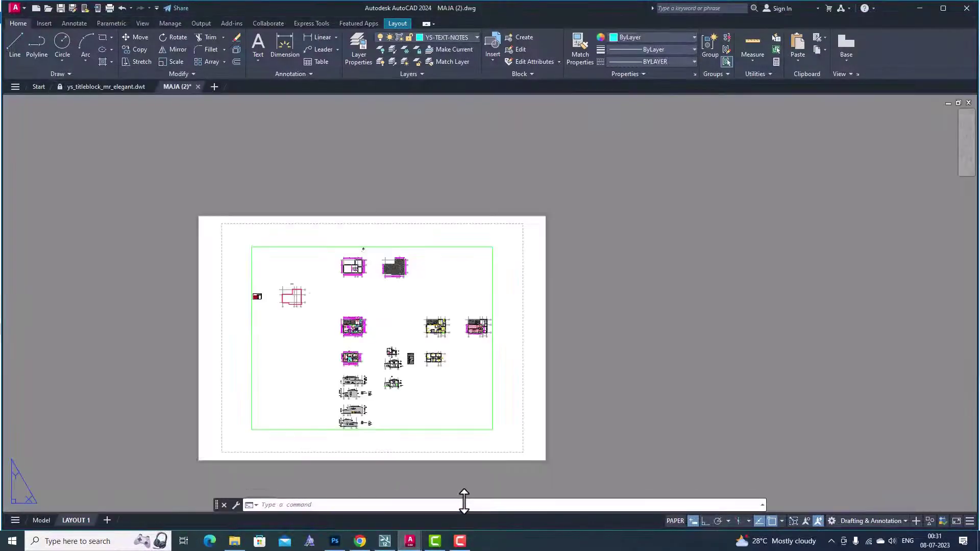
Open the Page Setup Manager for LAYOUT 1 from the tab's menu.
{"action": "right_click", "coordinate": [74, 519]}
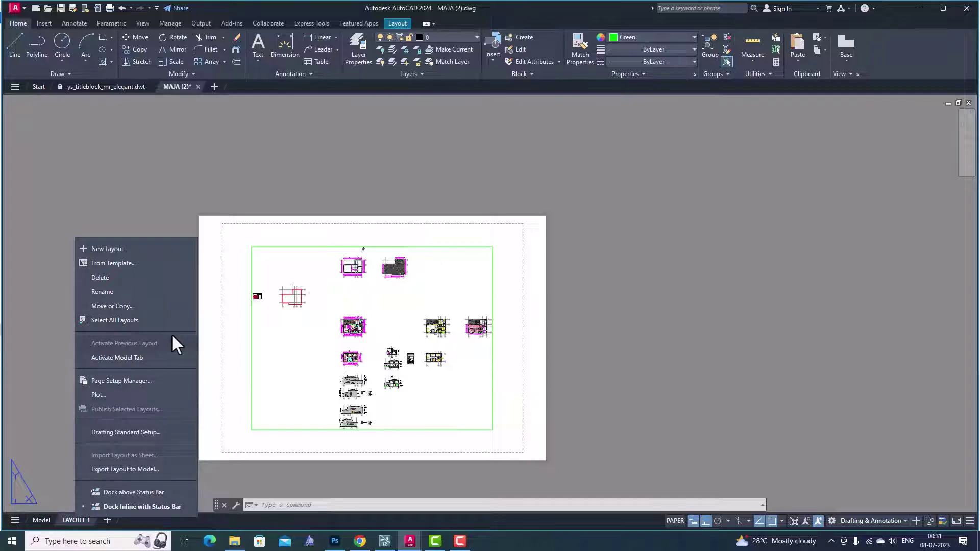
{"action": "left_click", "coordinate": [125, 382]}
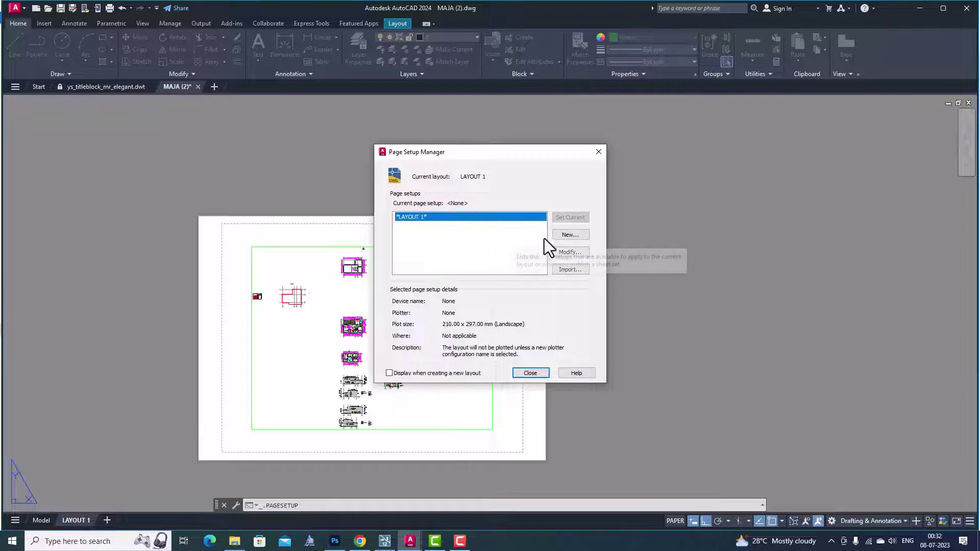
Set LAYOUT 1's page setup to landscape ISO A1 (841.00 x 594.00 MM) paper.
{"action": "left_click", "coordinate": [568, 254]}
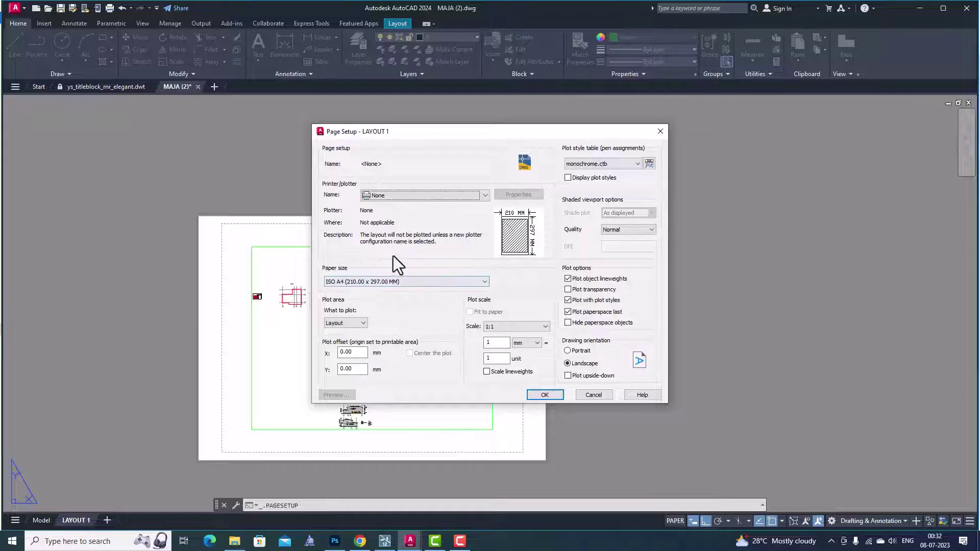
{"action": "left_click", "coordinate": [422, 286]}
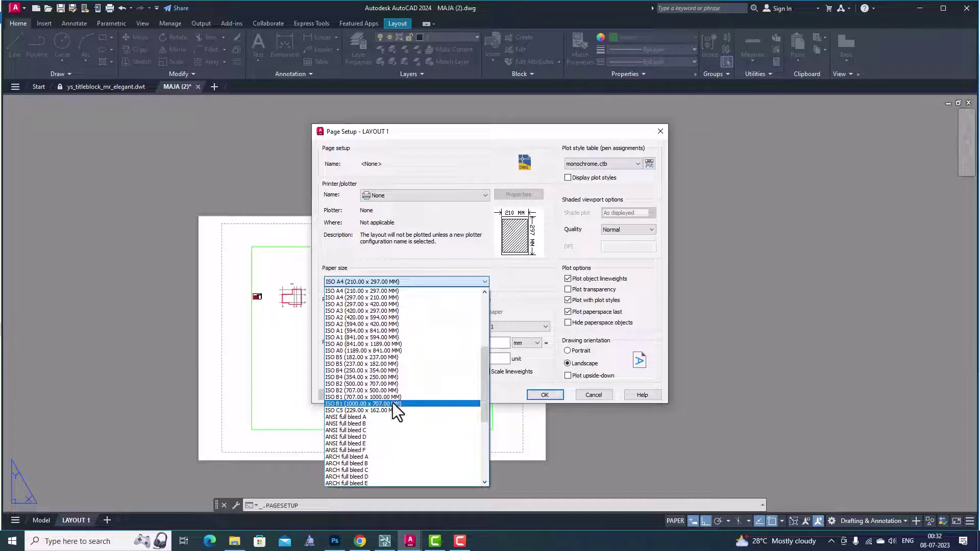
{"action": "left_click", "coordinate": [347, 332]}
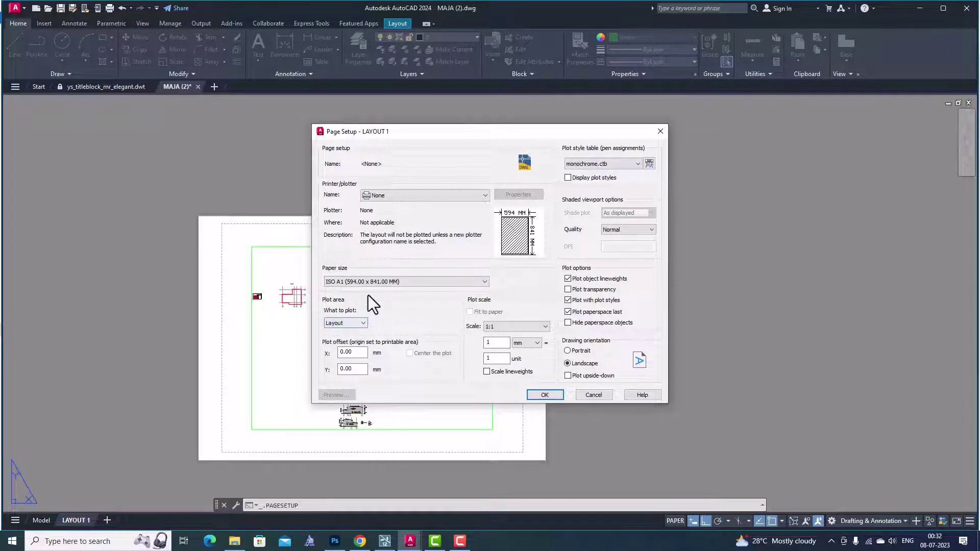
{"action": "left_click", "coordinate": [378, 284]}
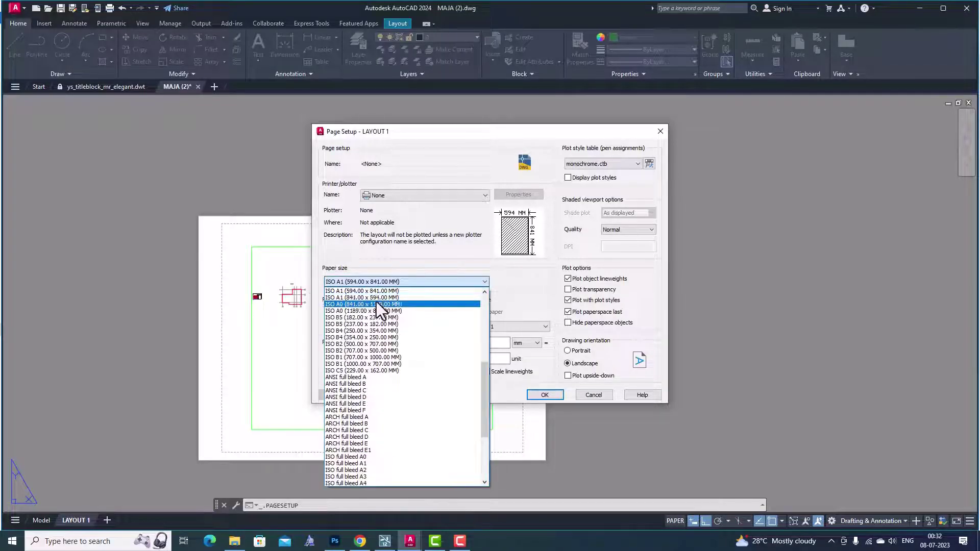
{"action": "left_click", "coordinate": [374, 298]}
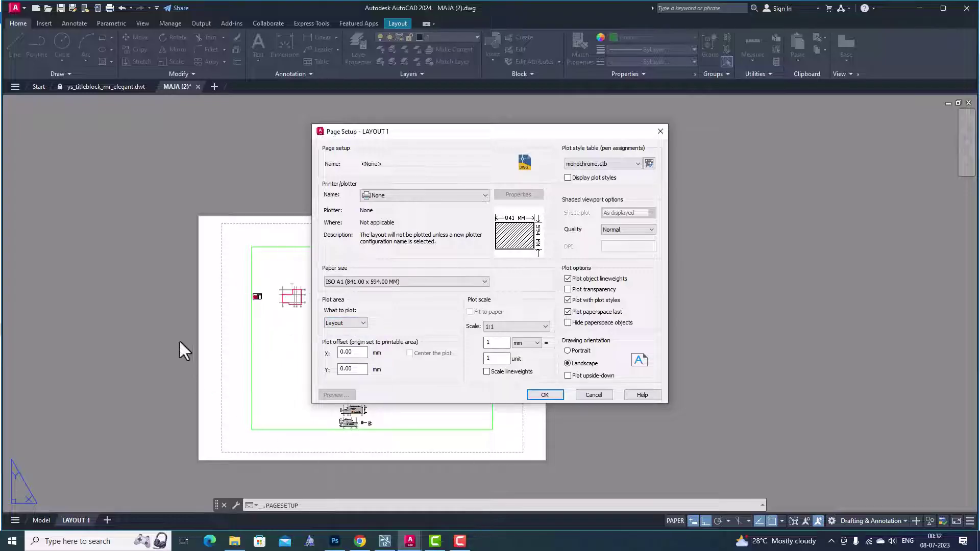
{"action": "left_click", "coordinate": [341, 324]}
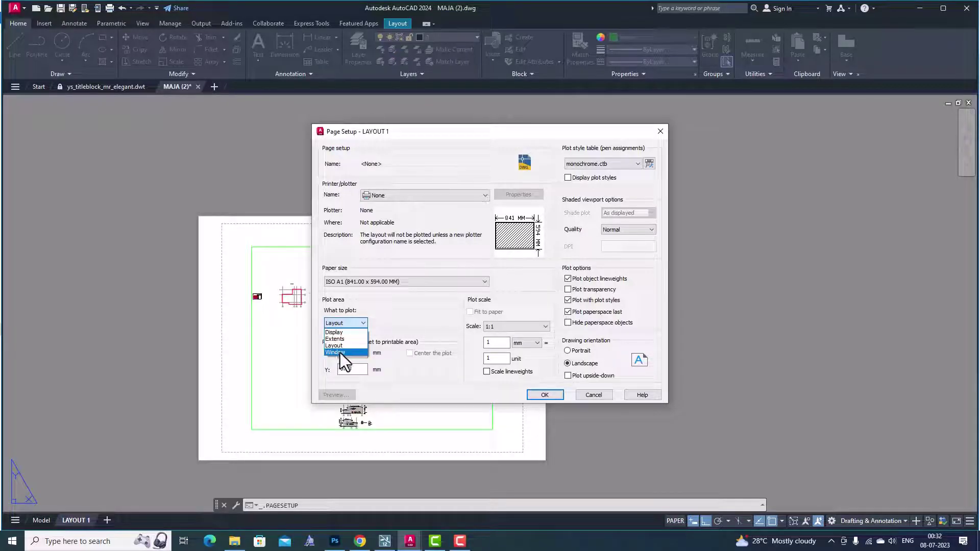
{"action": "left_click", "coordinate": [327, 324]}
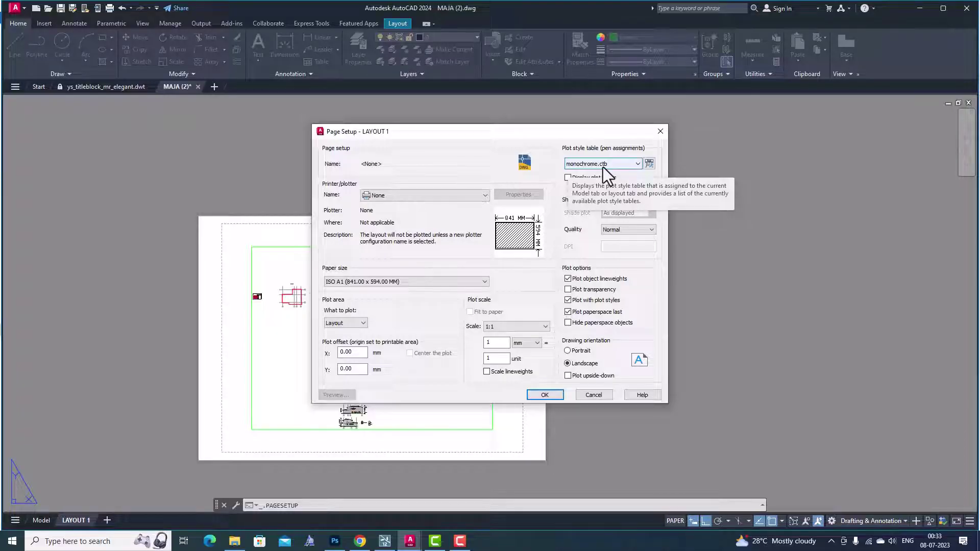
{"action": "left_click", "coordinate": [603, 166]}
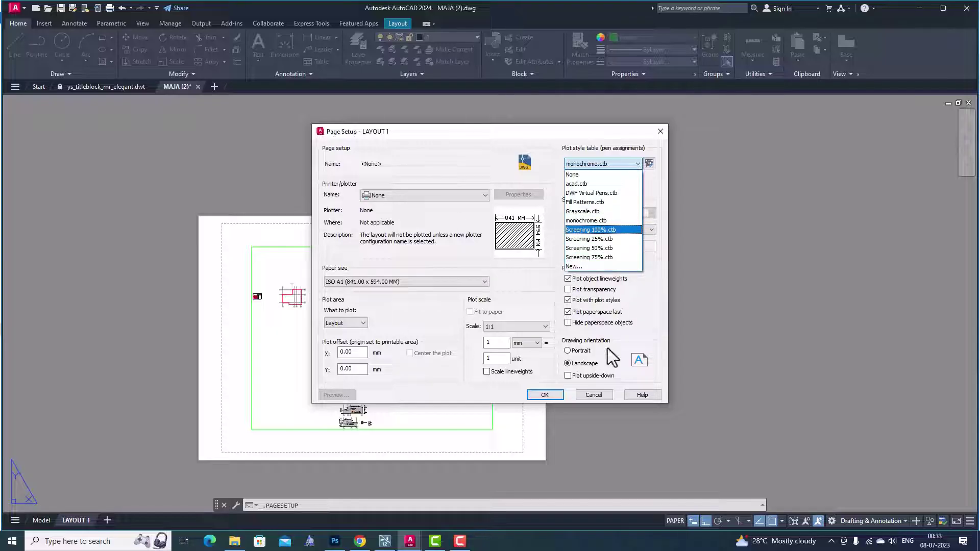
{"action": "left_click", "coordinate": [658, 298]}
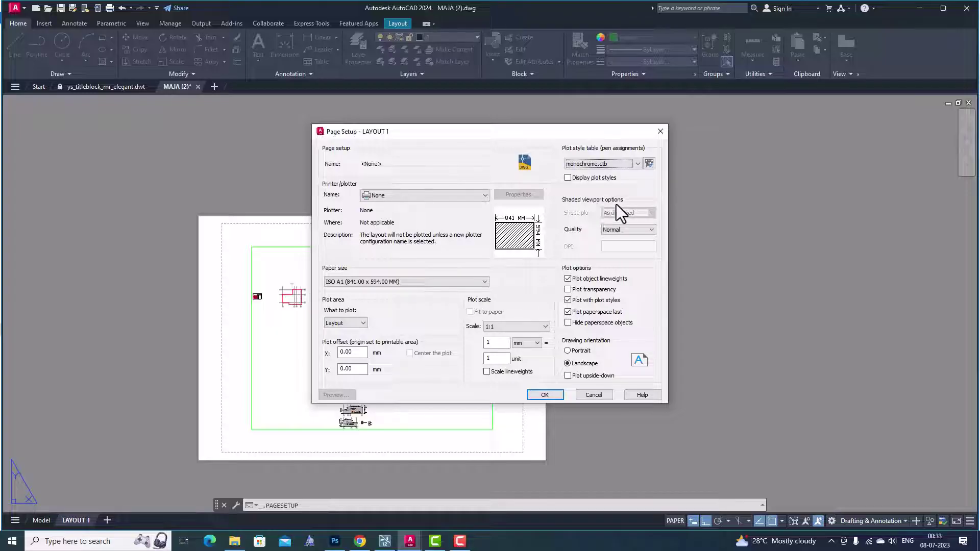
Keep Normal plot quality and landscape orientation, enable Plot transparency, and apply the page setup.
{"action": "left_click", "coordinate": [632, 232]}
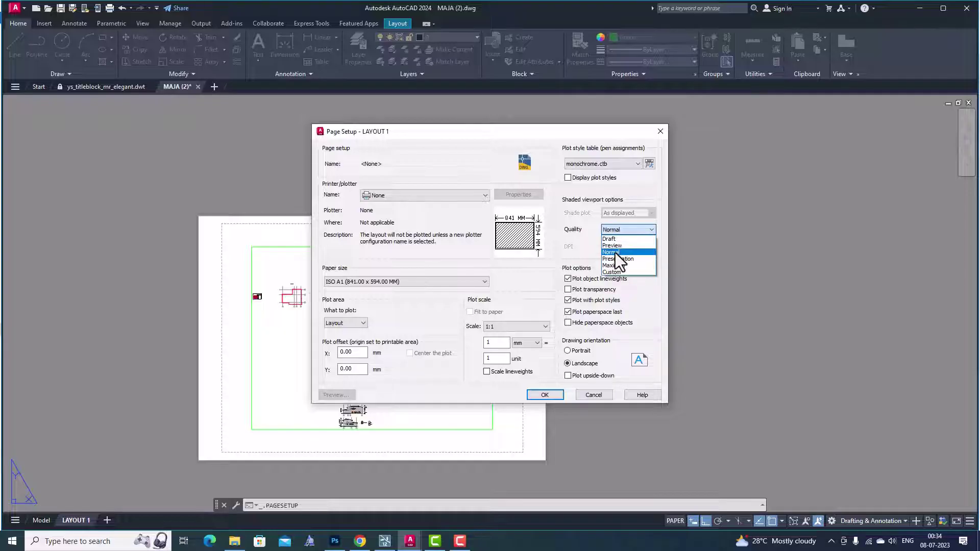
{"action": "left_click", "coordinate": [615, 253]}
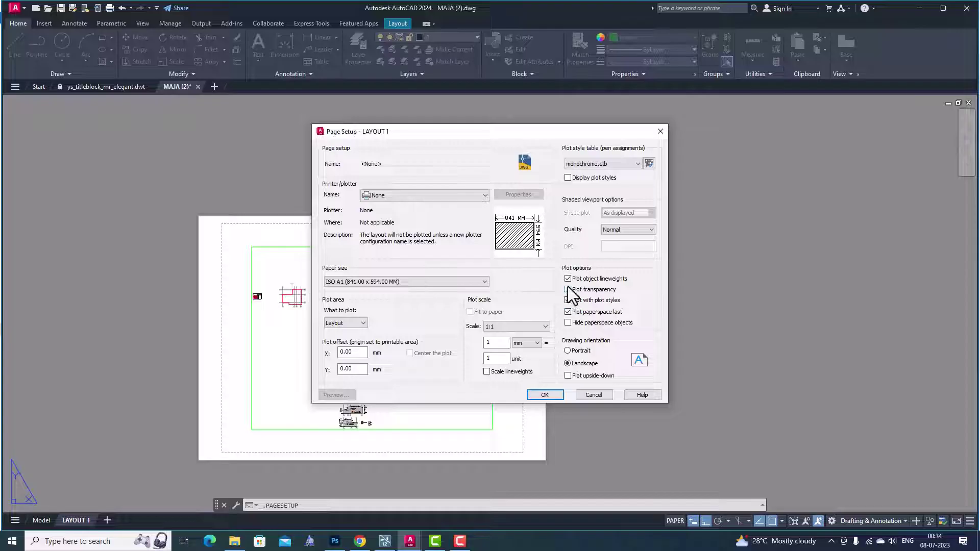
{"action": "left_click", "coordinate": [568, 289]}
{"action": "left_click", "coordinate": [566, 350]}
{"action": "left_click", "coordinate": [567, 364]}
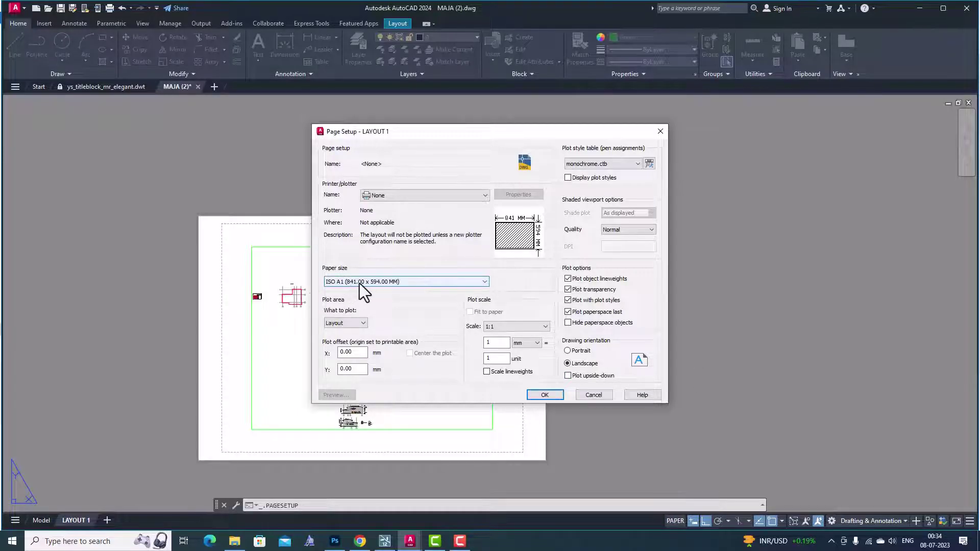
{"action": "left_click", "coordinate": [546, 398]}
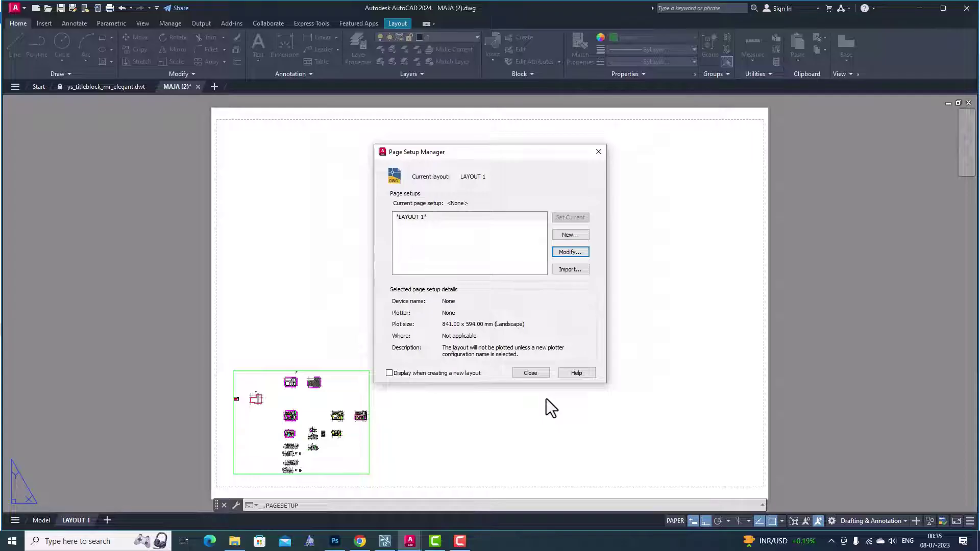
Close the Page Setup Manager, returning to the A1-sized LAYOUT 1 sheet.
{"action": "left_click", "coordinate": [541, 378]}
{"action": "scroll", "coordinate": [325, 262], "scroll_direction": "down", "scroll_amount": 2}
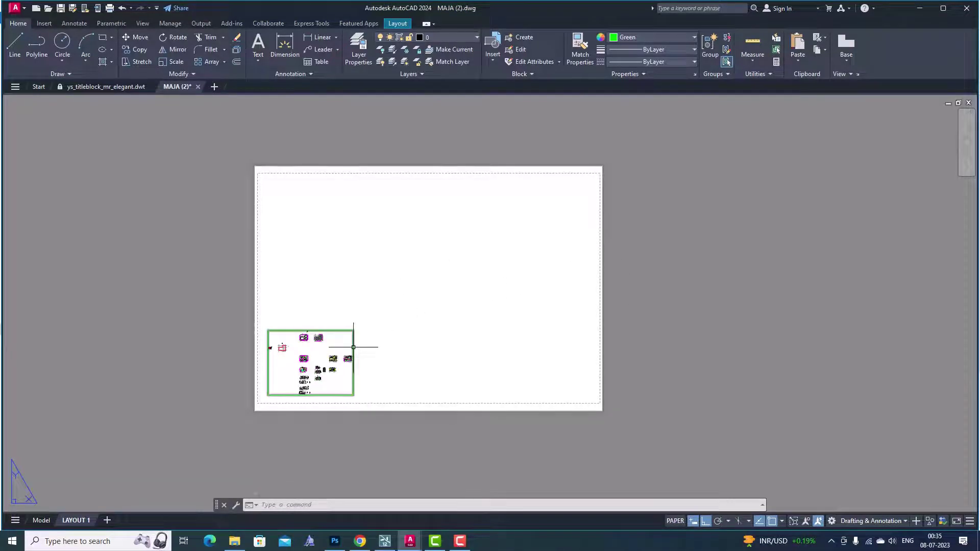
{"action": "mouse_move", "coordinate": [353, 347]}
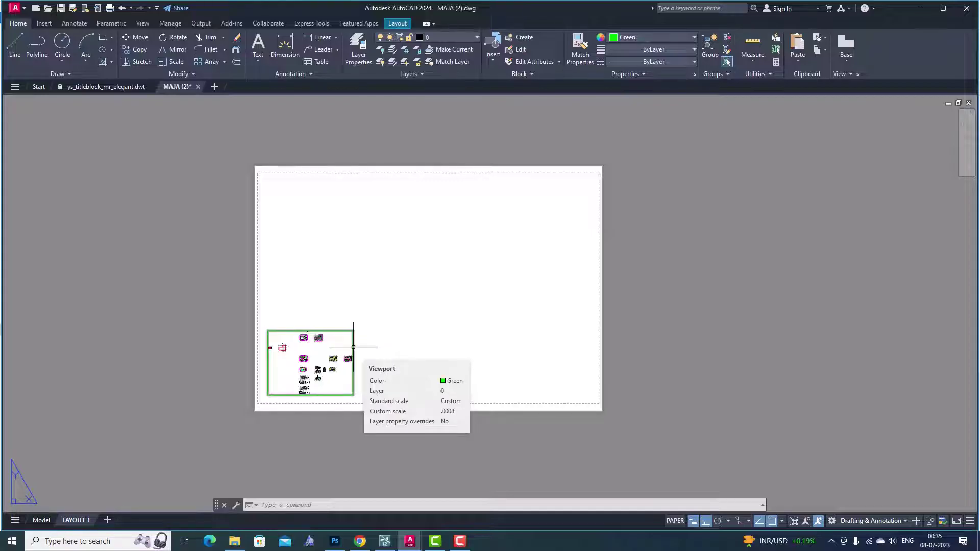
Delete the small green viewport from the LAYOUT 1 sheet.
{"action": "left_click", "coordinate": [353, 347]}
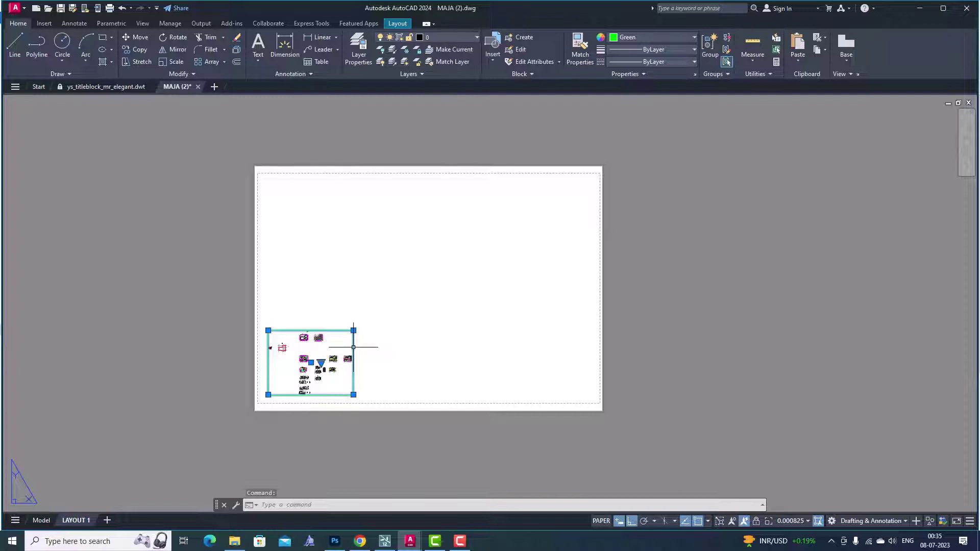
{"action": "key", "text": "Delete"}
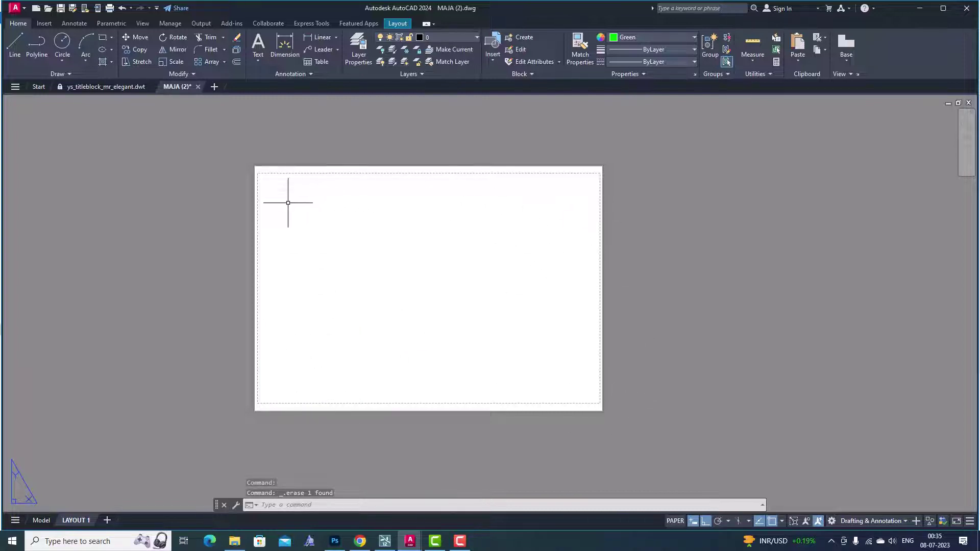
Rename the LAYOUT 1 layout to A1.
{"action": "right_click", "coordinate": [79, 522]}
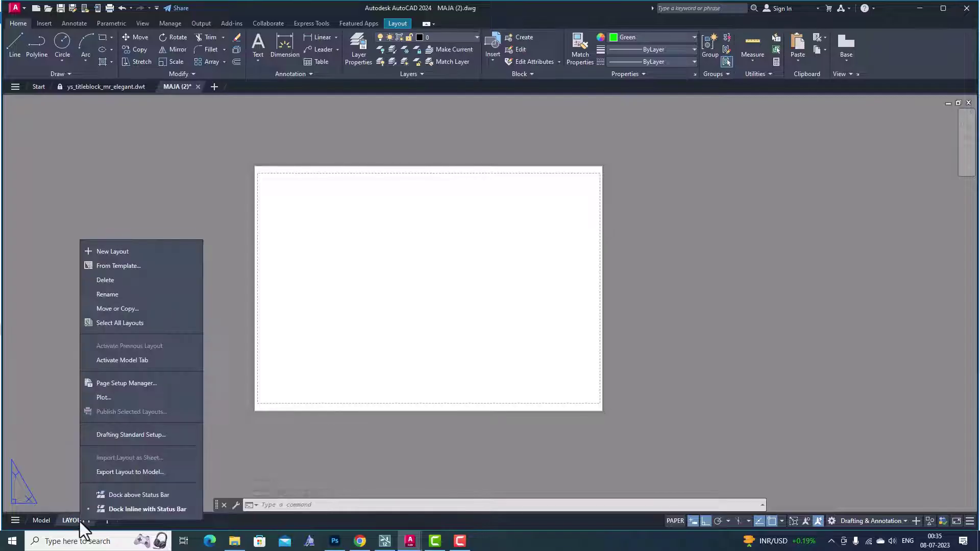
{"action": "left_click", "coordinate": [108, 295]}
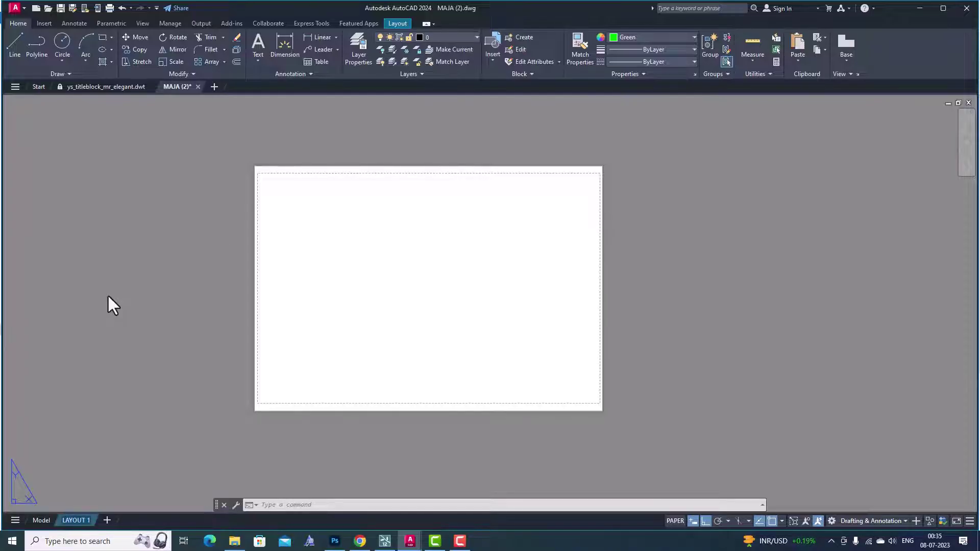
{"action": "type", "text": "A1"}
{"action": "left_click", "coordinate": [149, 376]}
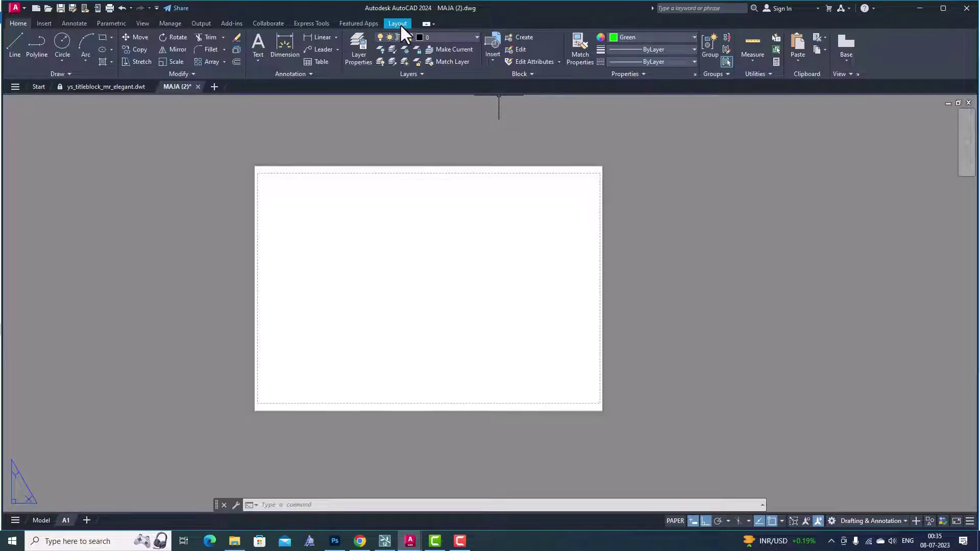
Start inserting a model view from the Layout ribbon and zoom into the model drawings.
{"action": "left_click", "coordinate": [397, 24]}
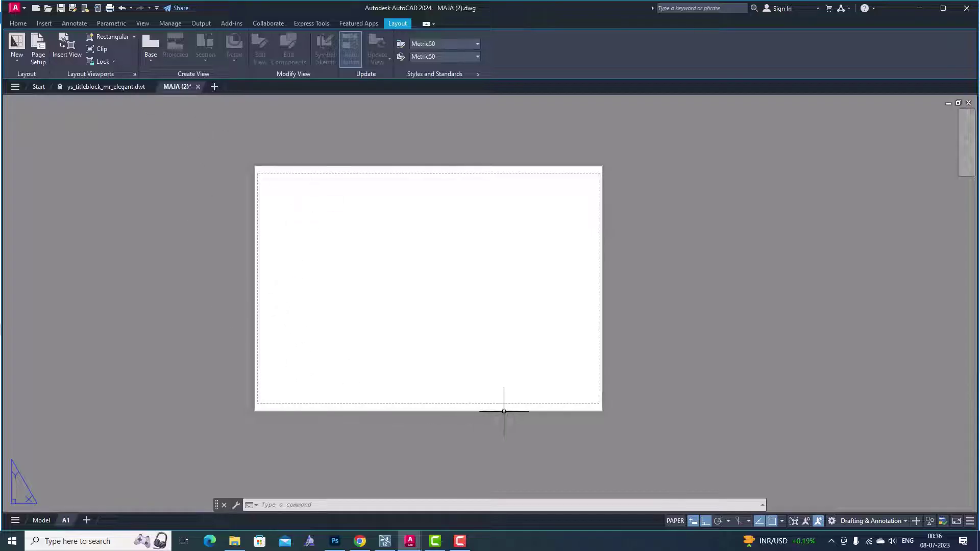
{"action": "left_click", "coordinate": [65, 52]}
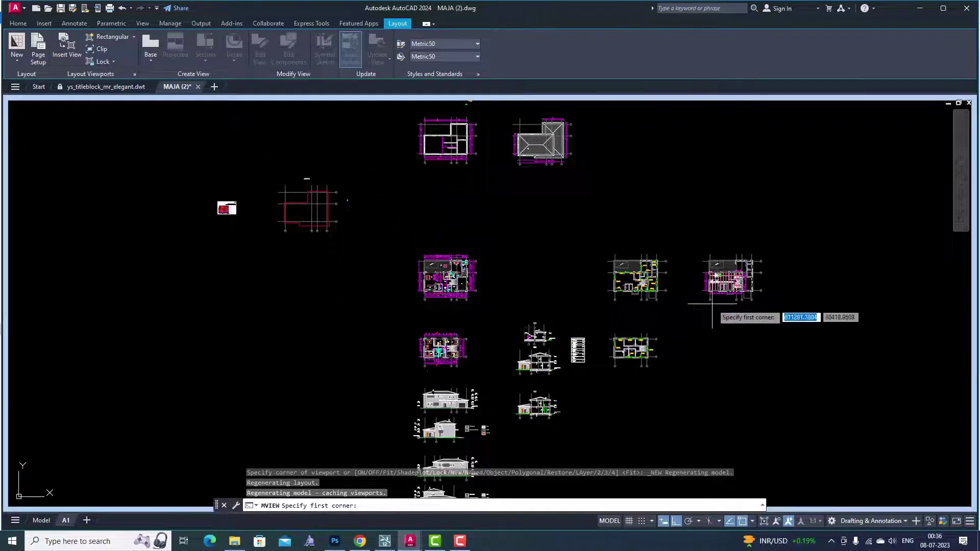
{"action": "scroll", "coordinate": [533, 395], "scroll_direction": "up", "scroll_amount": 2}
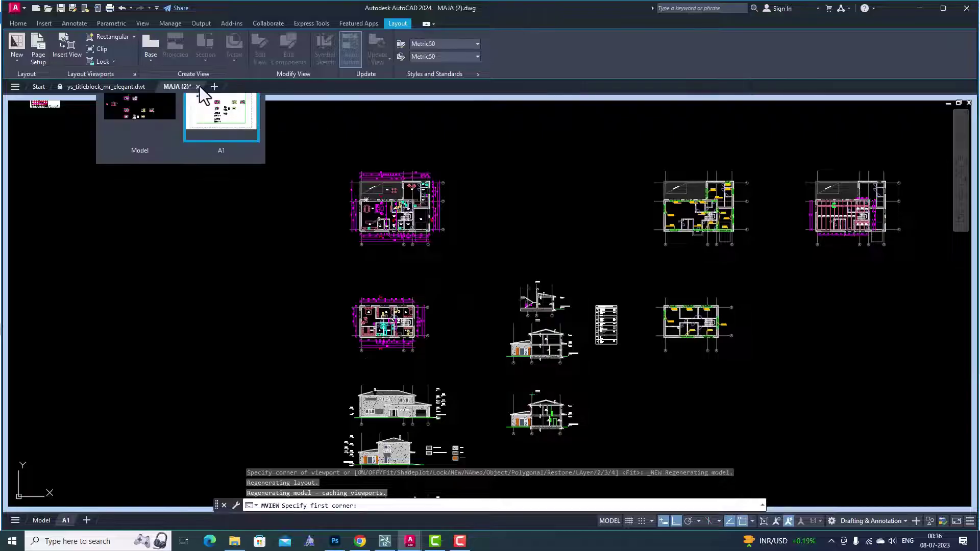
Draw a rectangular viewport from the sheet's top-left corner to near its bottom middle.
{"action": "left_click", "coordinate": [125, 88]}
{"action": "mouse_move", "coordinate": [108, 87]}
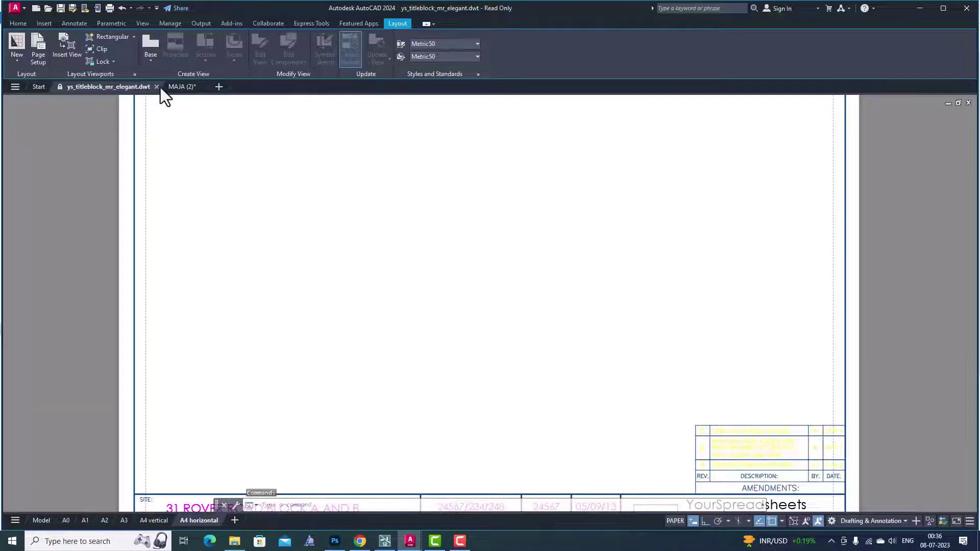
{"action": "left_click", "coordinate": [179, 87]}
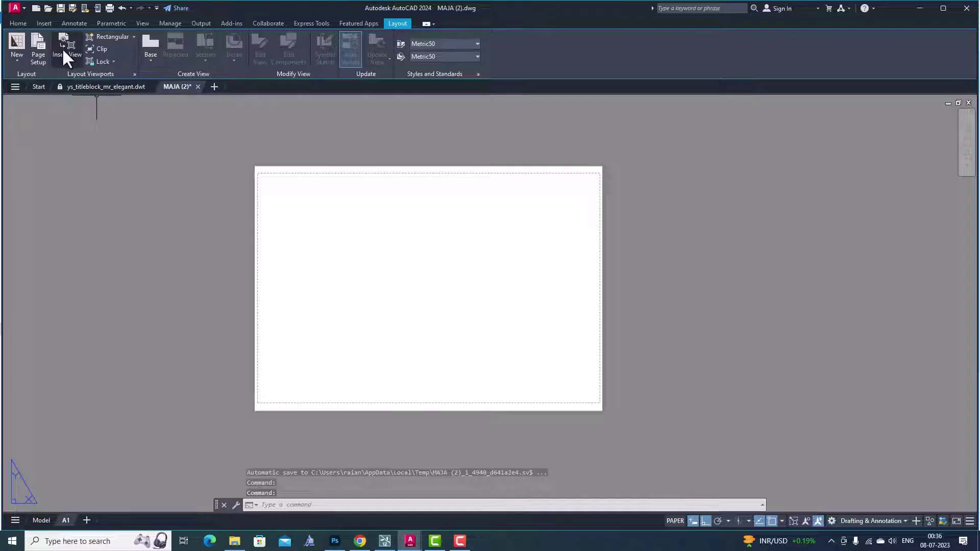
{"action": "left_click", "coordinate": [134, 37]}
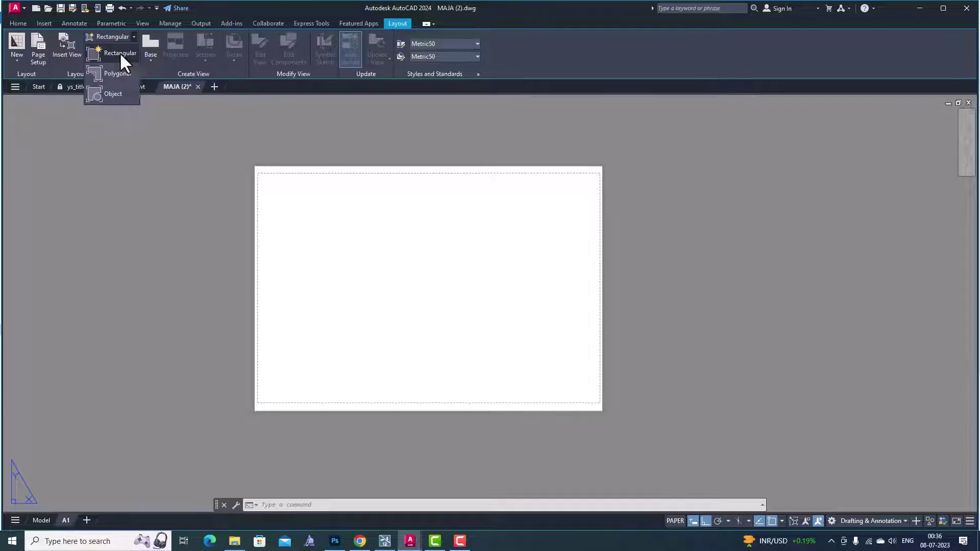
{"action": "left_click", "coordinate": [119, 52]}
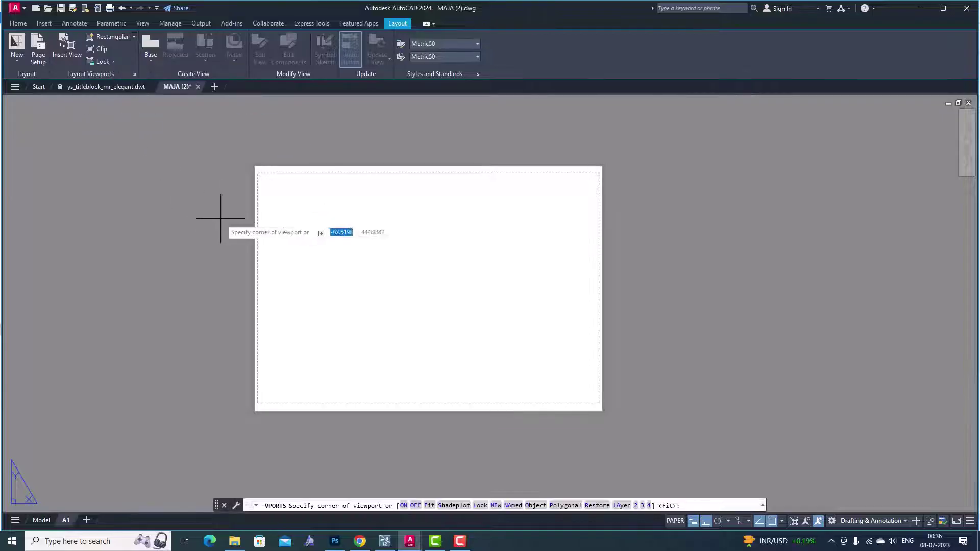
{"action": "left_click", "coordinate": [258, 173]}
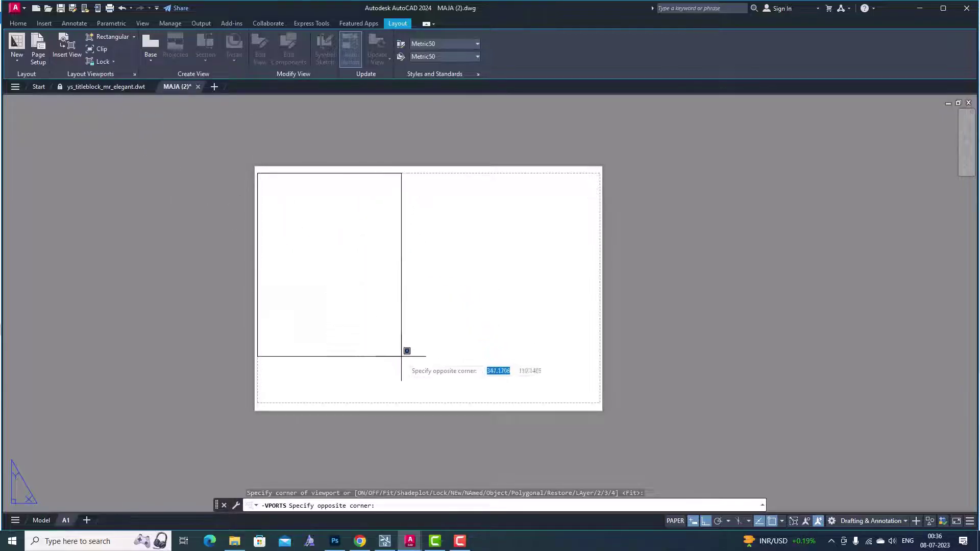
{"action": "left_click", "coordinate": [436, 403]}
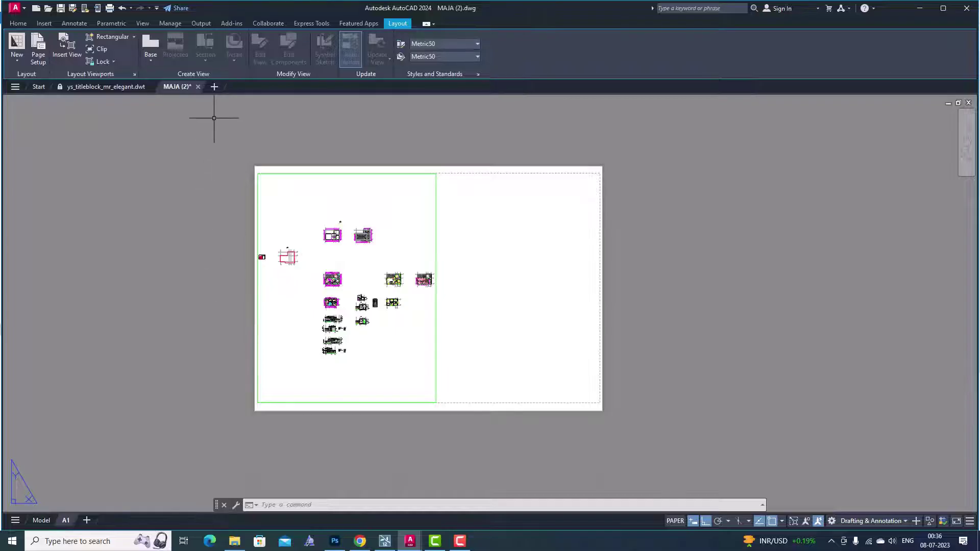
{"action": "left_click", "coordinate": [437, 232]}
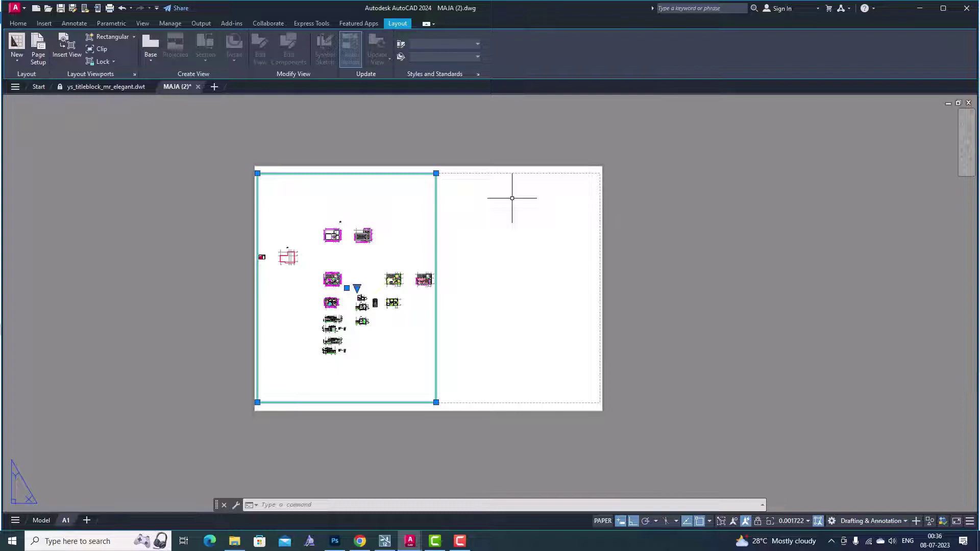
{"action": "left_click", "coordinate": [794, 521]}
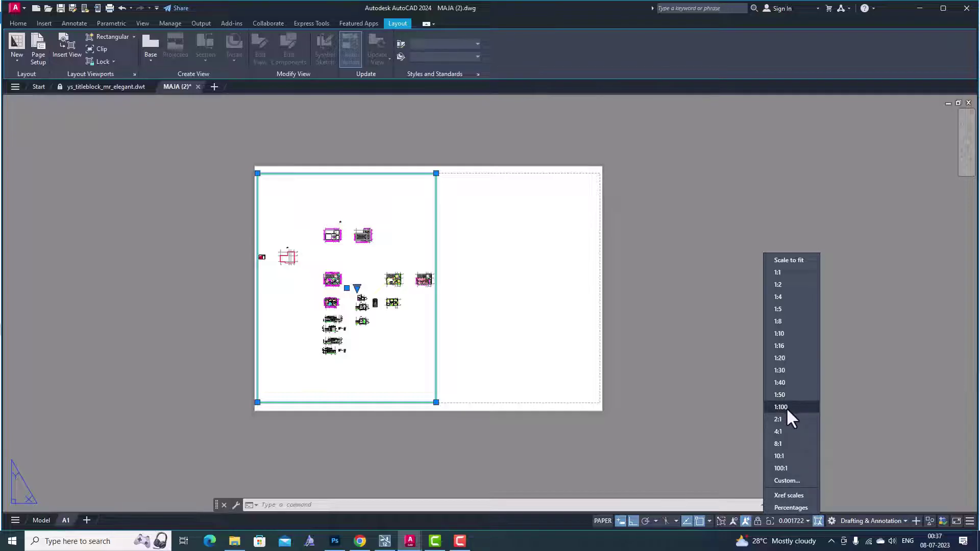
{"action": "left_click", "coordinate": [709, 320]}
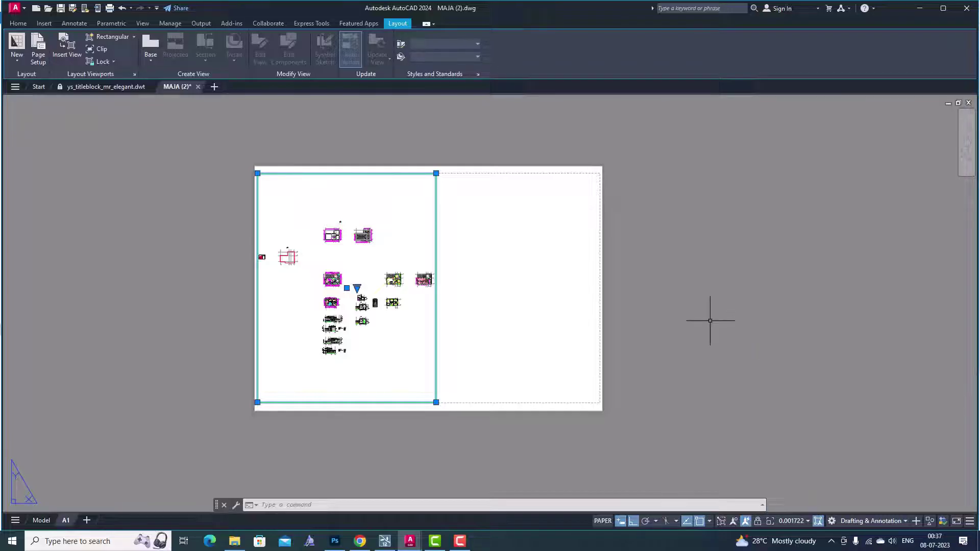
{"action": "left_click", "coordinate": [734, 303]}
{"action": "left_click", "coordinate": [781, 274]}
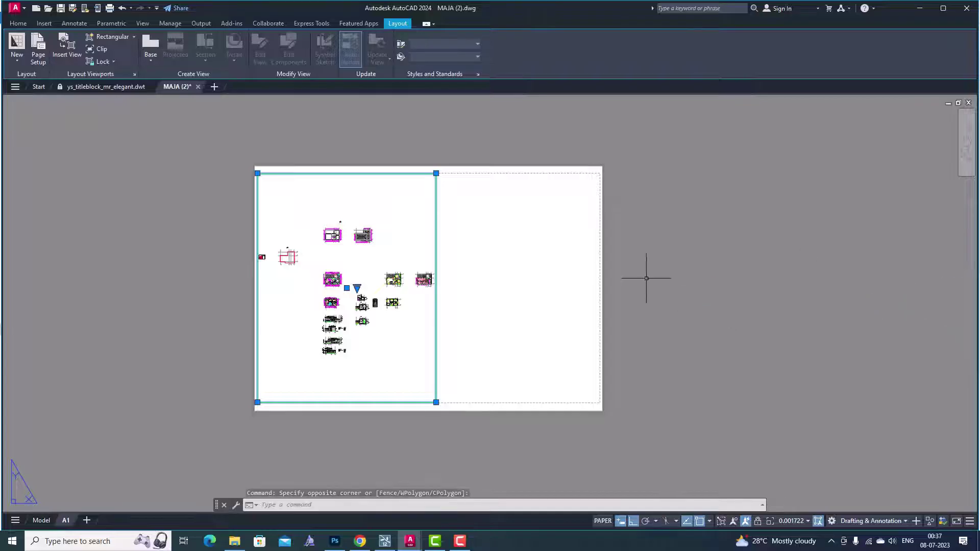
{"action": "left_click", "coordinate": [133, 37]}
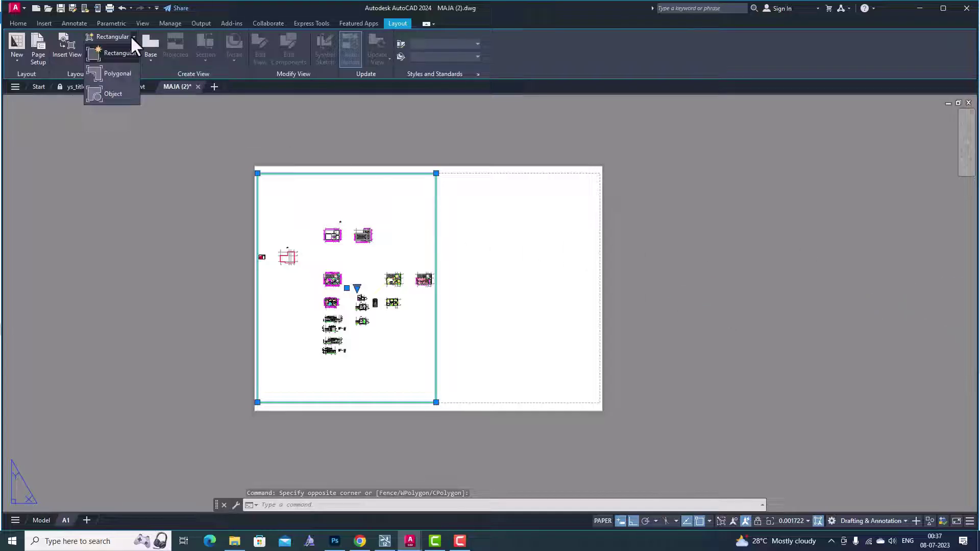
Trace a first polygonal viewport outline right of the rectangular viewport, then cancel it.
{"action": "left_click", "coordinate": [118, 74]}
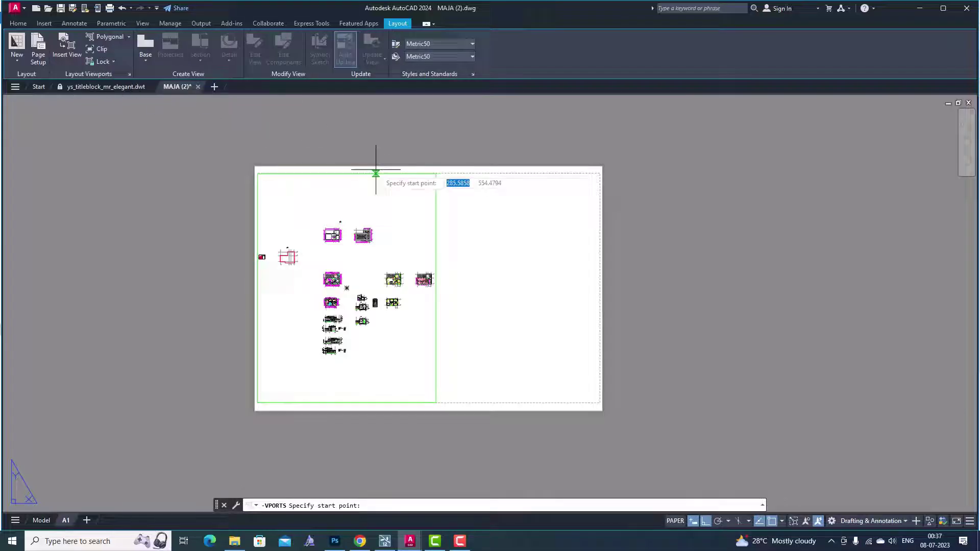
{"action": "left_click", "coordinate": [462, 267]}
{"action": "left_click", "coordinate": [462, 193]}
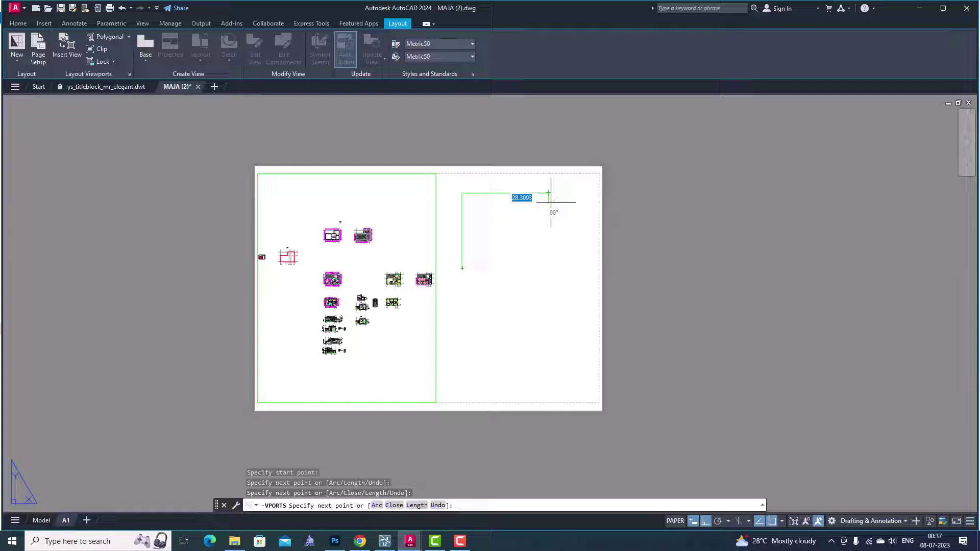
{"action": "left_click", "coordinate": [548, 245]}
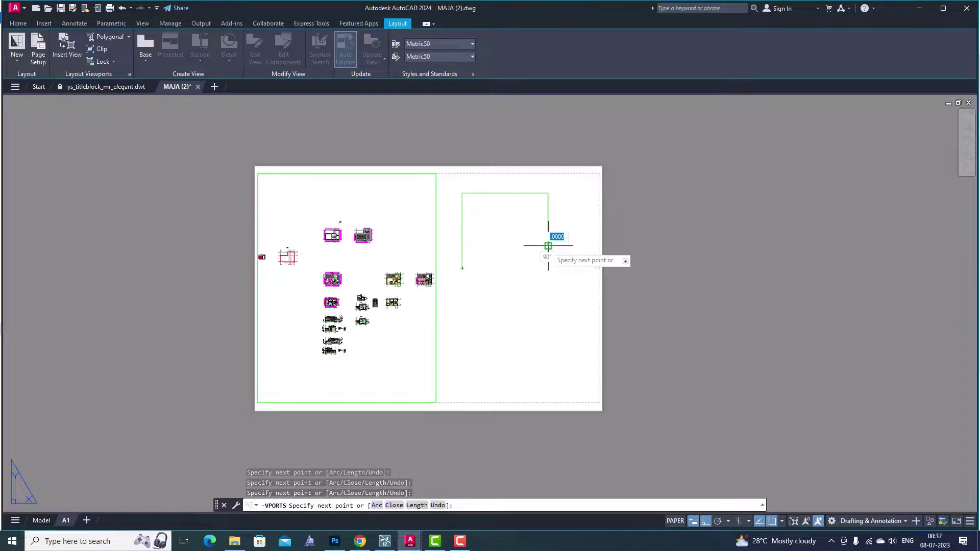
{"action": "left_click", "coordinate": [506, 245]}
{"action": "left_click", "coordinate": [505, 273]}
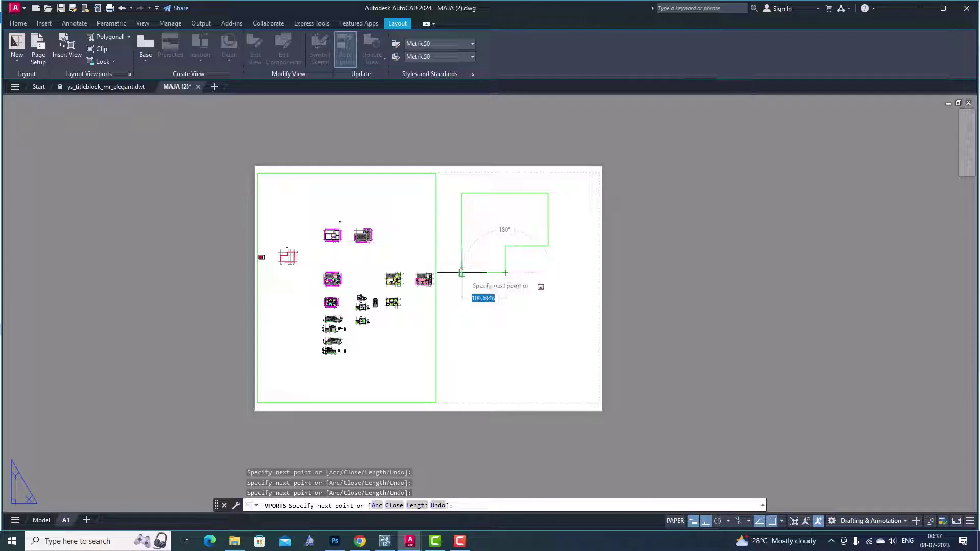
{"action": "left_click", "coordinate": [462, 273]}
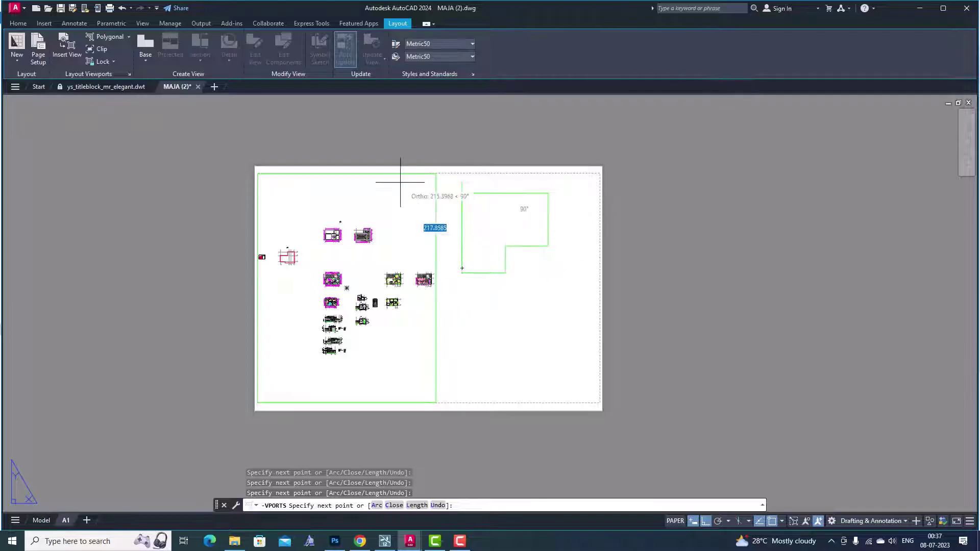
{"action": "key", "text": "Escape"}
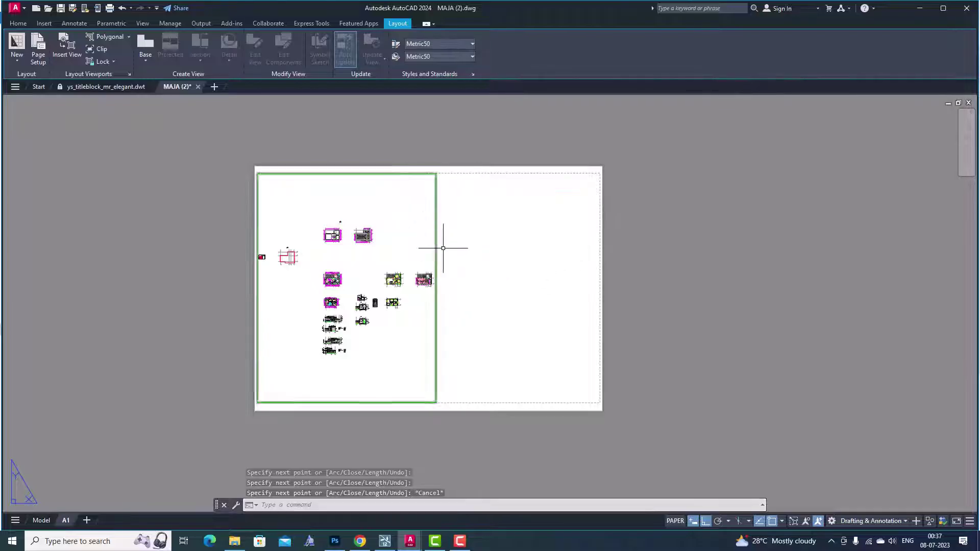
Retry a pentagon viewport outline with Ortho turned off, then cancel it.
{"action": "left_click", "coordinate": [129, 37]}
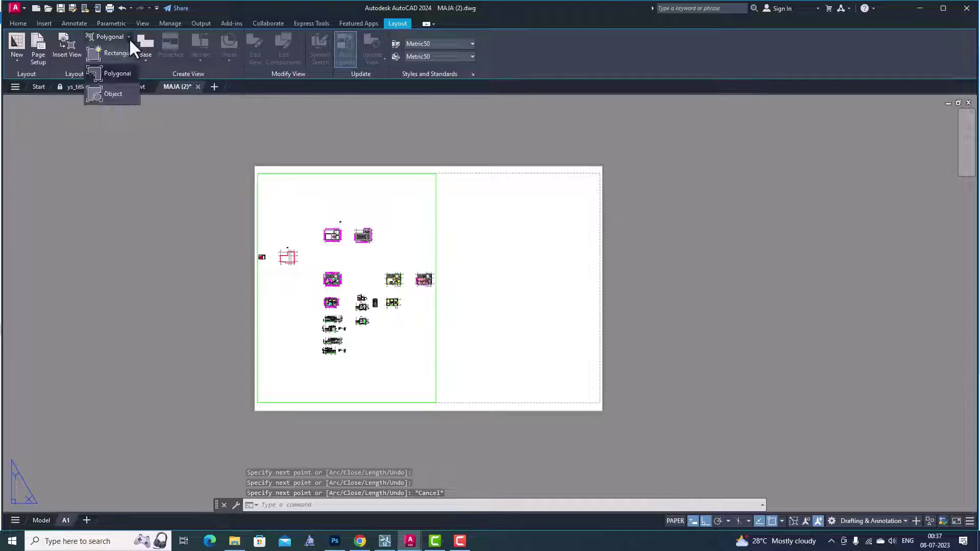
{"action": "left_click", "coordinate": [119, 70]}
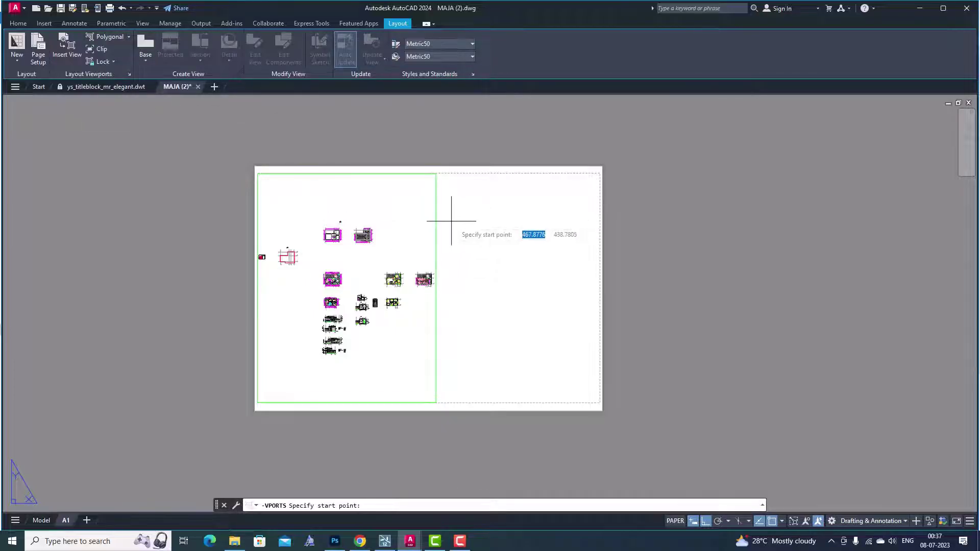
{"action": "left_click", "coordinate": [451, 221]}
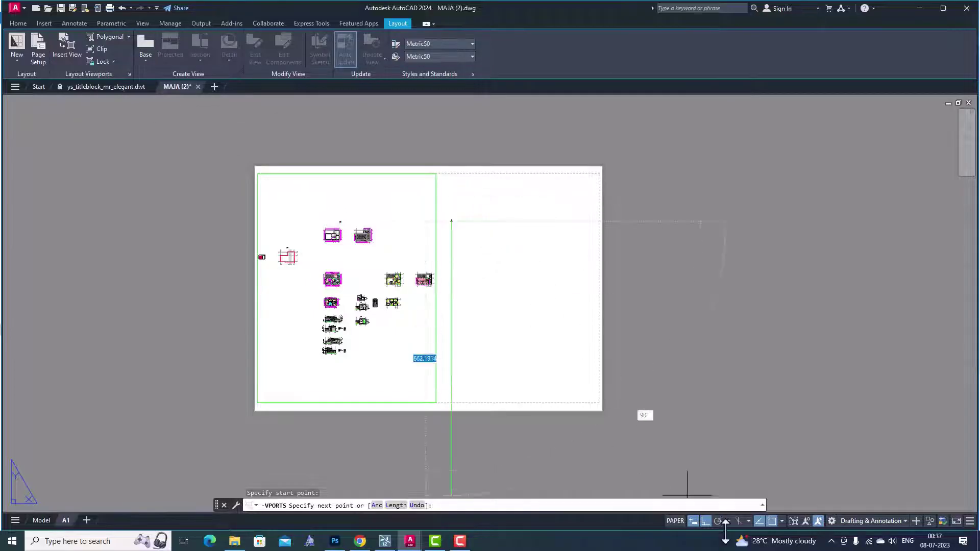
{"action": "left_click", "coordinate": [706, 521]}
{"action": "left_click", "coordinate": [488, 184]}
{"action": "left_click", "coordinate": [533, 208]}
{"action": "left_click", "coordinate": [509, 268]}
{"action": "left_click", "coordinate": [454, 263]}
{"action": "left_click", "coordinate": [452, 222]}
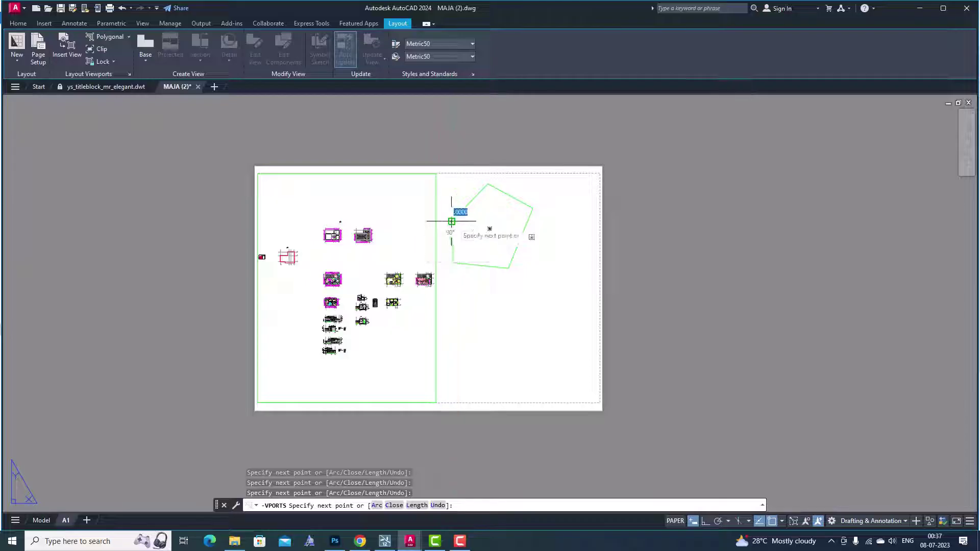
{"action": "key", "text": "Escape"}
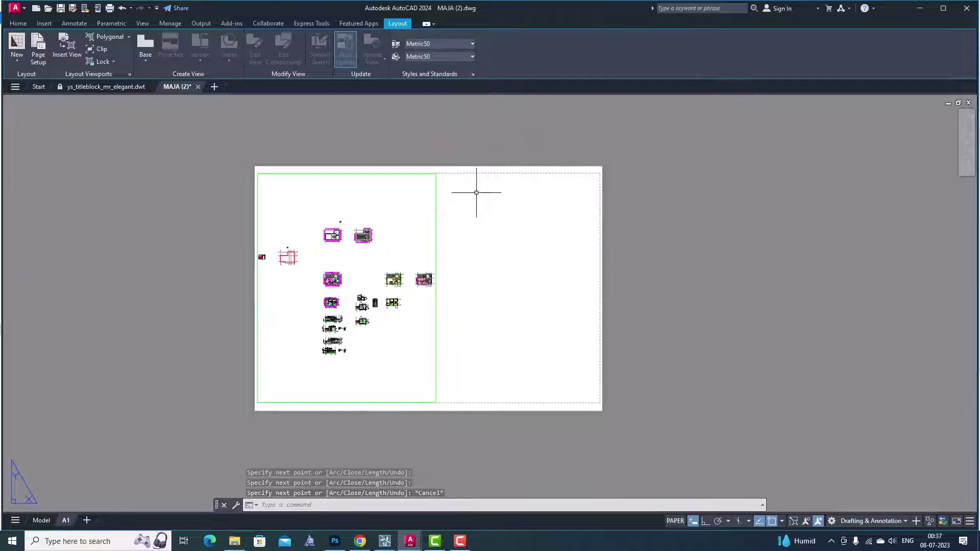
Draw and close the final five-corner pentagon viewport on the sheet's right half.
{"action": "left_click", "coordinate": [109, 37]}
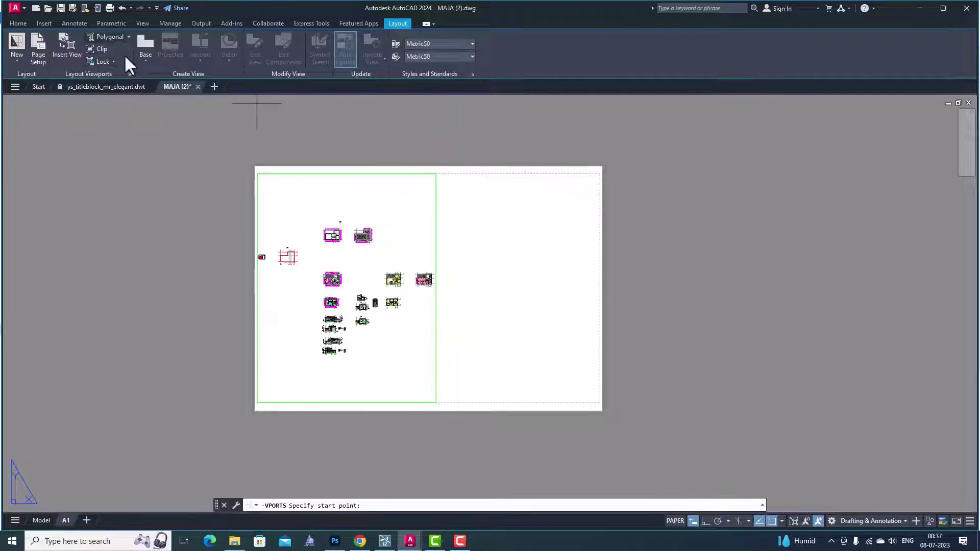
{"action": "left_click", "coordinate": [459, 225]}
{"action": "left_click", "coordinate": [513, 196]}
{"action": "left_click", "coordinate": [546, 237]}
{"action": "left_click", "coordinate": [525, 285]}
{"action": "left_click", "coordinate": [464, 285]}
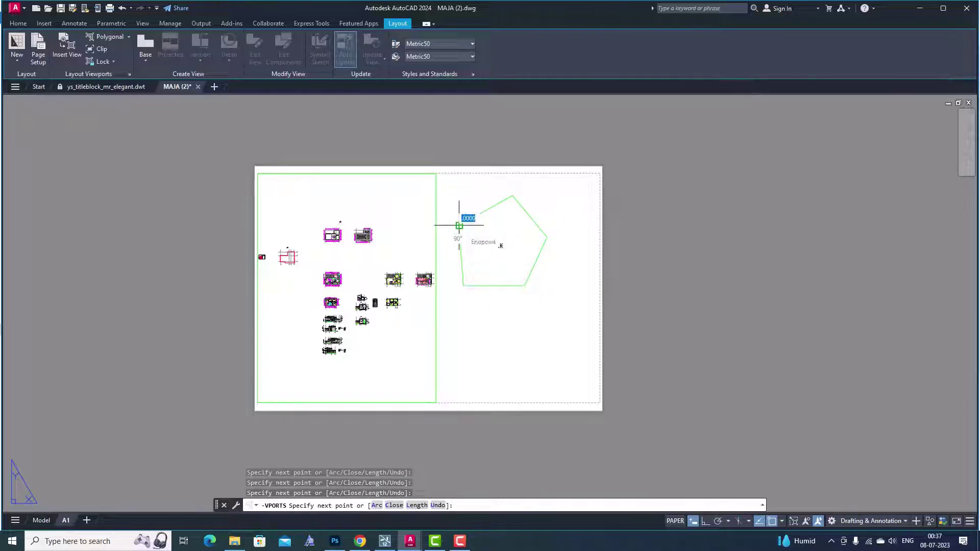
{"action": "left_click", "coordinate": [459, 225]}
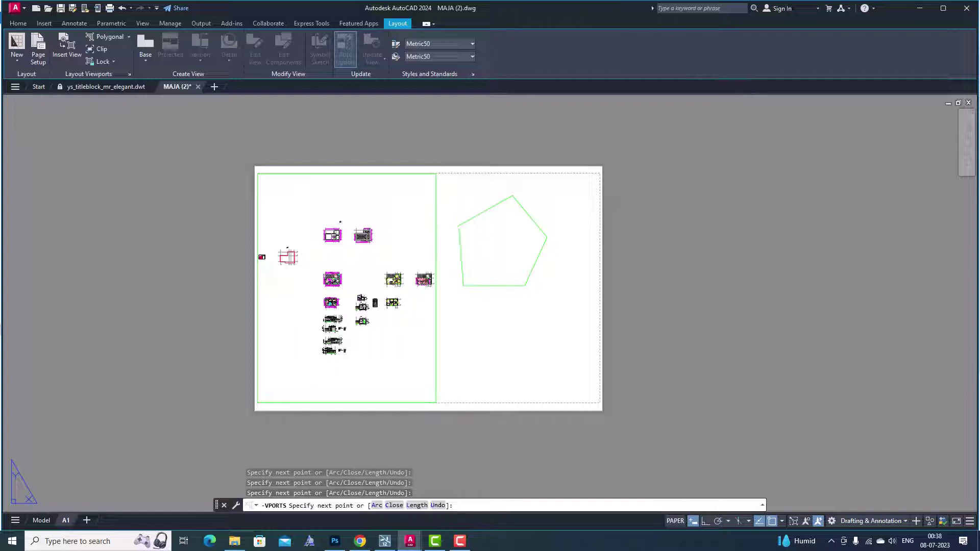
{"action": "key", "text": "Return"}
{"action": "scroll", "coordinate": [513, 253], "scroll_direction": "up", "scroll_amount": 2}
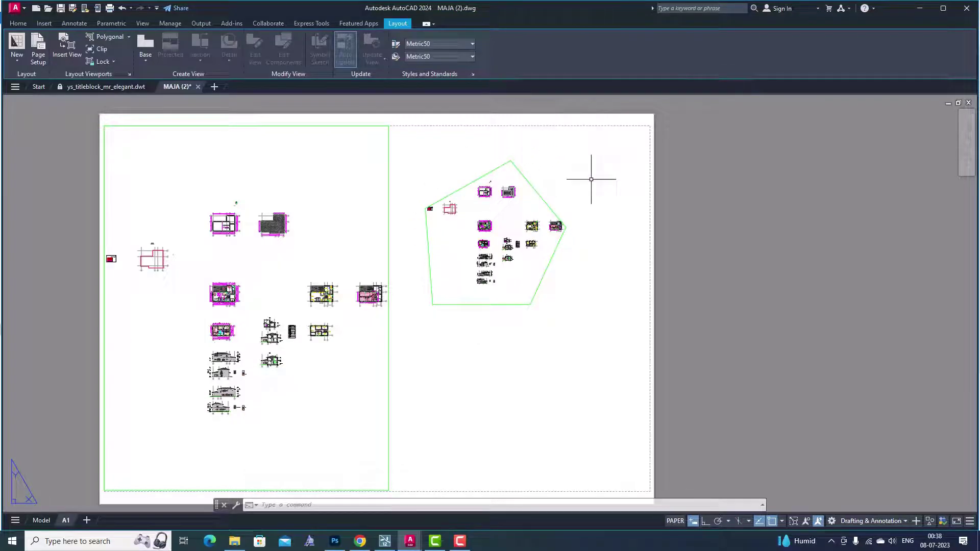
{"action": "left_click", "coordinate": [128, 37]}
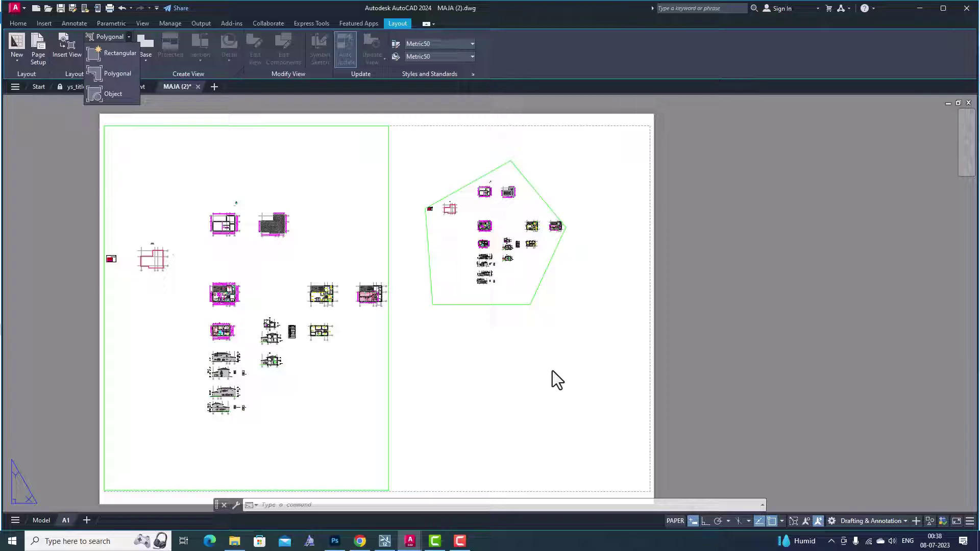
Delete the pentagon viewport from the A1 sheet.
{"action": "key", "text": "Escape"}
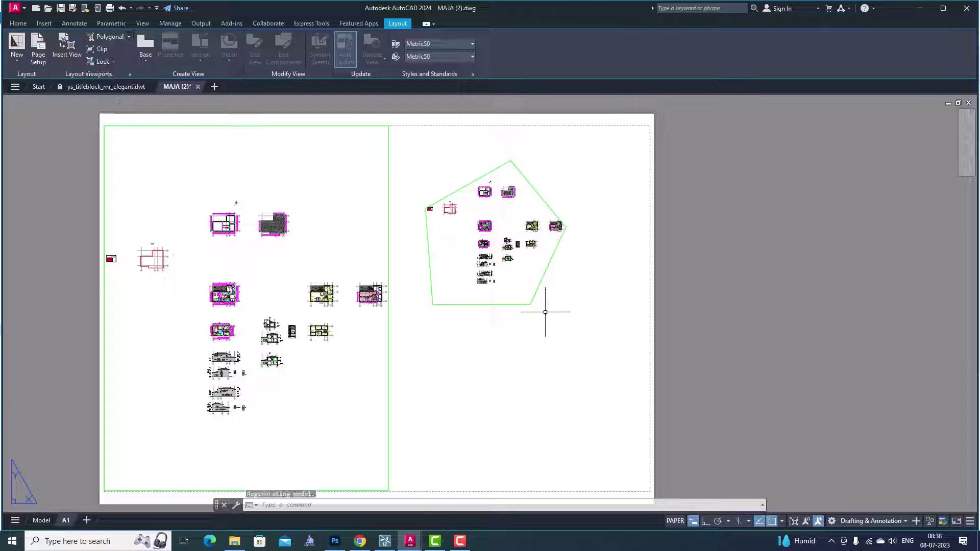
{"action": "left_click", "coordinate": [534, 298]}
{"action": "key", "text": "Delete"}
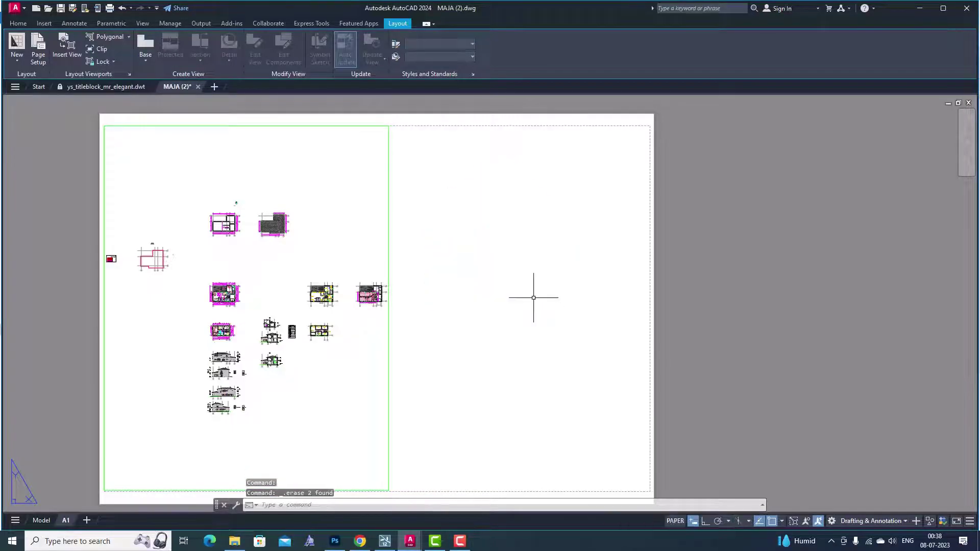
Stretch the rectangular viewport's top-right corner out to the sheet's right edge.
{"action": "scroll", "coordinate": [497, 245], "scroll_direction": "down", "scroll_amount": 2}
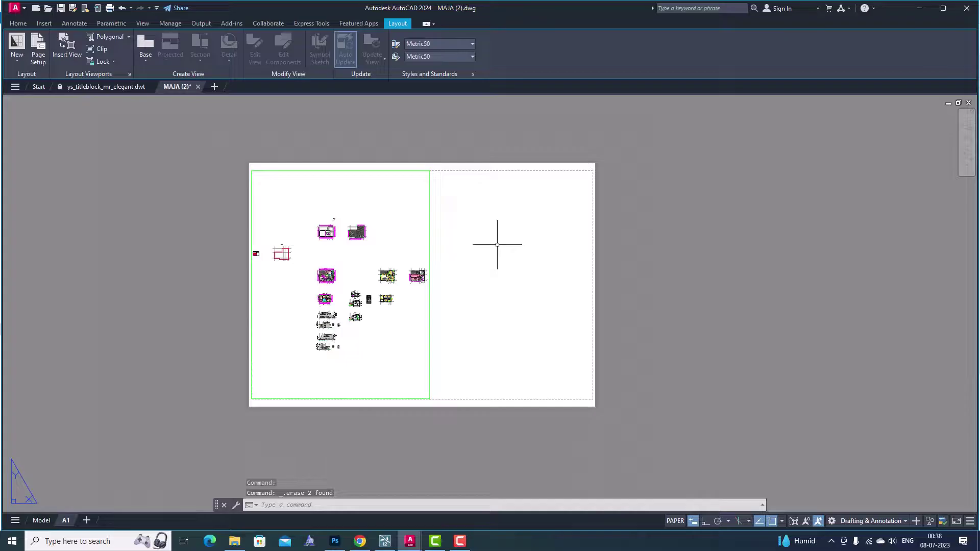
{"action": "left_click", "coordinate": [430, 248]}
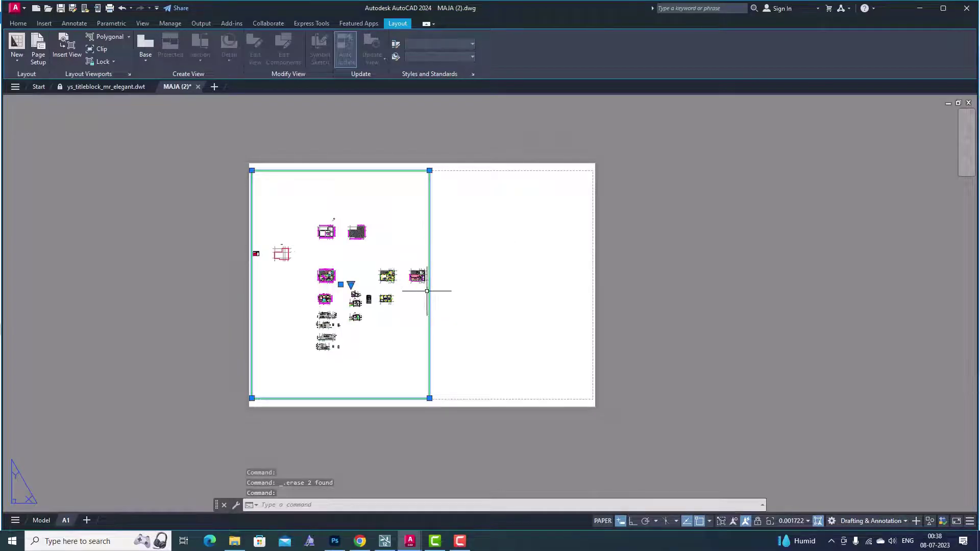
{"action": "left_click", "coordinate": [430, 170]}
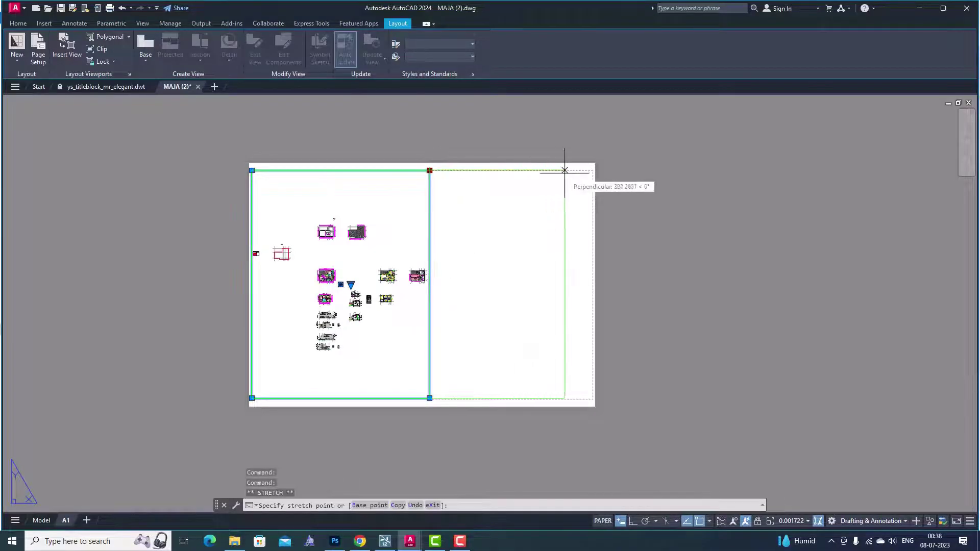
{"action": "left_click", "coordinate": [591, 171]}
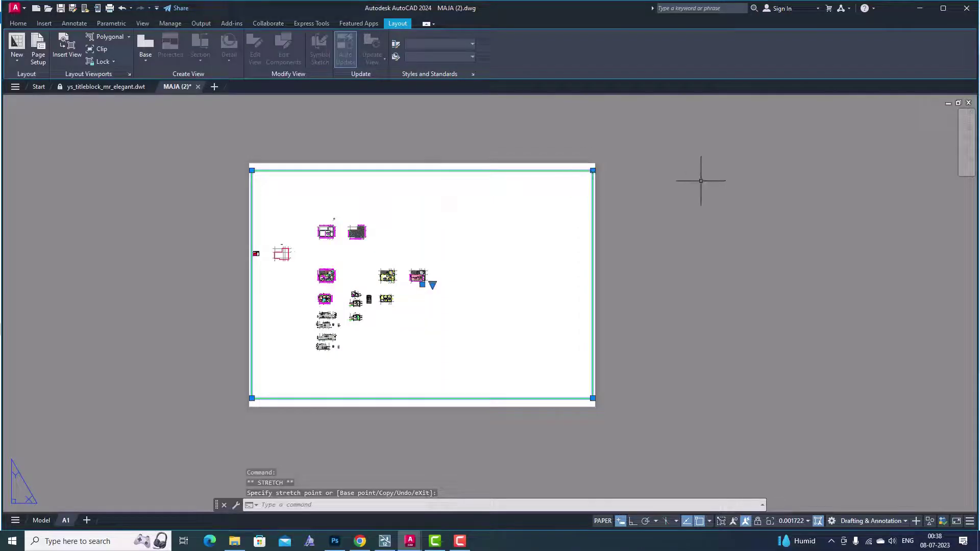
{"action": "key", "text": "Escape"}
{"action": "key", "text": "Escape"}
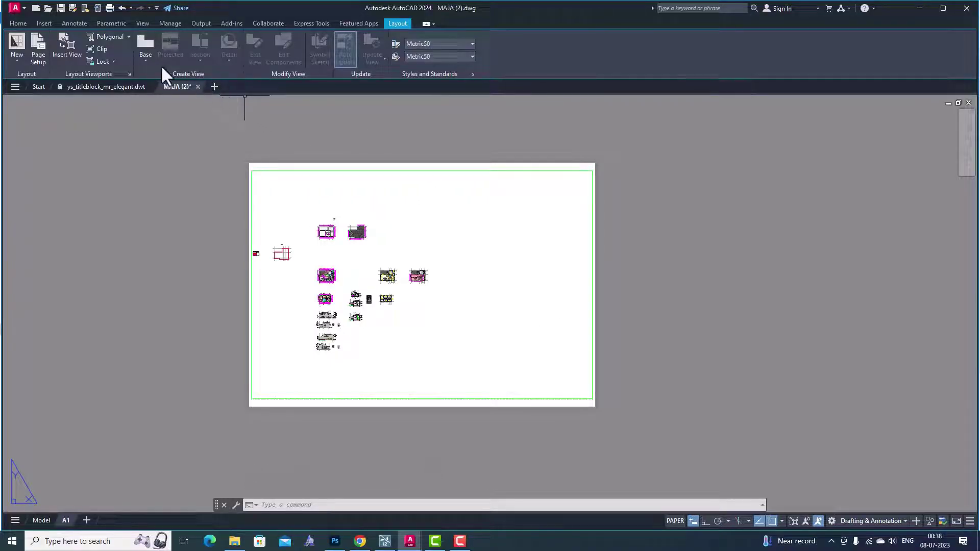
{"action": "left_click", "coordinate": [52, 23]}
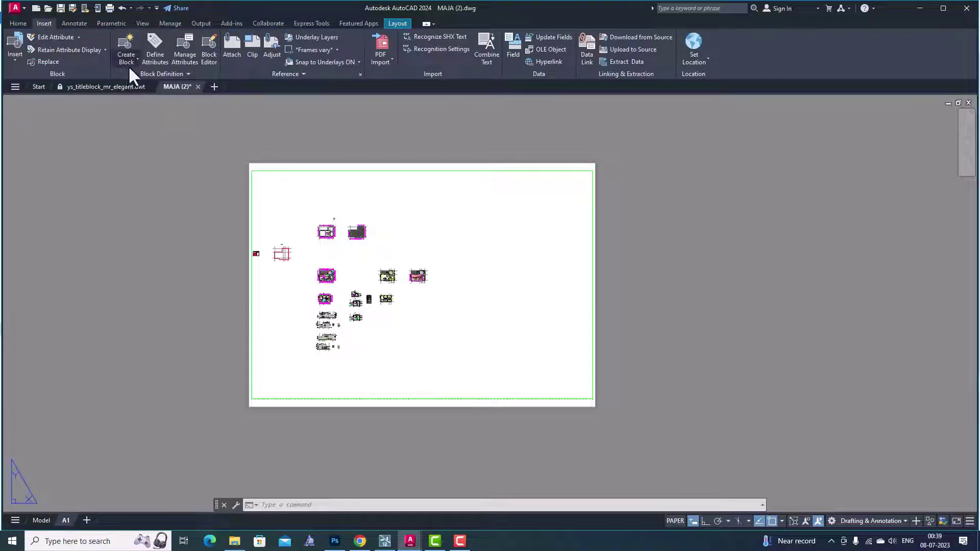
Load A1 Titleblock.dwg from Downloads as a block library in the Blocks palette.
{"action": "left_click", "coordinate": [14, 59]}
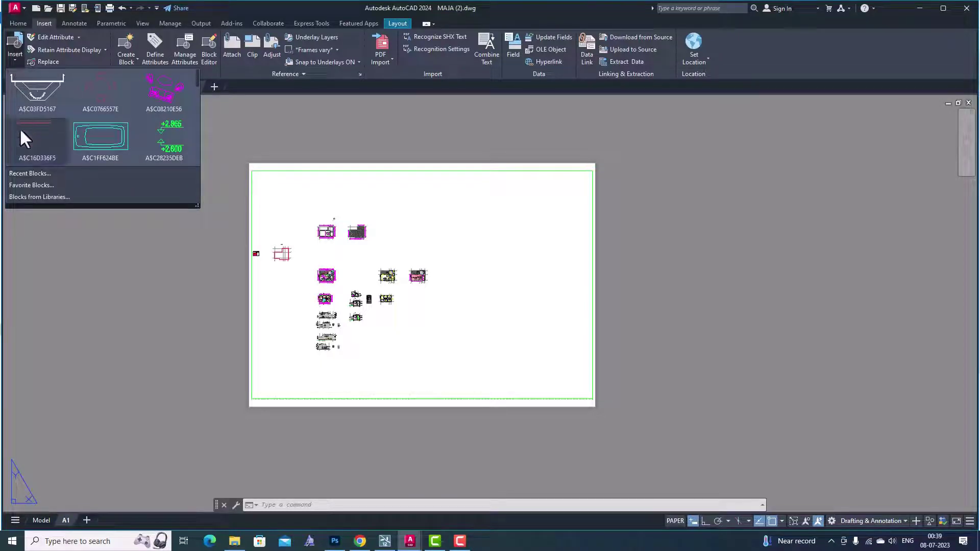
{"action": "left_click", "coordinate": [26, 194]}
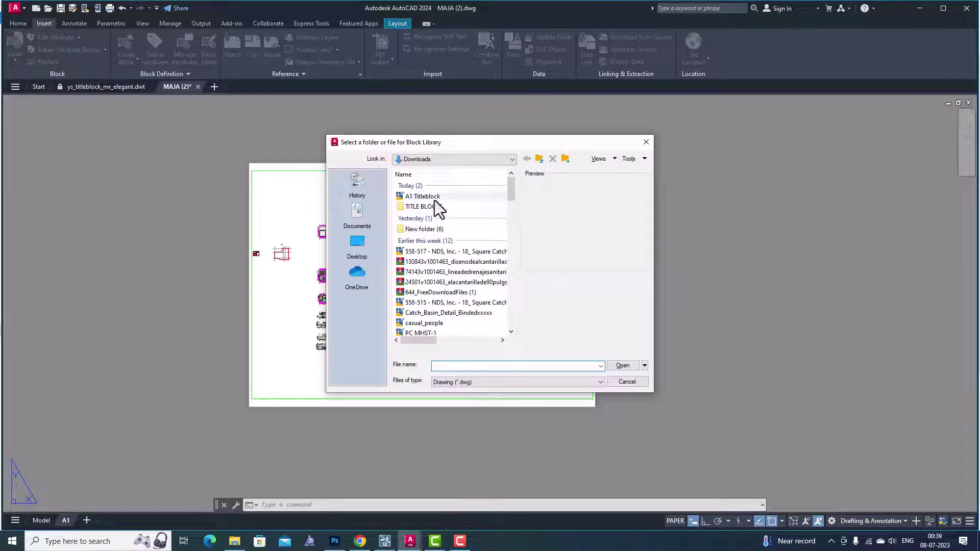
{"action": "left_click", "coordinate": [428, 198]}
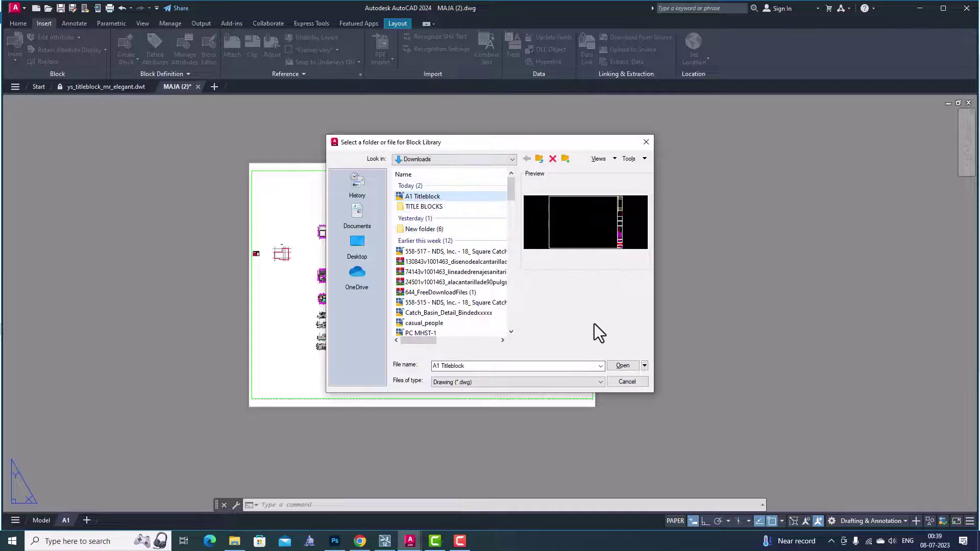
{"action": "left_click", "coordinate": [627, 366]}
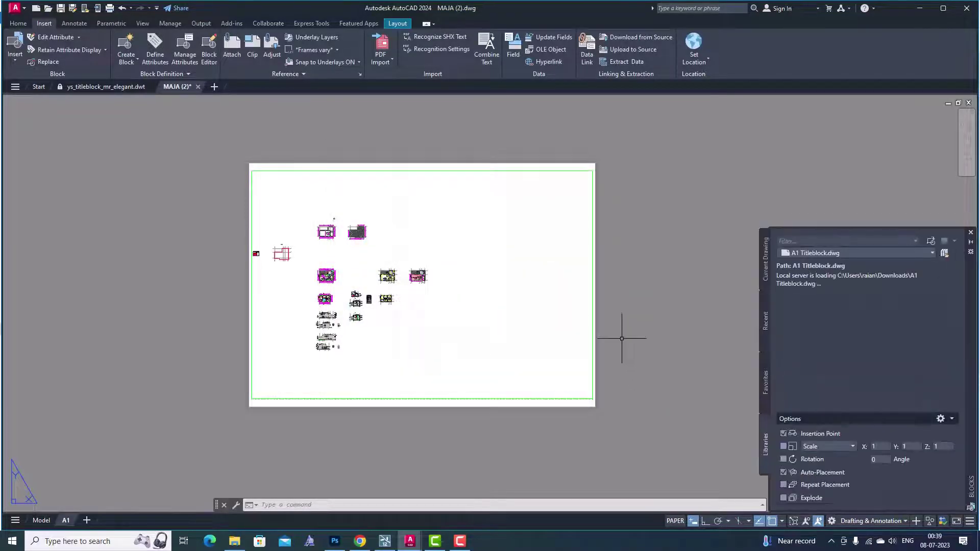
Place the A1 Titleblock block at the sheet's lower-left corner with default attribute values.
{"action": "scroll", "coordinate": [458, 212], "scroll_direction": "down", "scroll_amount": 2}
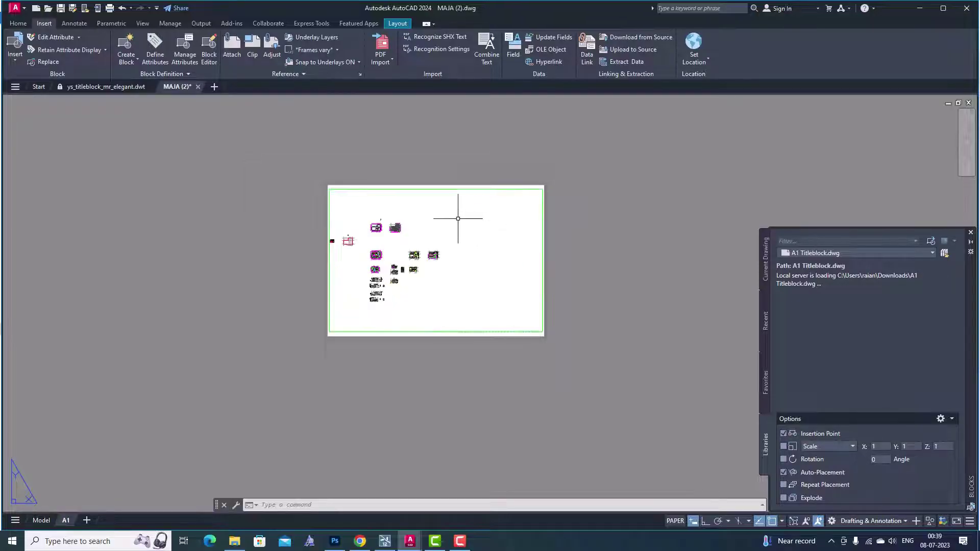
{"action": "scroll", "coordinate": [269, 215], "scroll_direction": "down", "scroll_amount": 2}
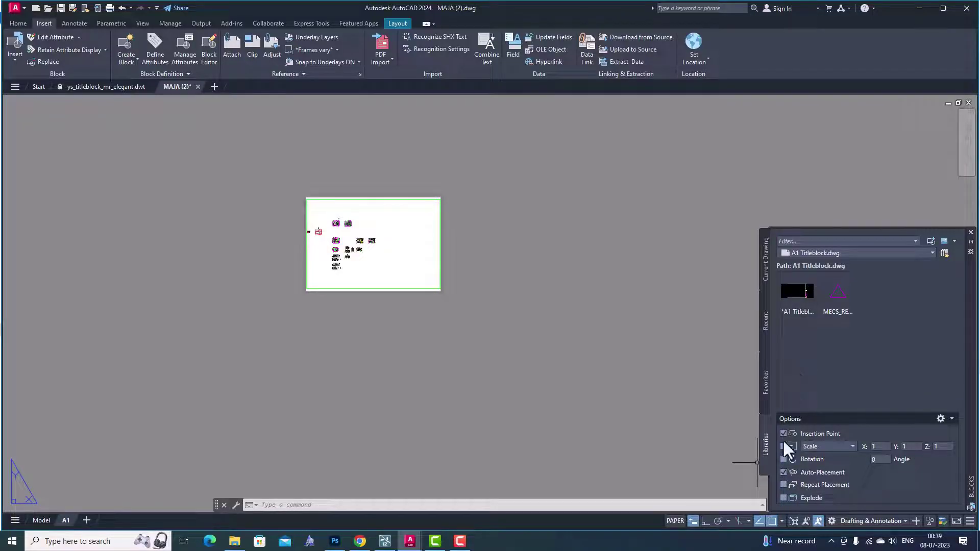
{"action": "left_click", "coordinate": [801, 304]}
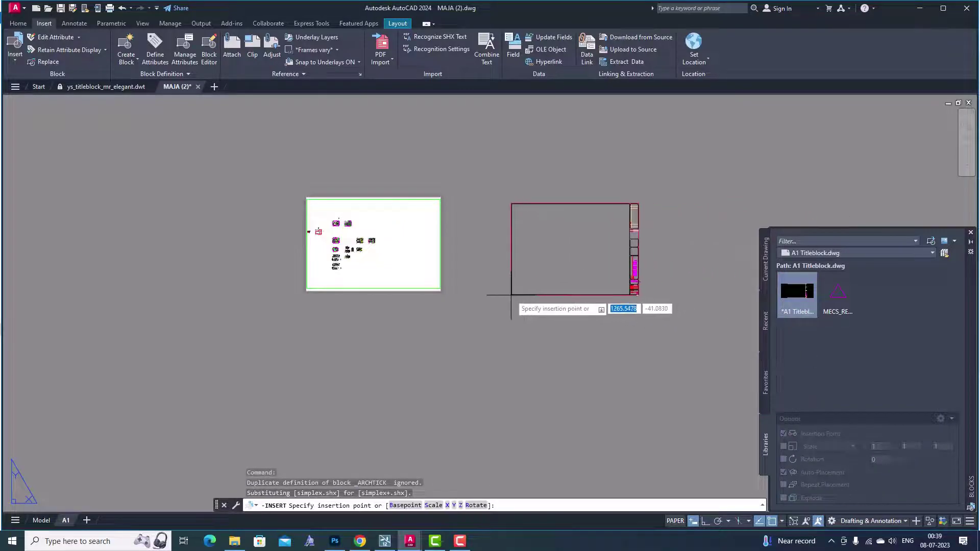
{"action": "scroll", "coordinate": [305, 281], "scroll_direction": "up", "scroll_amount": 2}
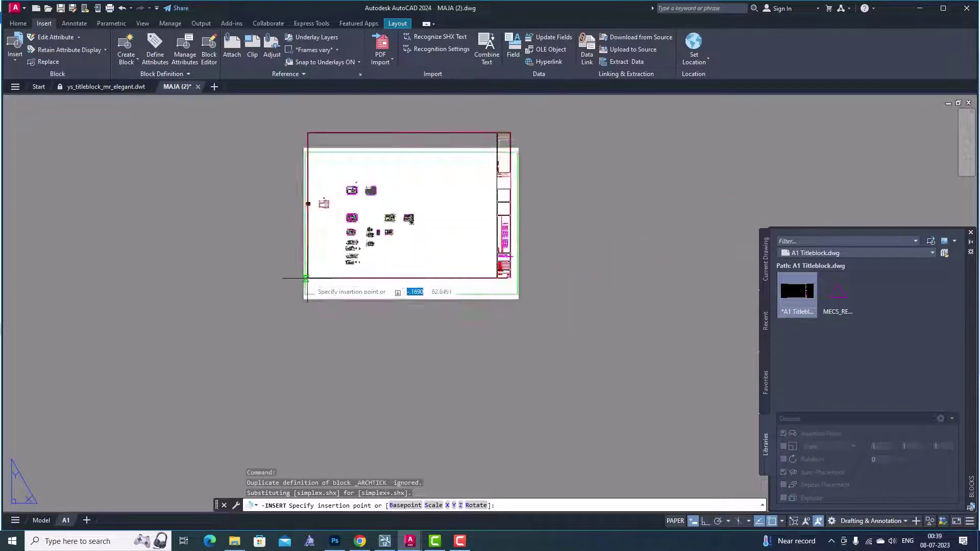
{"action": "scroll", "coordinate": [308, 287], "scroll_direction": "up", "scroll_amount": 3}
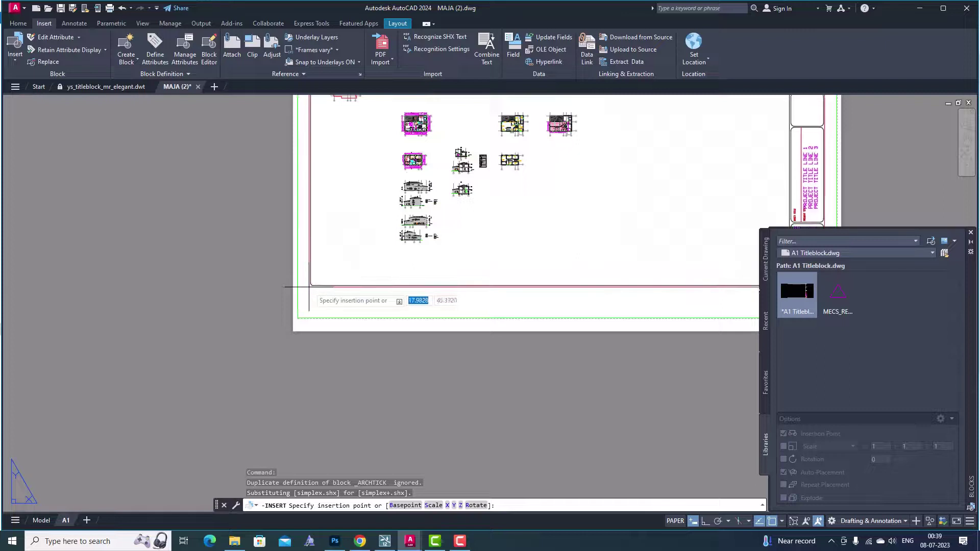
{"action": "left_click", "coordinate": [298, 317]}
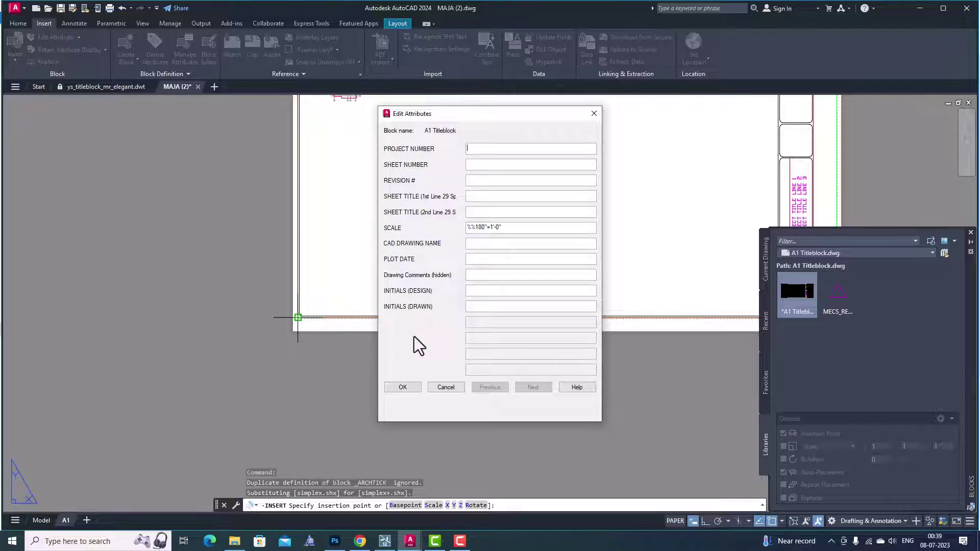
{"action": "left_click", "coordinate": [418, 388]}
{"action": "scroll", "coordinate": [349, 347], "scroll_direction": "down", "scroll_amount": 3}
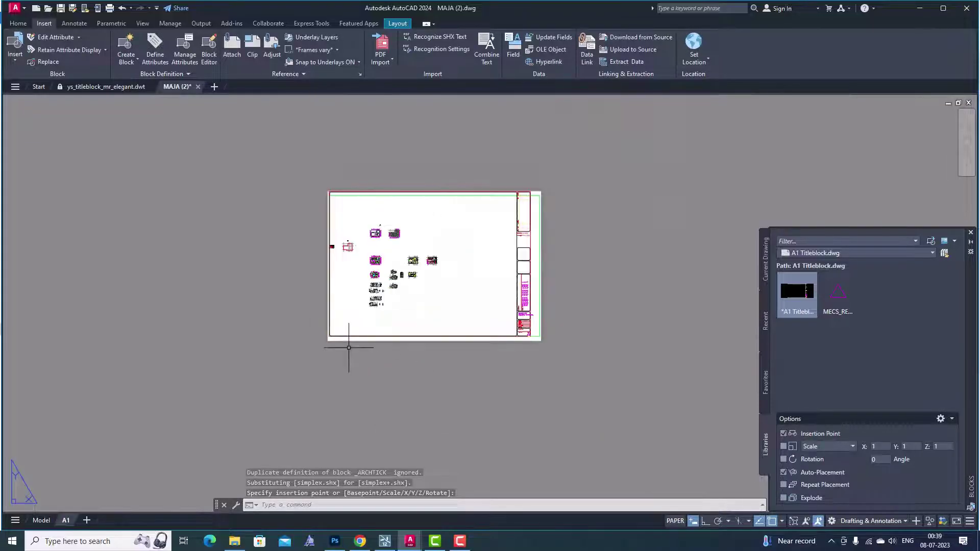
{"action": "scroll", "coordinate": [537, 234], "scroll_direction": "up", "scroll_amount": 2}
{"action": "scroll", "coordinate": [532, 212], "scroll_direction": "up", "scroll_amount": 2}
{"action": "scroll", "coordinate": [529, 195], "scroll_direction": "down", "scroll_amount": 2}
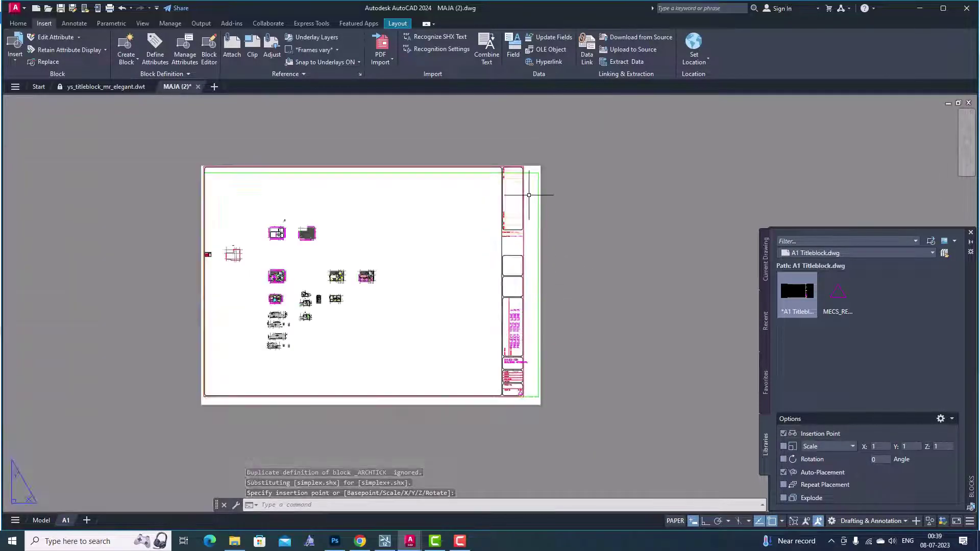
{"action": "scroll", "coordinate": [204, 185], "scroll_direction": "up", "scroll_amount": 3}
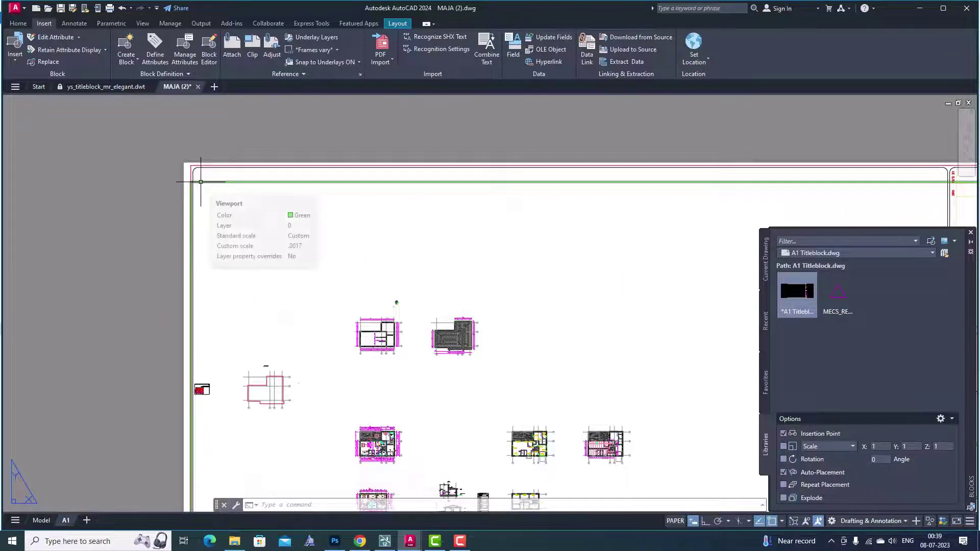
{"action": "scroll", "coordinate": [198, 156], "scroll_direction": "down", "scroll_amount": 4}
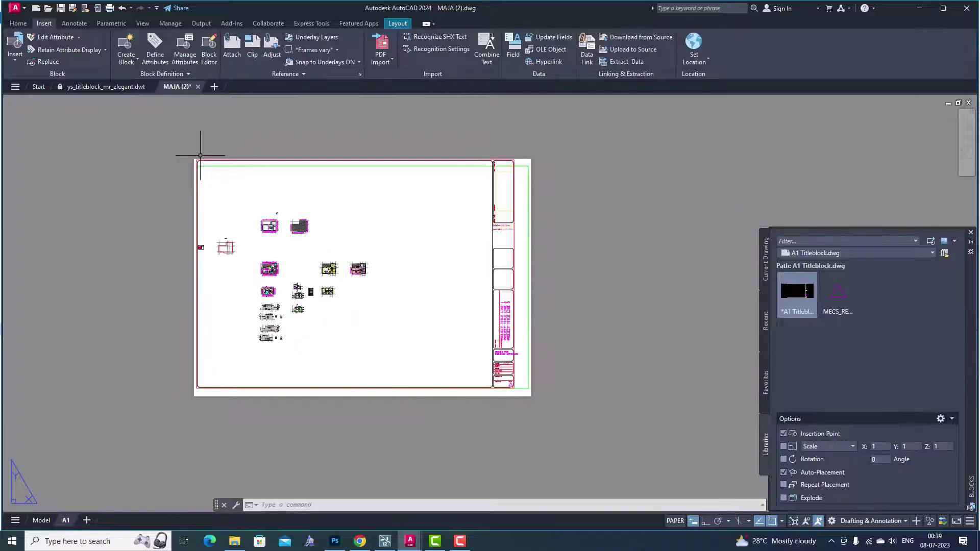
{"action": "scroll", "coordinate": [531, 405], "scroll_direction": "up", "scroll_amount": 3}
{"action": "scroll", "coordinate": [508, 381], "scroll_direction": "up", "scroll_amount": 2}
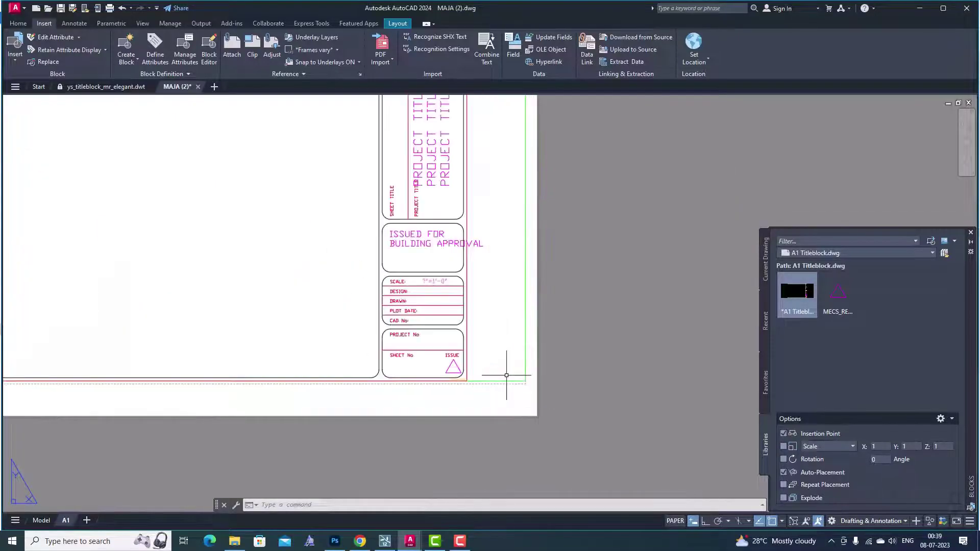
{"action": "scroll", "coordinate": [514, 393], "scroll_direction": "up", "scroll_amount": 5}
{"action": "scroll", "coordinate": [567, 374], "scroll_direction": "up", "scroll_amount": 2}
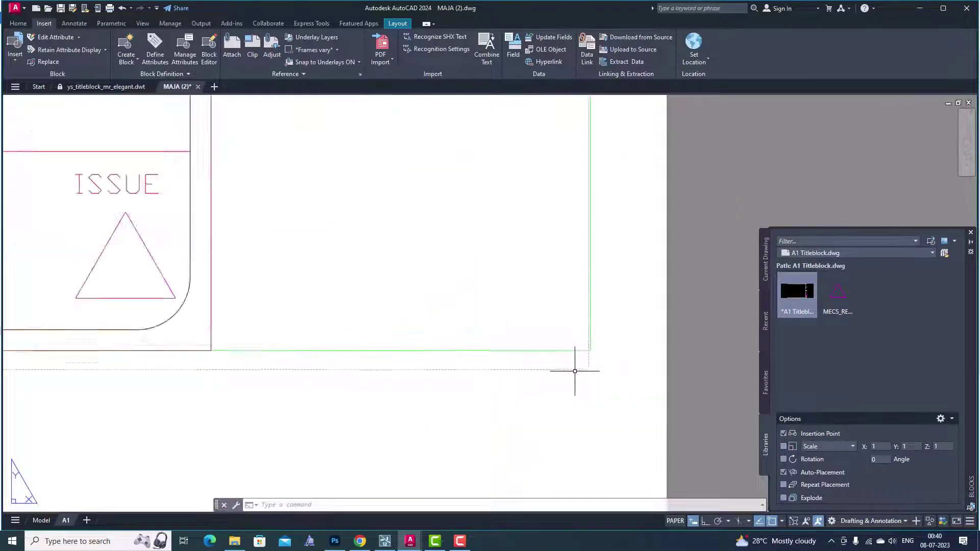
{"action": "scroll", "coordinate": [582, 369], "scroll_direction": "up", "scroll_amount": 2}
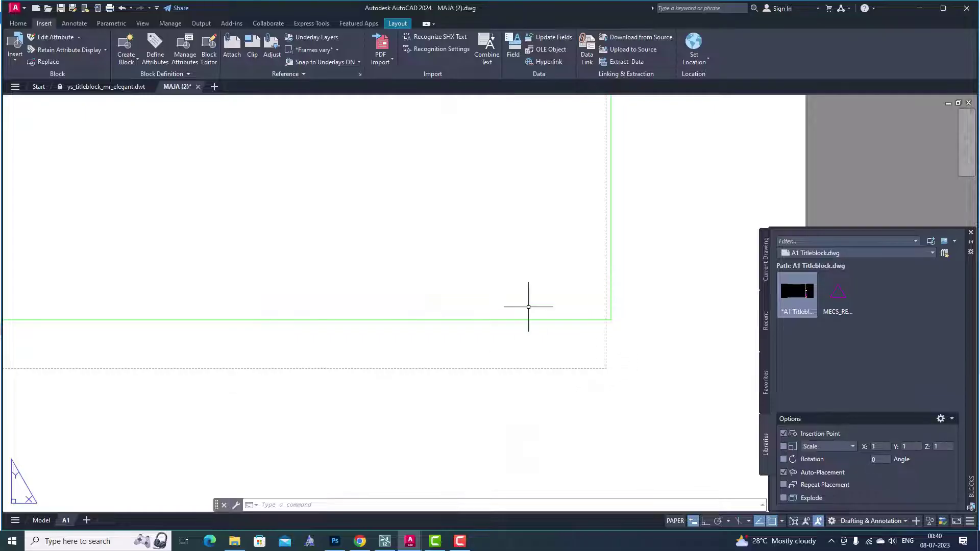
{"action": "scroll", "coordinate": [521, 309], "scroll_direction": "down", "scroll_amount": 2}
{"action": "scroll", "coordinate": [613, 343], "scroll_direction": "down", "scroll_amount": 4}
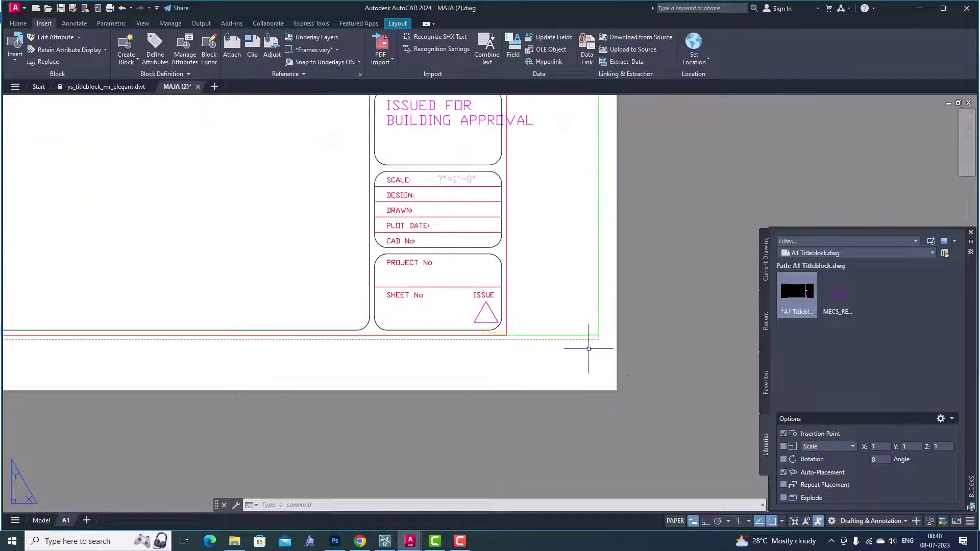
{"action": "scroll", "coordinate": [472, 343], "scroll_direction": "up", "scroll_amount": 5}
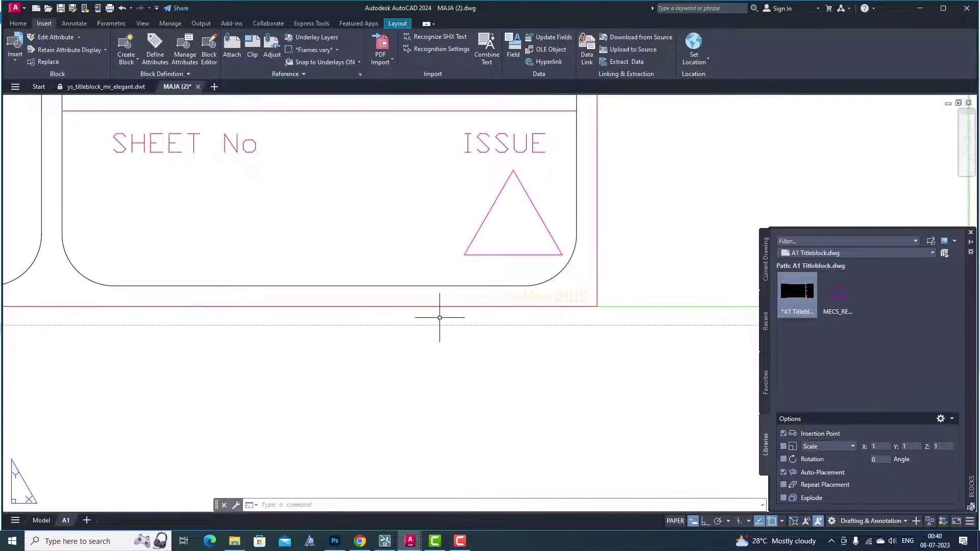
{"action": "scroll", "coordinate": [441, 317], "scroll_direction": "down", "scroll_amount": 5}
{"action": "scroll", "coordinate": [634, 322], "scroll_direction": "up", "scroll_amount": 7}
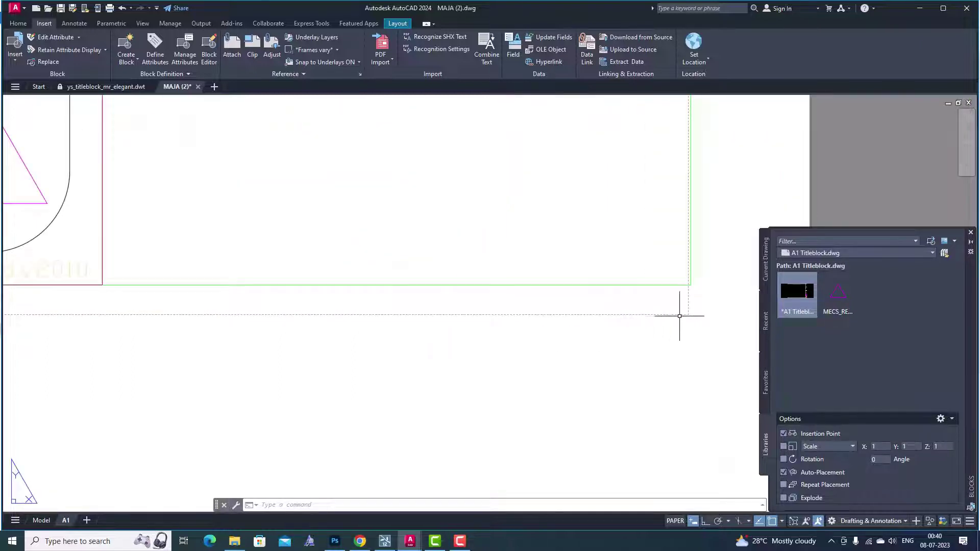
{"action": "scroll", "coordinate": [679, 316], "scroll_direction": "up", "scroll_amount": 4}
{"action": "scroll", "coordinate": [684, 313], "scroll_direction": "up", "scroll_amount": 4}
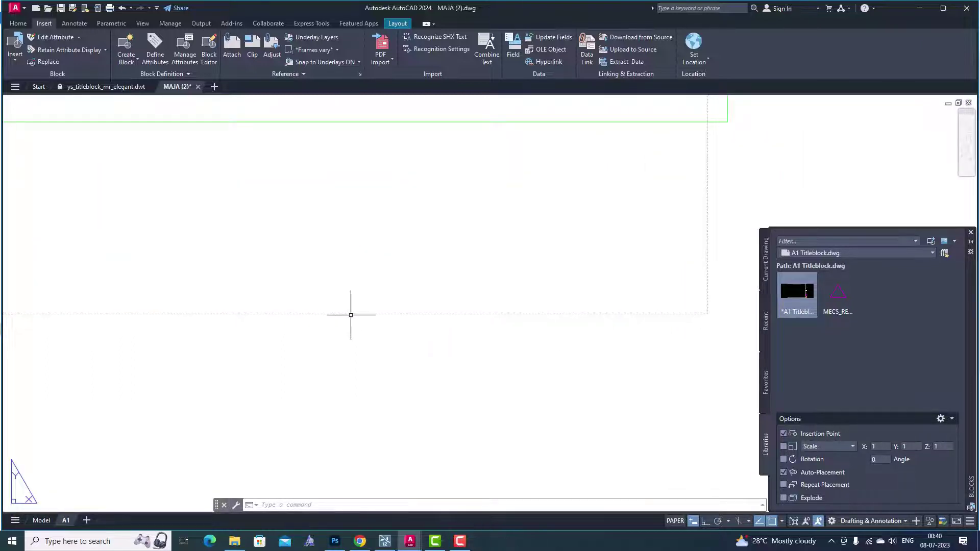
{"action": "scroll", "coordinate": [580, 328], "scroll_direction": "down", "scroll_amount": 2}
{"action": "scroll", "coordinate": [581, 337], "scroll_direction": "down", "scroll_amount": 2}
{"action": "scroll", "coordinate": [579, 353], "scroll_direction": "down", "scroll_amount": 2}
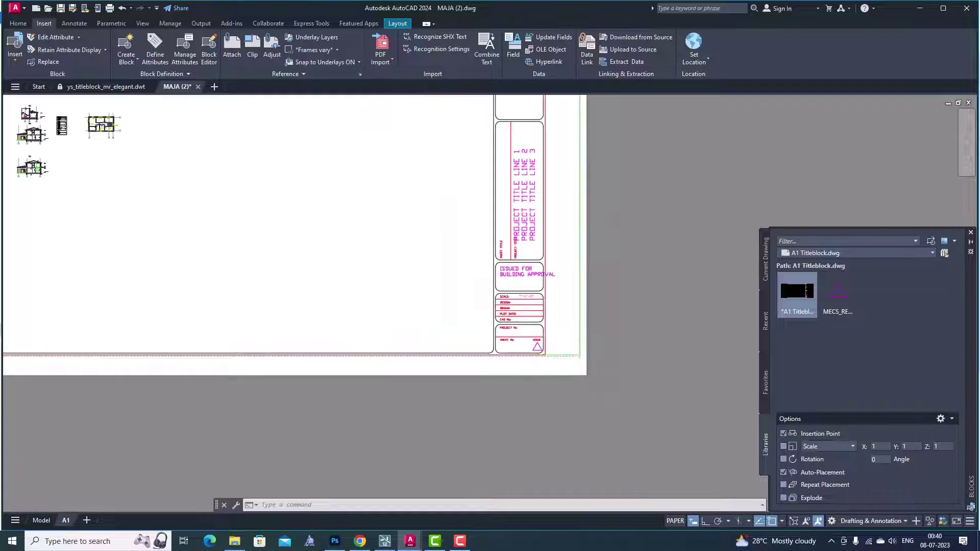
{"action": "scroll", "coordinate": [581, 357], "scroll_direction": "down", "scroll_amount": 3}
{"action": "scroll", "coordinate": [561, 306], "scroll_direction": "up", "scroll_amount": 4}
{"action": "scroll", "coordinate": [520, 306], "scroll_direction": "down", "scroll_amount": 4}
{"action": "scroll", "coordinate": [522, 217], "scroll_direction": "up", "scroll_amount": 2}
{"action": "scroll", "coordinate": [523, 215], "scroll_direction": "up", "scroll_amount": 6}
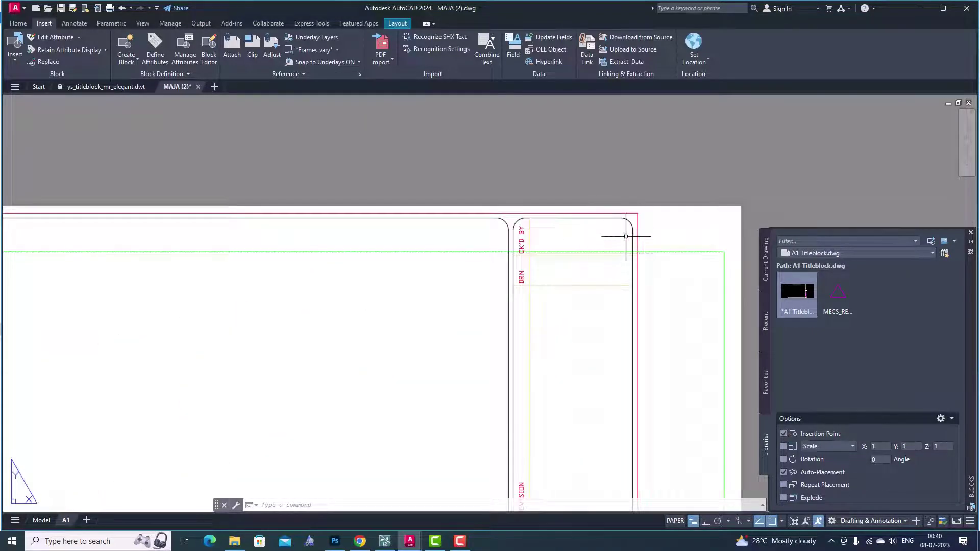
{"action": "scroll", "coordinate": [641, 235], "scroll_direction": "up", "scroll_amount": 4}
{"action": "scroll", "coordinate": [558, 187], "scroll_direction": "down", "scroll_amount": 6}
{"action": "scroll", "coordinate": [558, 188], "scroll_direction": "down", "scroll_amount": 4}
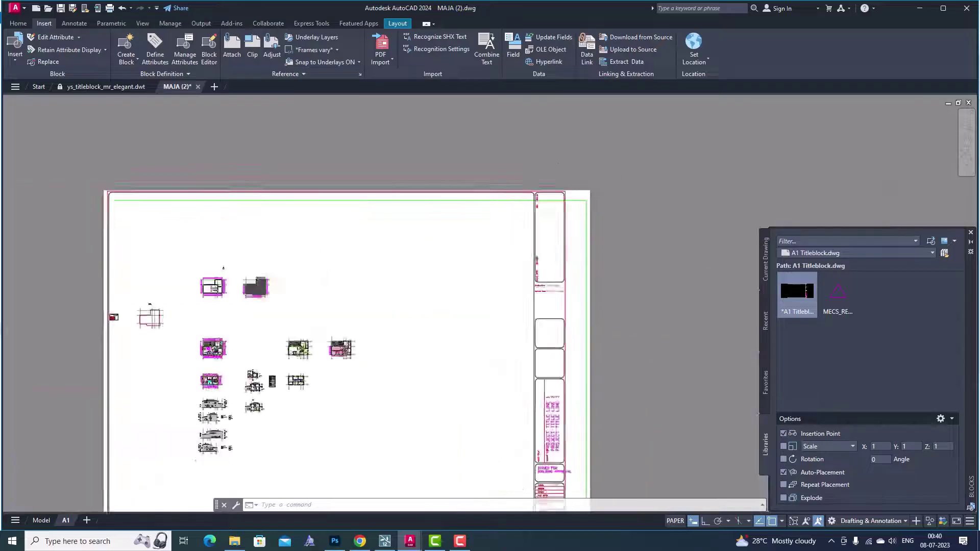
{"action": "scroll", "coordinate": [558, 188], "scroll_direction": "down", "scroll_amount": 3}
{"action": "scroll", "coordinate": [576, 361], "scroll_direction": "up", "scroll_amount": 2}
{"action": "scroll", "coordinate": [553, 302], "scroll_direction": "up", "scroll_amount": 2}
{"action": "scroll", "coordinate": [541, 344], "scroll_direction": "down", "scroll_amount": 6}
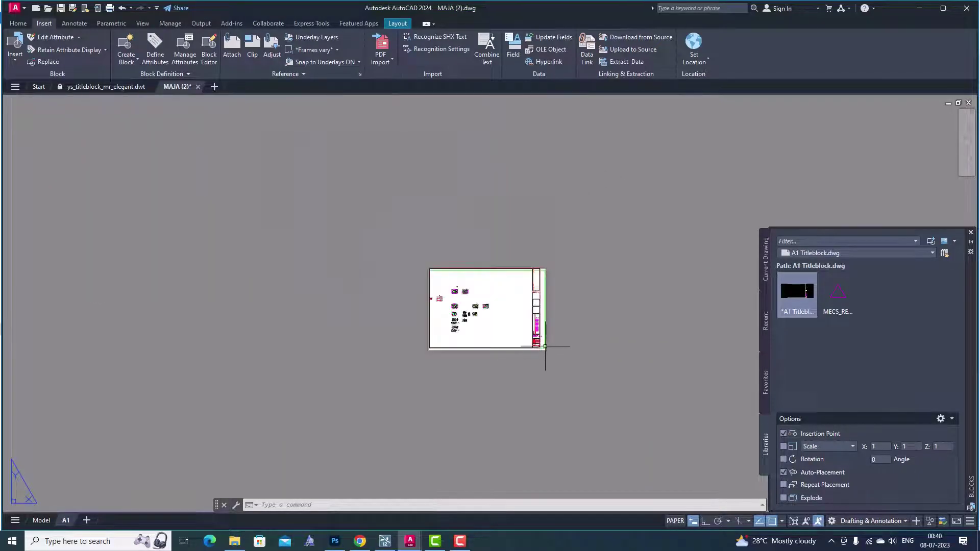
{"action": "scroll", "coordinate": [536, 291], "scroll_direction": "up", "scroll_amount": 4}
{"action": "scroll", "coordinate": [530, 300], "scroll_direction": "up", "scroll_amount": 4}
{"action": "left_click", "coordinate": [530, 300]}
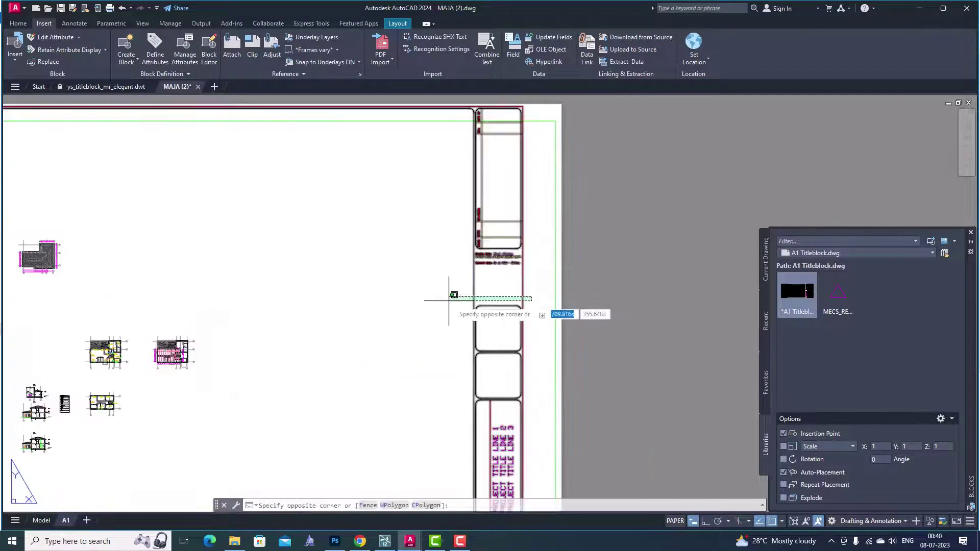
Explode the selected A1 title block and sheet border with EXPLODE (X).
{"action": "left_click", "coordinate": [482, 261]}
{"action": "scroll", "coordinate": [482, 258], "scroll_direction": "down", "scroll_amount": 2}
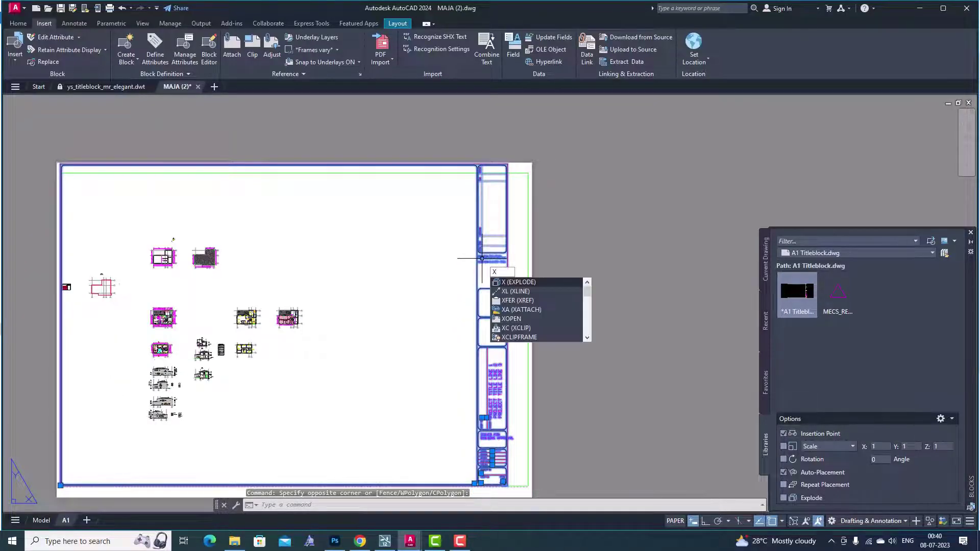
{"action": "left_click", "coordinate": [507, 281]}
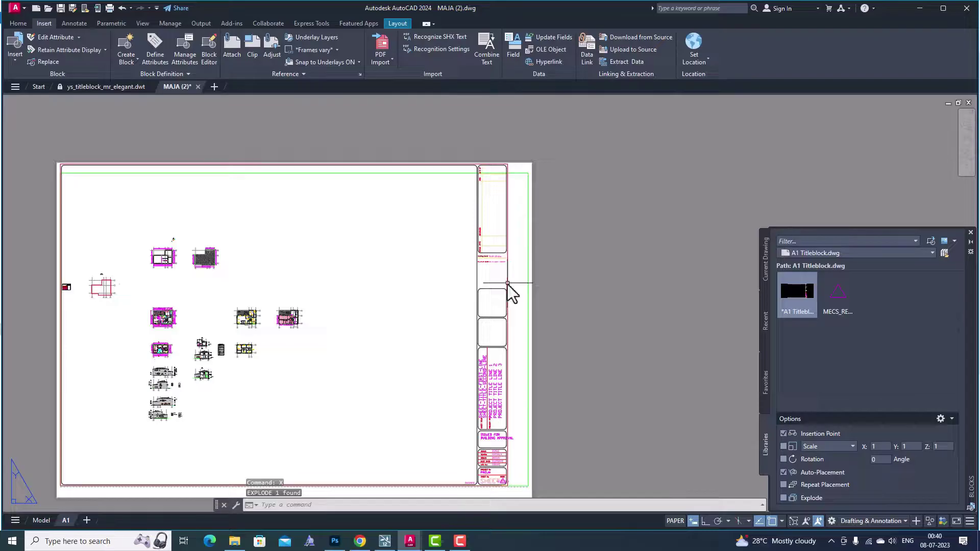
{"action": "left_click", "coordinate": [507, 277]}
{"action": "scroll", "coordinate": [523, 233], "scroll_direction": "down", "scroll_amount": 3}
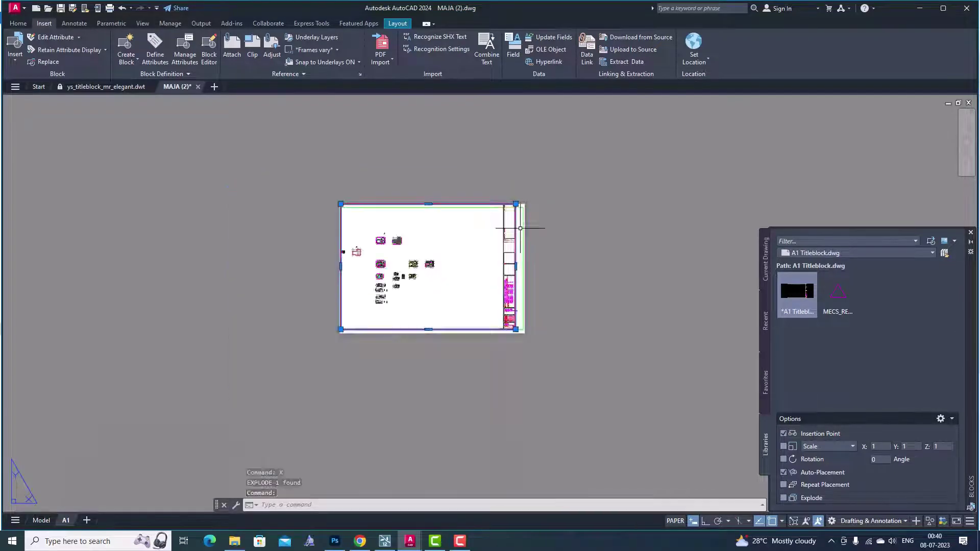
{"action": "scroll", "coordinate": [515, 238], "scroll_direction": "up", "scroll_amount": 1}
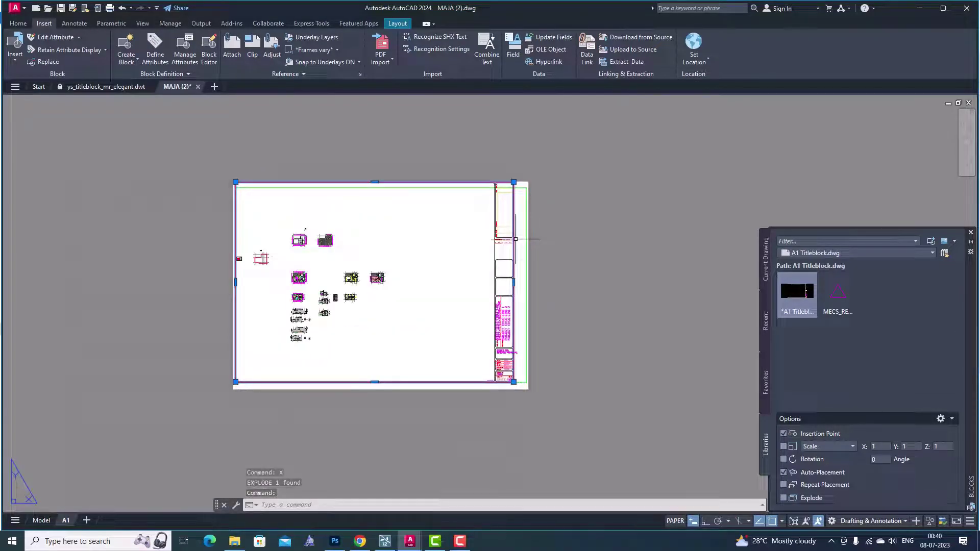
{"action": "key", "text": "Escape"}
{"action": "scroll", "coordinate": [353, 171], "scroll_direction": "up", "scroll_amount": 2}
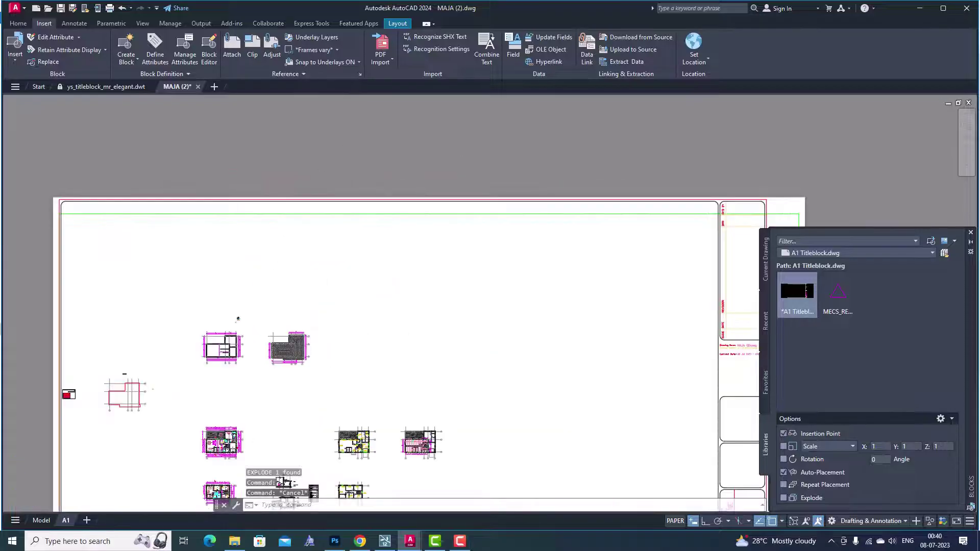
Stretch the sheet's top-edge objects upward using a crossing-window STRETCH.
{"action": "scroll", "coordinate": [583, 200], "scroll_direction": "down", "scroll_amount": 2}
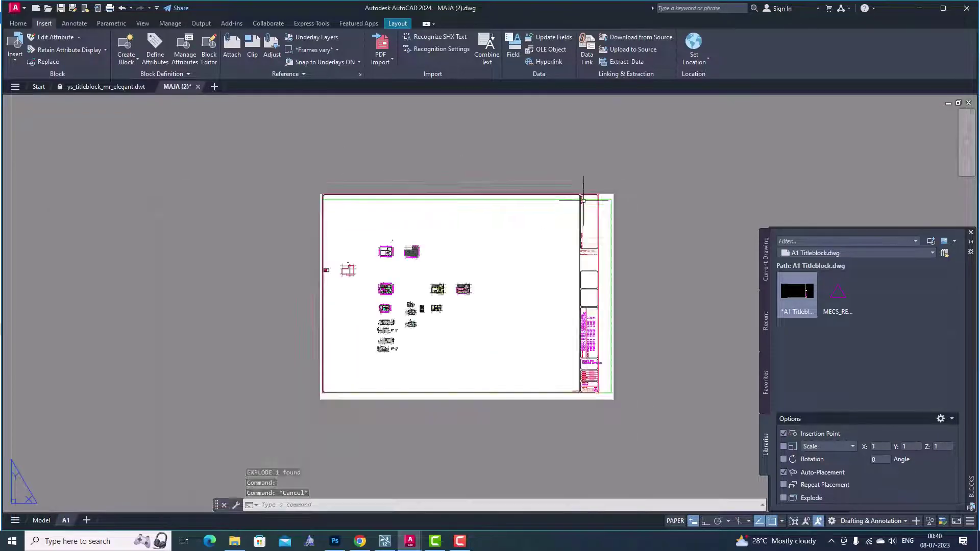
{"action": "left_click", "coordinate": [655, 210]}
{"action": "left_click", "coordinate": [279, 179]}
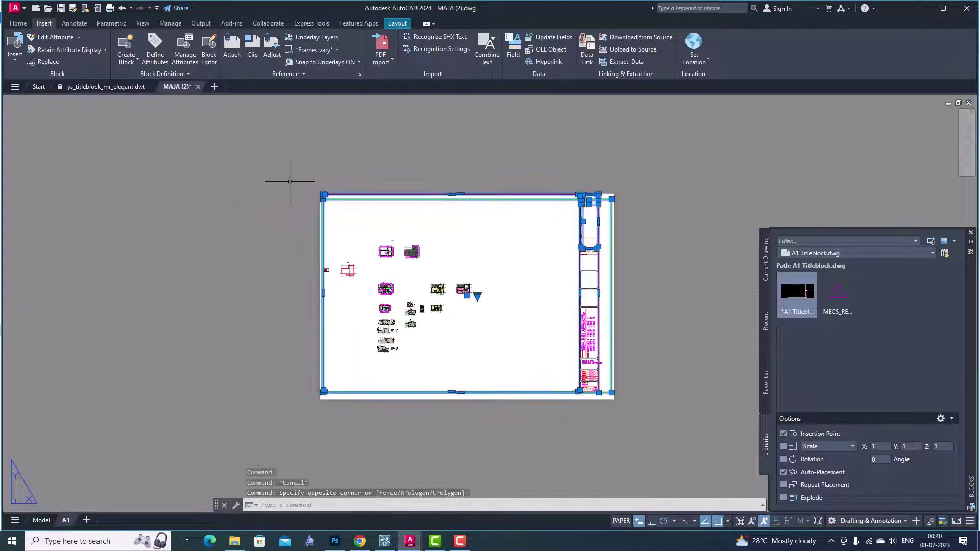
{"action": "type", "text": "S"}
{"action": "key", "text": "Return"}
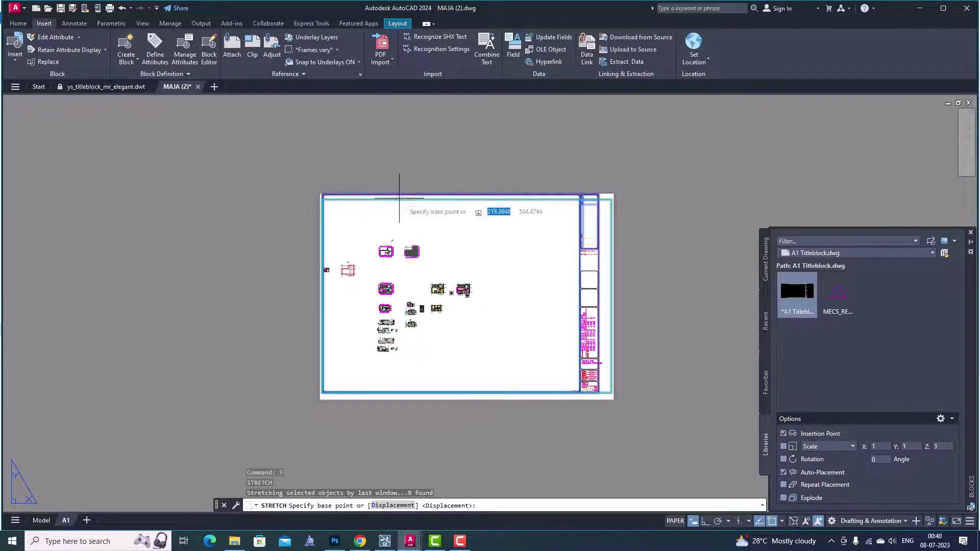
{"action": "scroll", "coordinate": [414, 194], "scroll_direction": "up", "scroll_amount": 2}
{"action": "scroll", "coordinate": [414, 193], "scroll_direction": "up", "scroll_amount": 1}
{"action": "left_click", "coordinate": [414, 194]}
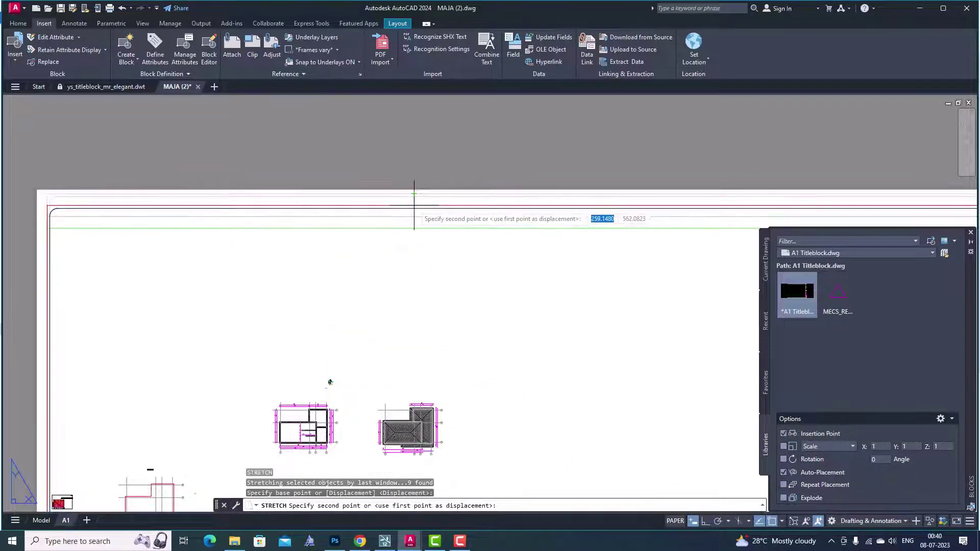
{"action": "left_click", "coordinate": [416, 206]}
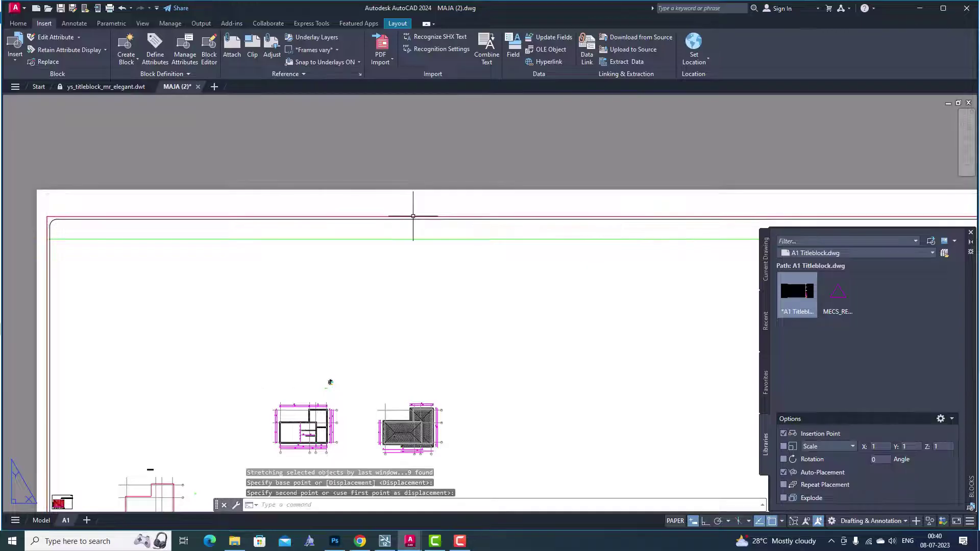
{"action": "scroll", "coordinate": [318, 172], "scroll_direction": "down", "scroll_amount": 5}
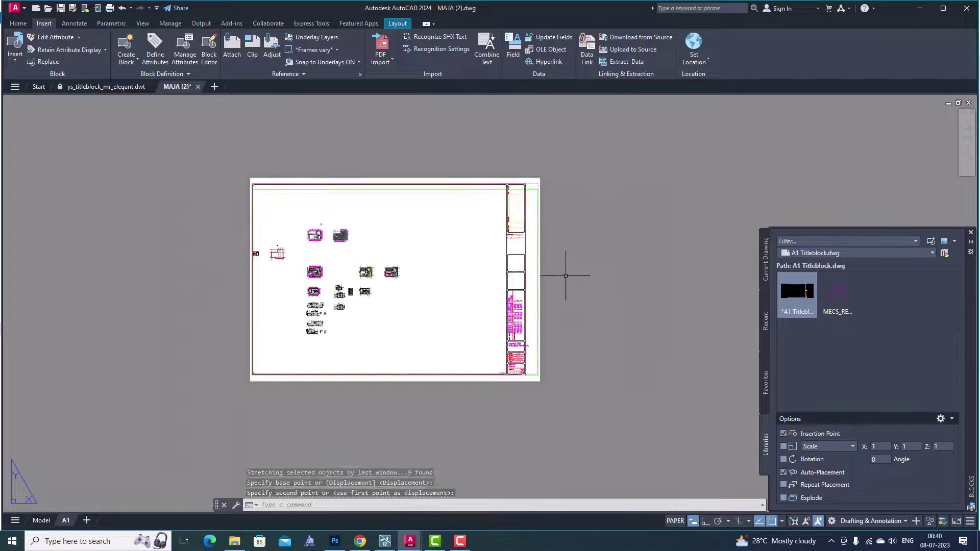
Raise the viewport's top edge with its top-left grip, then zoom to review the sheet.
{"action": "left_click", "coordinate": [439, 186]}
{"action": "left_click", "coordinate": [252, 188]}
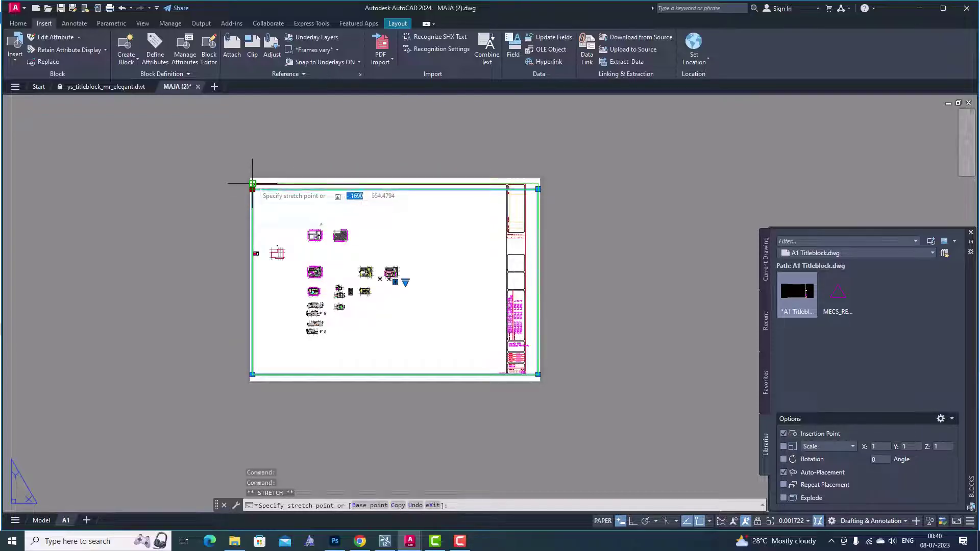
{"action": "left_click", "coordinate": [253, 184]}
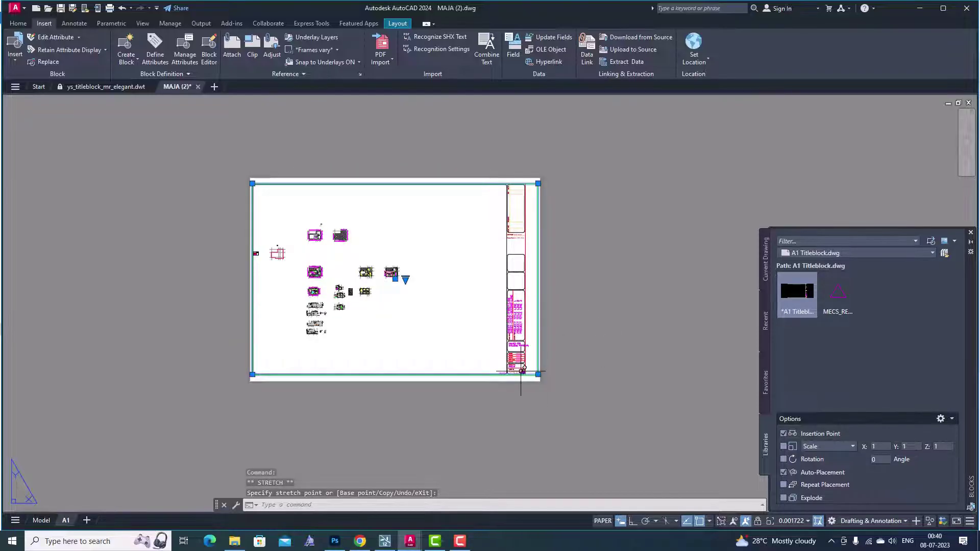
{"action": "key", "text": "Escape"}
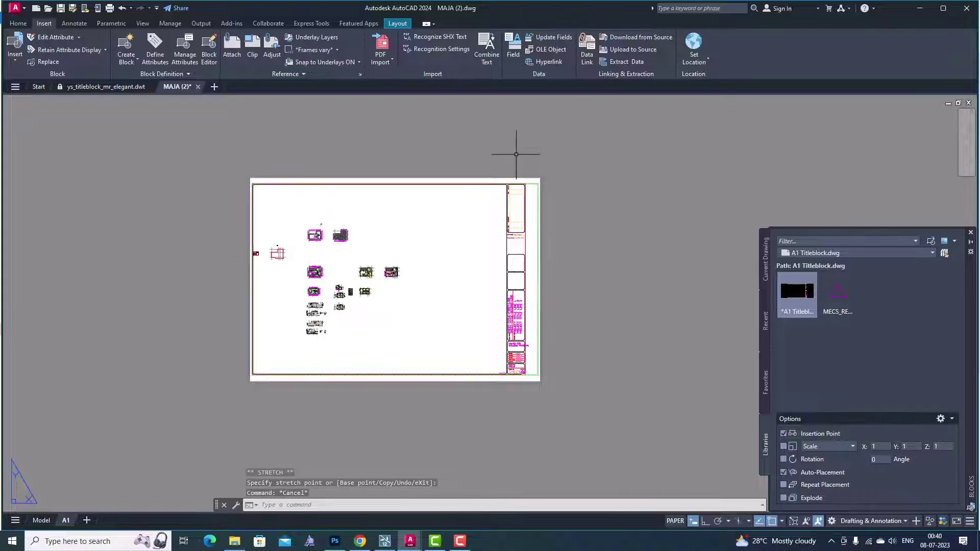
{"action": "scroll", "coordinate": [525, 203], "scroll_direction": "up", "scroll_amount": 8}
{"action": "scroll", "coordinate": [508, 202], "scroll_direction": "down", "scroll_amount": 5}
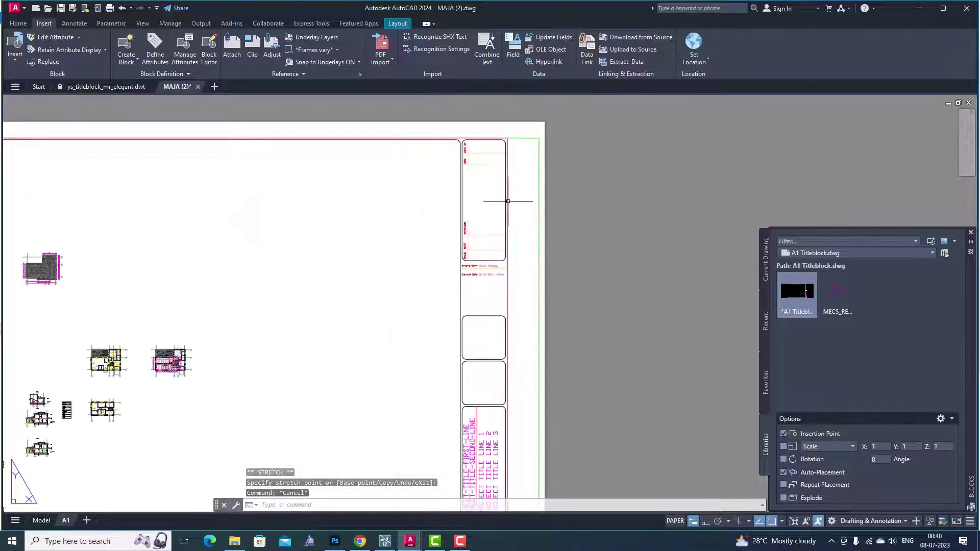
{"action": "scroll", "coordinate": [509, 204], "scroll_direction": "down", "scroll_amount": 3}
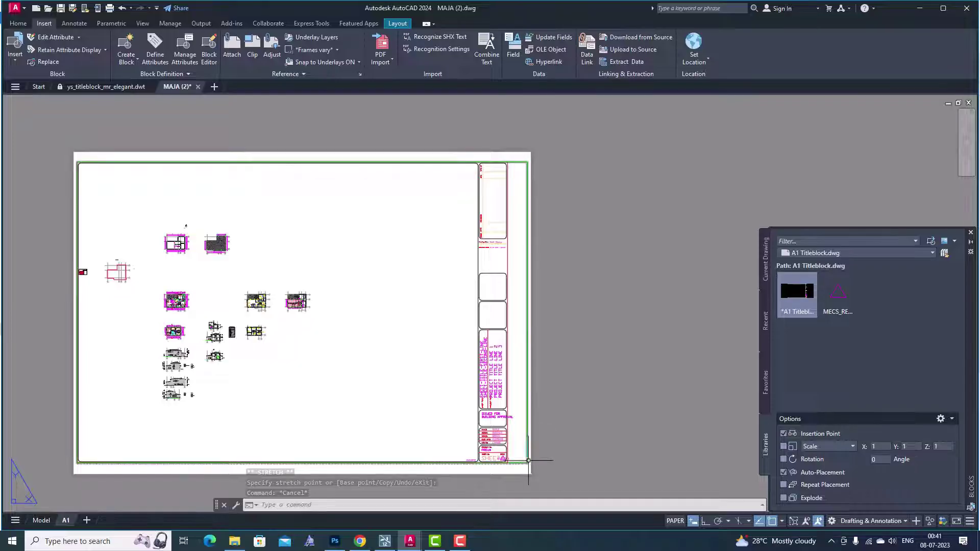
{"action": "scroll", "coordinate": [531, 462], "scroll_direction": "up", "scroll_amount": 8}
{"action": "scroll", "coordinate": [492, 472], "scroll_direction": "down", "scroll_amount": 3}
{"action": "scroll", "coordinate": [490, 439], "scroll_direction": "down", "scroll_amount": 3}
{"action": "scroll", "coordinate": [487, 422], "scroll_direction": "down", "scroll_amount": 3}
Stretch the title block's right column out to the sheet edge with STRETCH (S).
{"action": "left_click", "coordinate": [495, 452]}
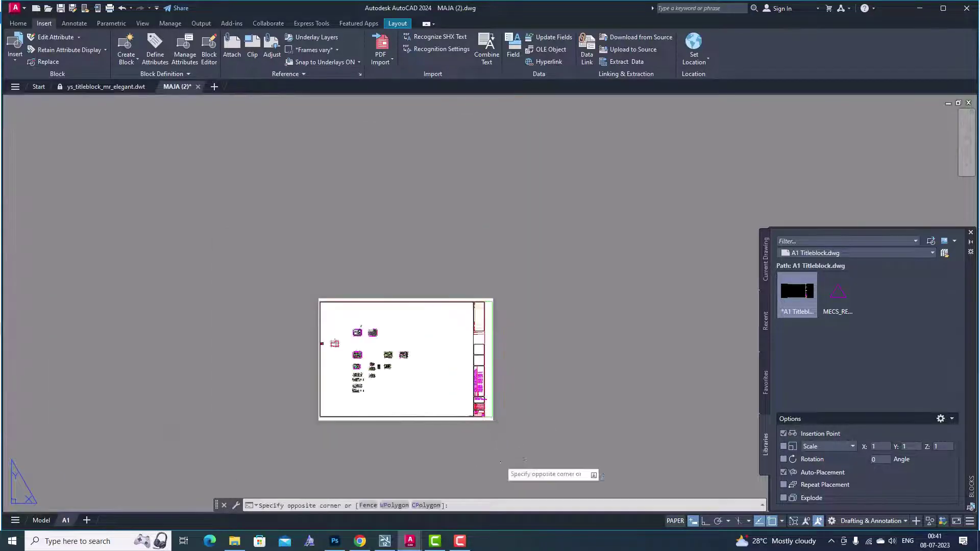
{"action": "left_click", "coordinate": [466, 263]}
{"action": "scroll", "coordinate": [462, 329], "scroll_direction": "up", "scroll_amount": 2}
{"action": "scroll", "coordinate": [470, 340], "scroll_direction": "up", "scroll_amount": 4}
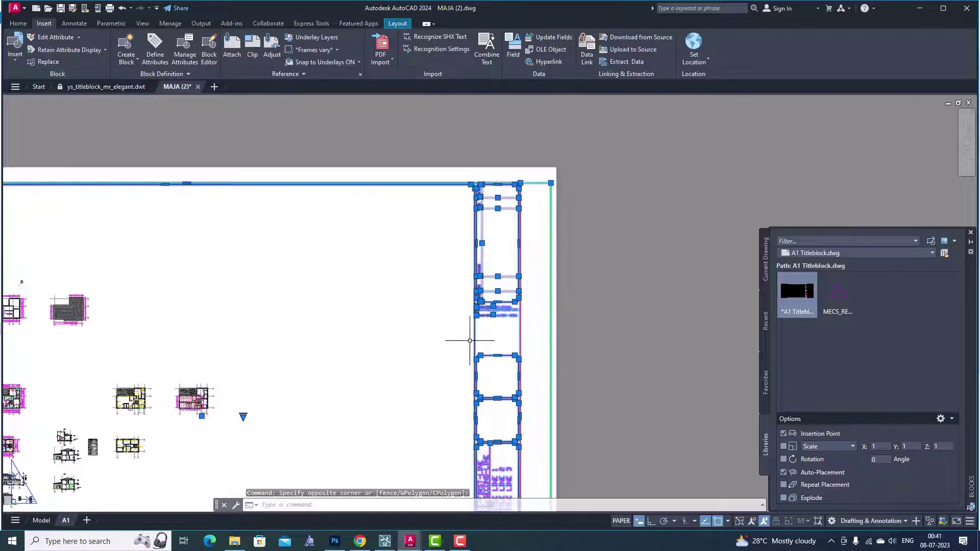
{"action": "type", "text": "s"}
{"action": "key", "text": "Return"}
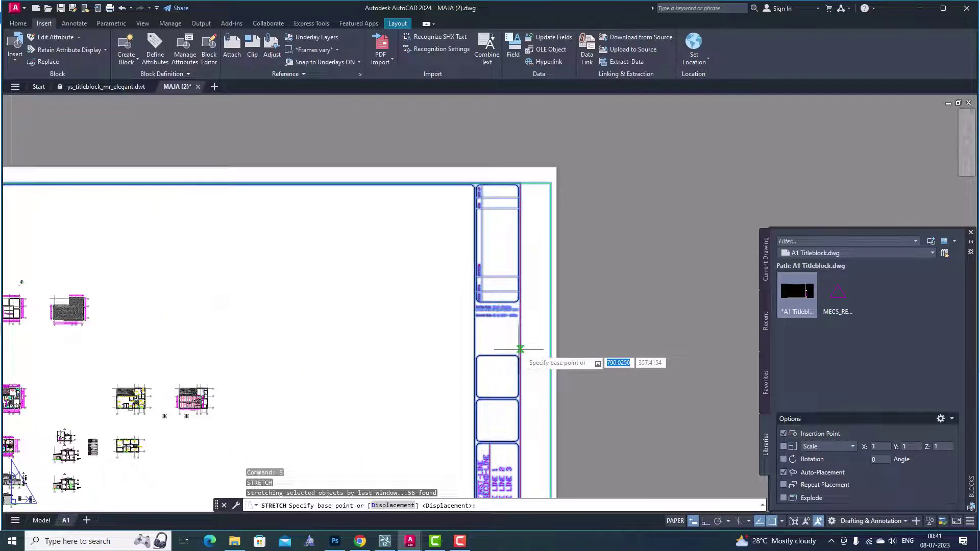
{"action": "left_click", "coordinate": [519, 350]}
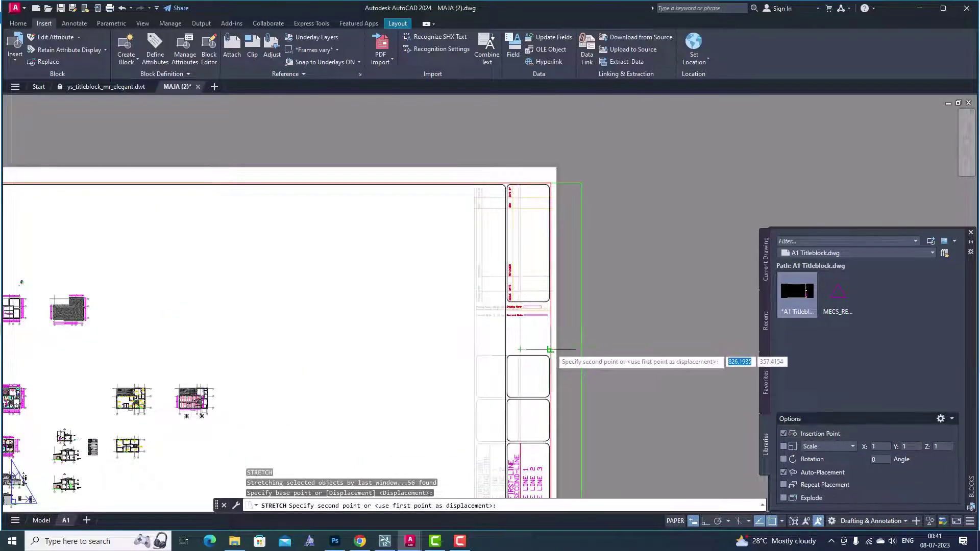
{"action": "left_click", "coordinate": [550, 350]}
{"action": "scroll", "coordinate": [451, 193], "scroll_direction": "down", "scroll_amount": 7}
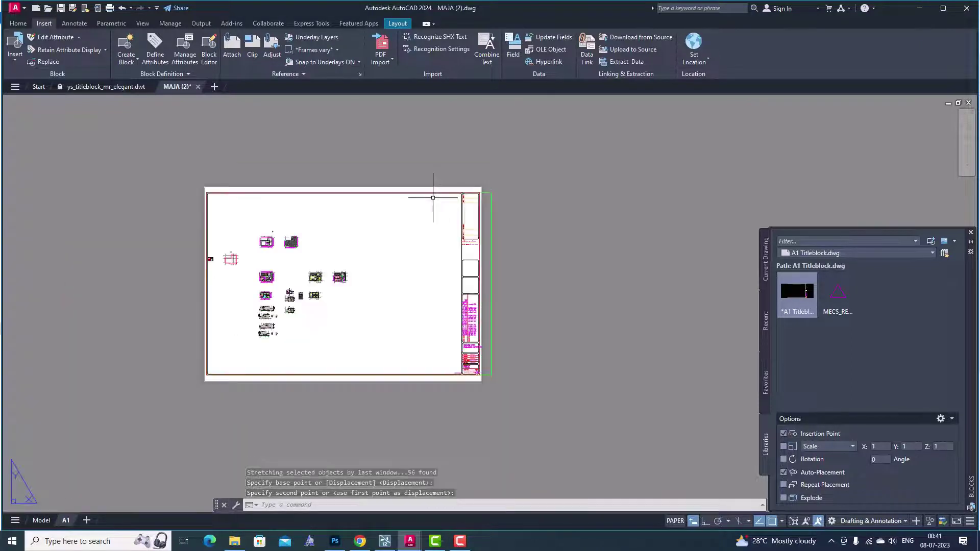
{"action": "key", "text": "Escape"}
{"action": "key", "text": "Escape"}
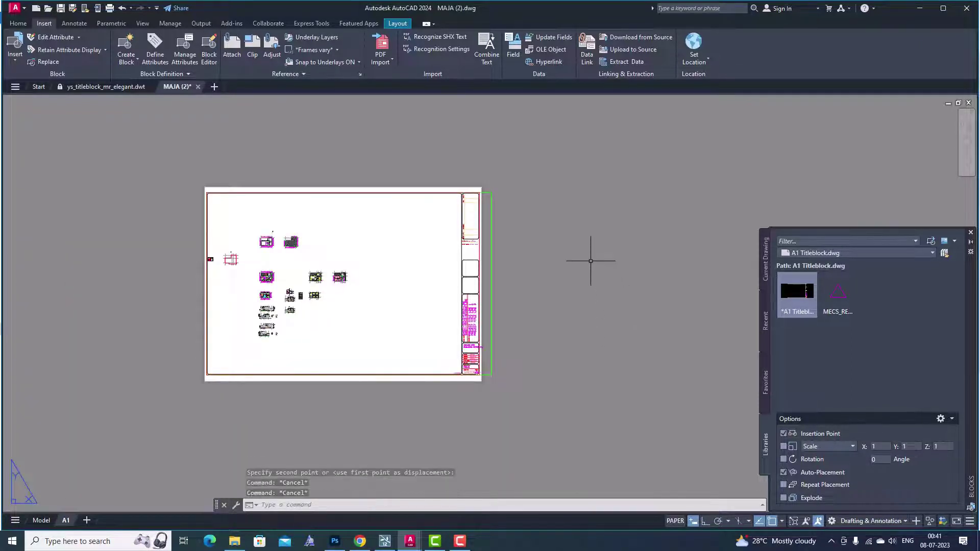
Pull the viewport's right edge in so it stops at the title block column.
{"action": "left_click", "coordinate": [492, 284]}
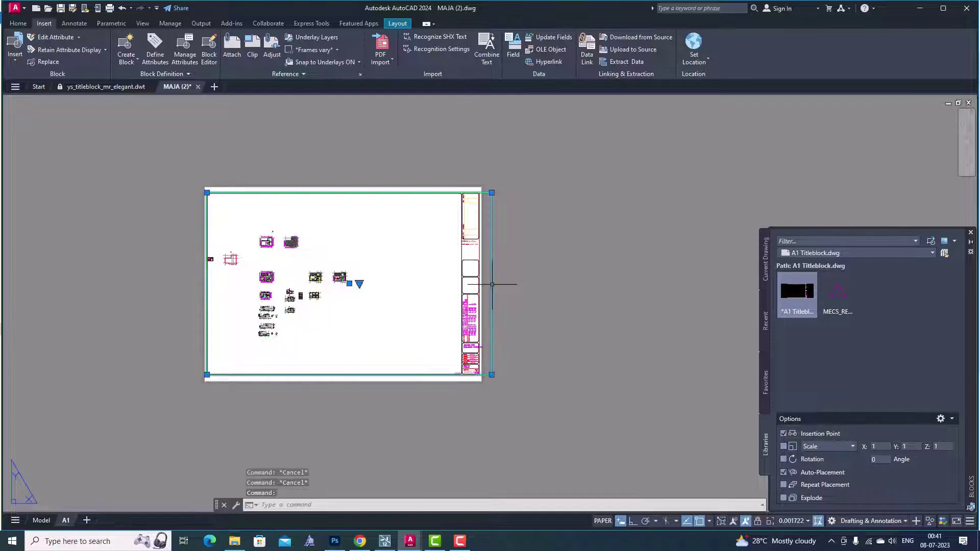
{"action": "left_click", "coordinate": [492, 375]}
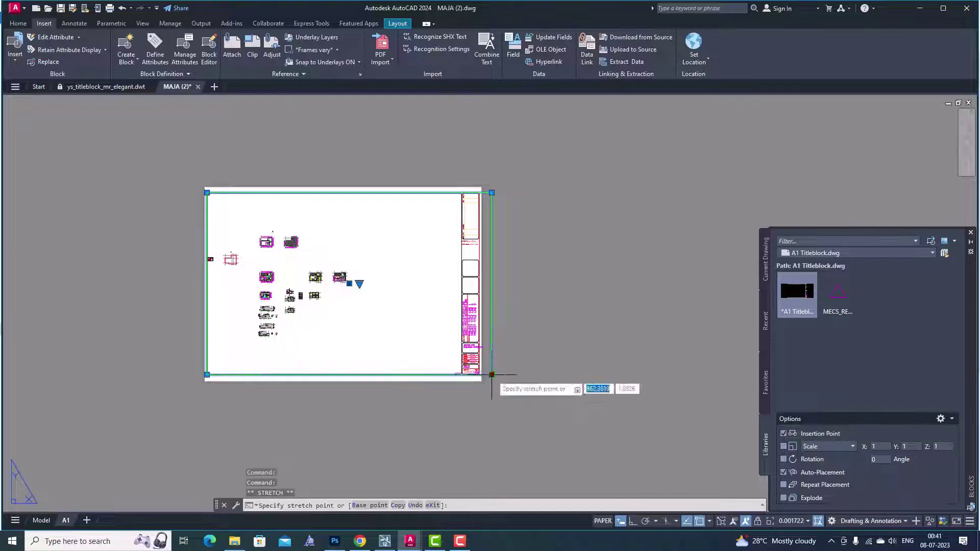
{"action": "left_click", "coordinate": [462, 375]}
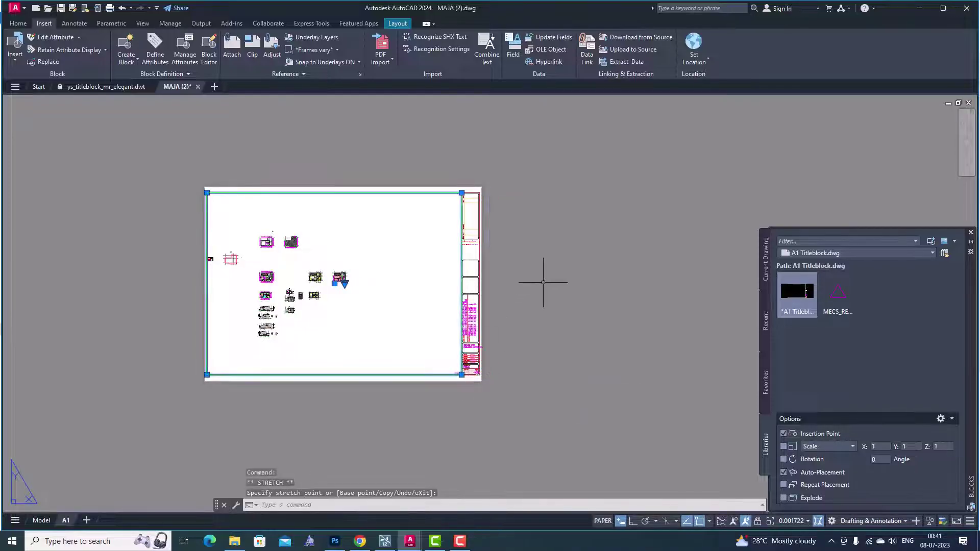
{"action": "key", "text": "Escape"}
{"action": "key", "text": "Escape"}
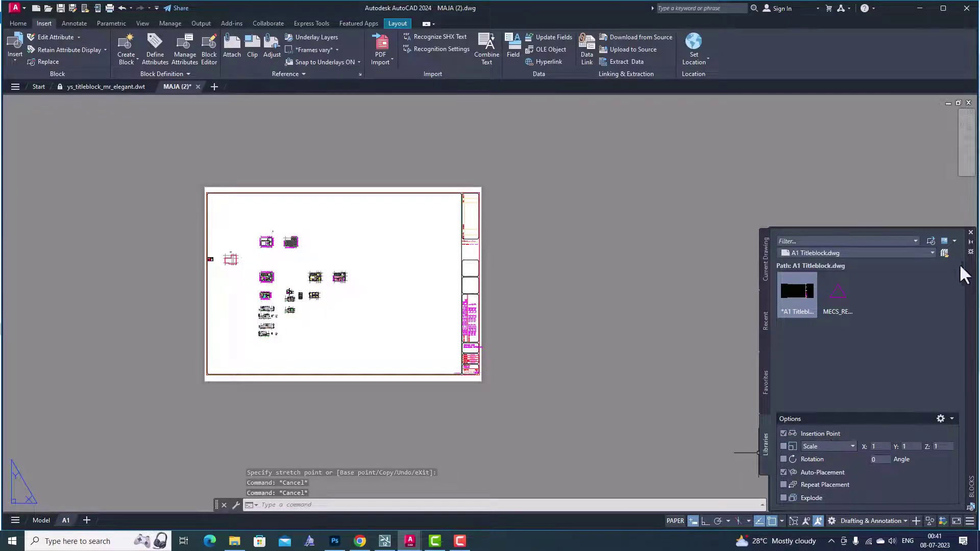
Close the Blocks palette and pan the drawings right inside the viewport.
{"action": "left_click", "coordinate": [971, 233]}
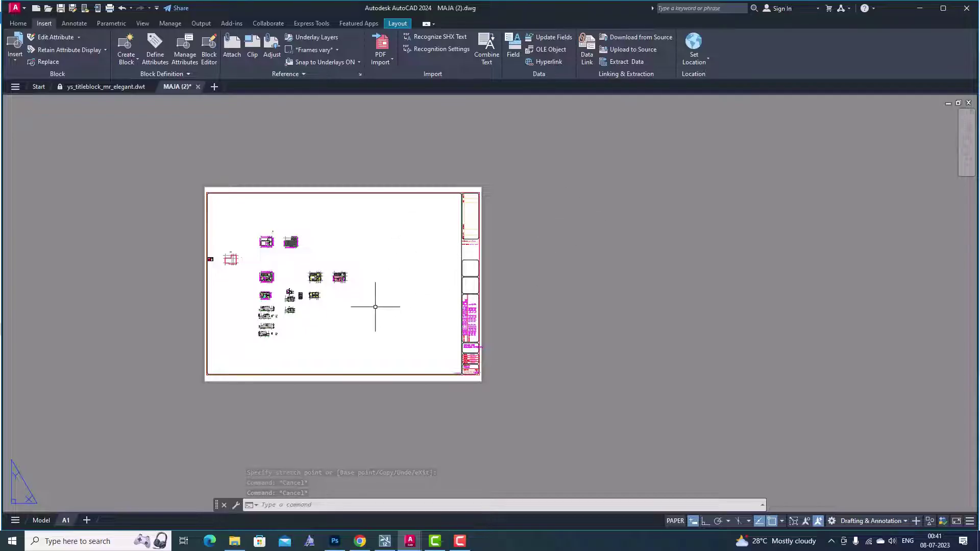
{"action": "double_click", "coordinate": [394, 283]}
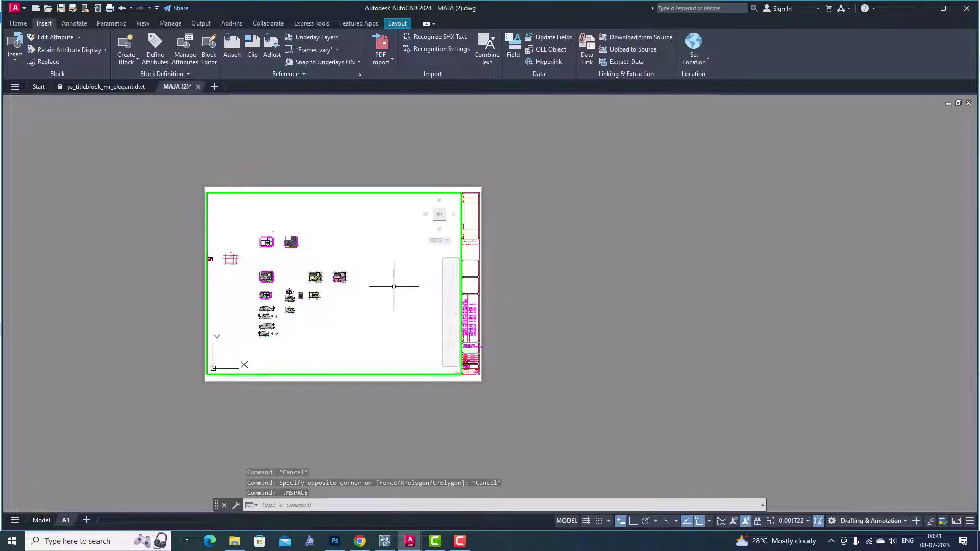
{"action": "middle_click_drag", "start_coordinate": [404, 276], "coordinate": [467, 269]}
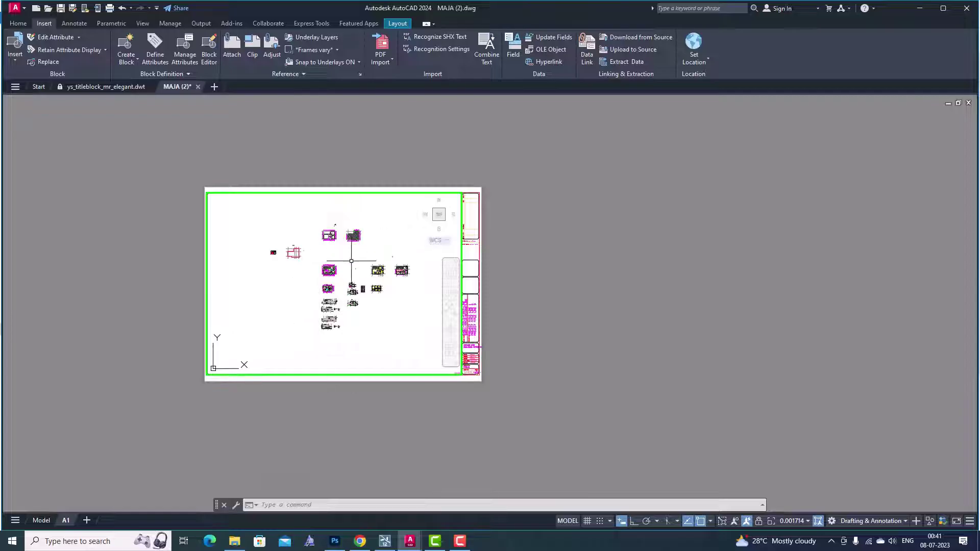
{"action": "double_click", "coordinate": [520, 281]}
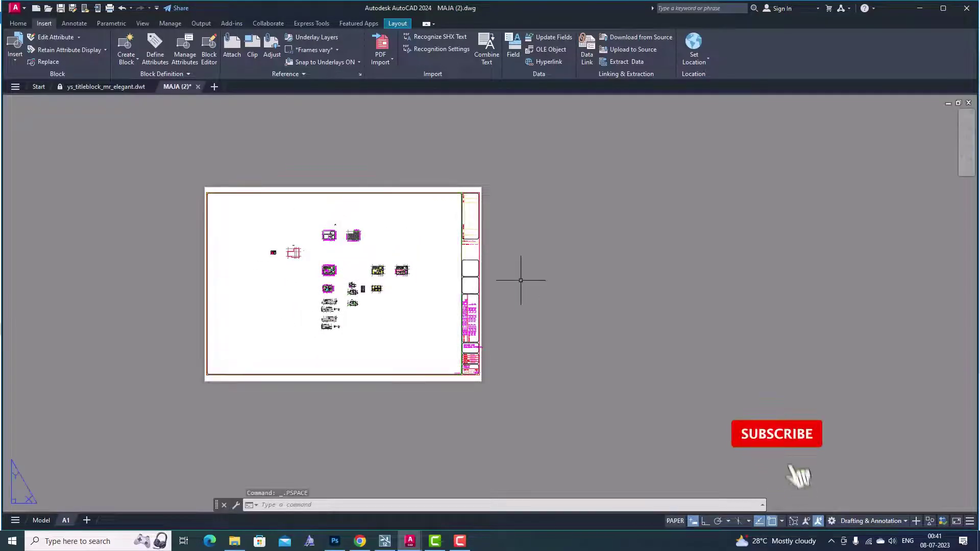
{"action": "scroll", "coordinate": [268, 301], "scroll_direction": "down", "scroll_amount": 2}
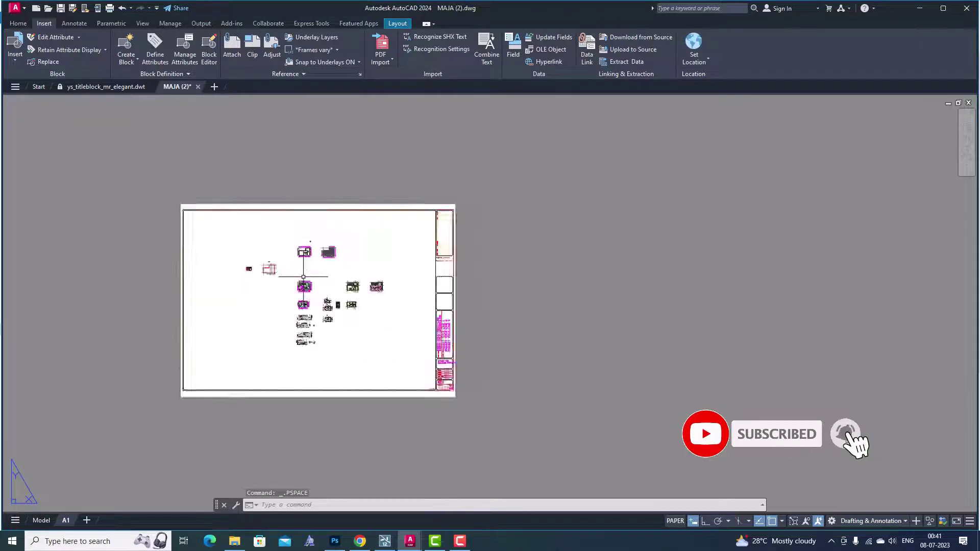
{"action": "scroll", "coordinate": [282, 284], "scroll_direction": "up", "scroll_amount": 4}
{"action": "scroll", "coordinate": [458, 259], "scroll_direction": "down", "scroll_amount": 2}
{"action": "scroll", "coordinate": [459, 260], "scroll_direction": "up", "scroll_amount": 3}
{"action": "scroll", "coordinate": [383, 186], "scroll_direction": "down", "scroll_amount": 1}
{"action": "scroll", "coordinate": [383, 284], "scroll_direction": "up", "scroll_amount": 2}
{"action": "scroll", "coordinate": [390, 329], "scroll_direction": "down", "scroll_amount": 5}
{"action": "scroll", "coordinate": [389, 329], "scroll_direction": "up", "scroll_amount": 5}
{"action": "scroll", "coordinate": [389, 263], "scroll_direction": "down", "scroll_amount": 5}
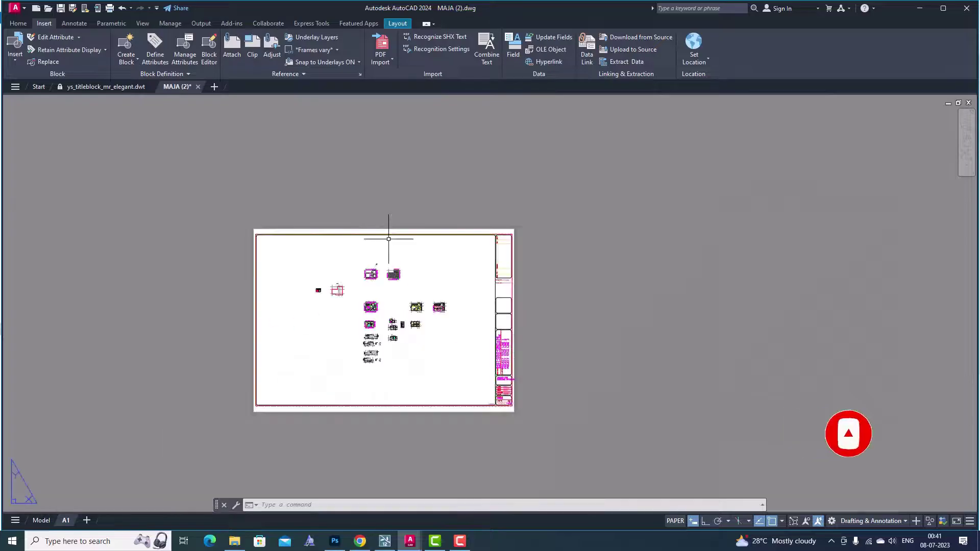
Re-enter the viewport and zoom in toward the roof plan.
{"action": "double_click", "coordinate": [447, 279]}
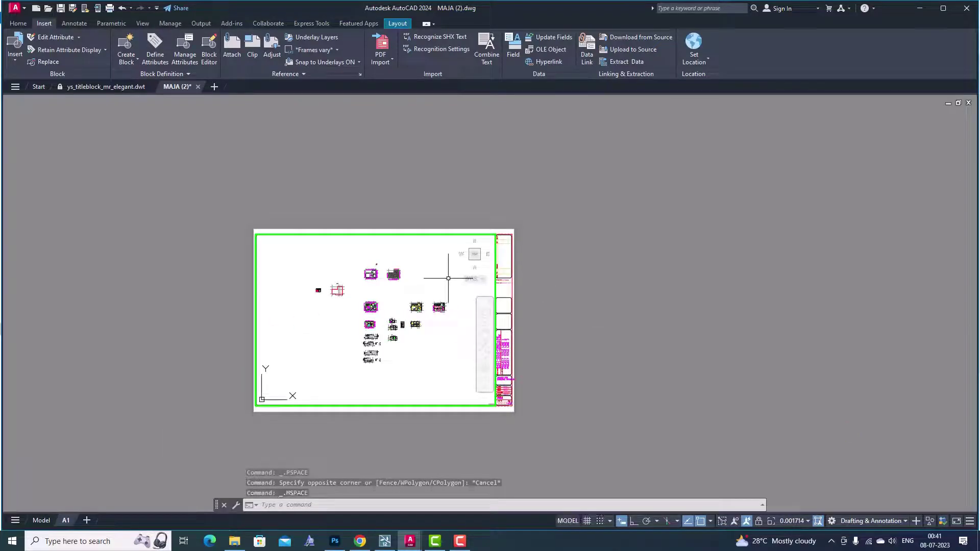
{"action": "scroll", "coordinate": [587, 289], "scroll_direction": "down", "scroll_amount": 1}
{"action": "scroll", "coordinate": [577, 289], "scroll_direction": "up", "scroll_amount": 1}
{"action": "scroll", "coordinate": [523, 296], "scroll_direction": "up", "scroll_amount": 1}
{"action": "scroll", "coordinate": [376, 284], "scroll_direction": "up", "scroll_amount": 1}
{"action": "scroll", "coordinate": [374, 290], "scroll_direction": "up", "scroll_amount": 1}
{"action": "scroll", "coordinate": [374, 291], "scroll_direction": "down", "scroll_amount": 1}
{"action": "scroll", "coordinate": [374, 290], "scroll_direction": "down", "scroll_amount": 1}
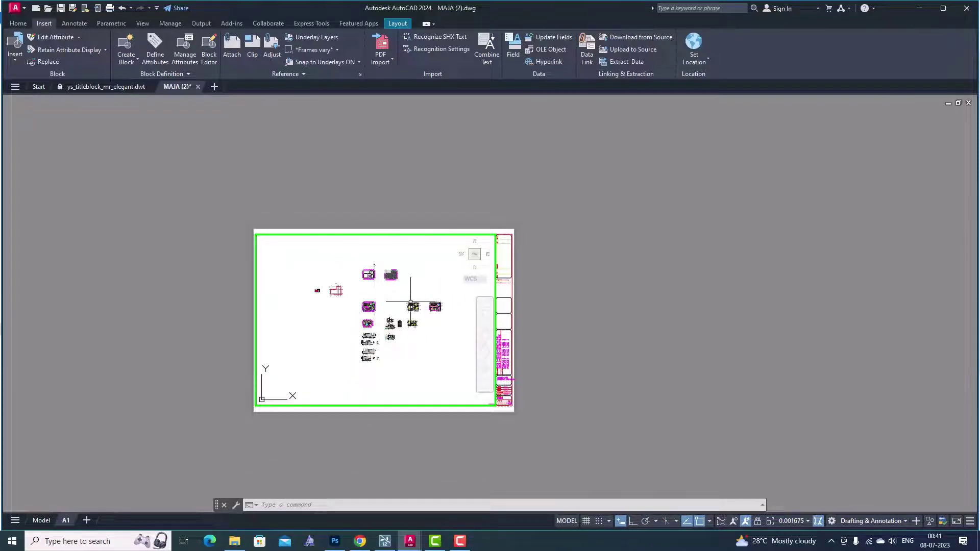
{"action": "scroll", "coordinate": [373, 301], "scroll_direction": "up", "scroll_amount": 1}
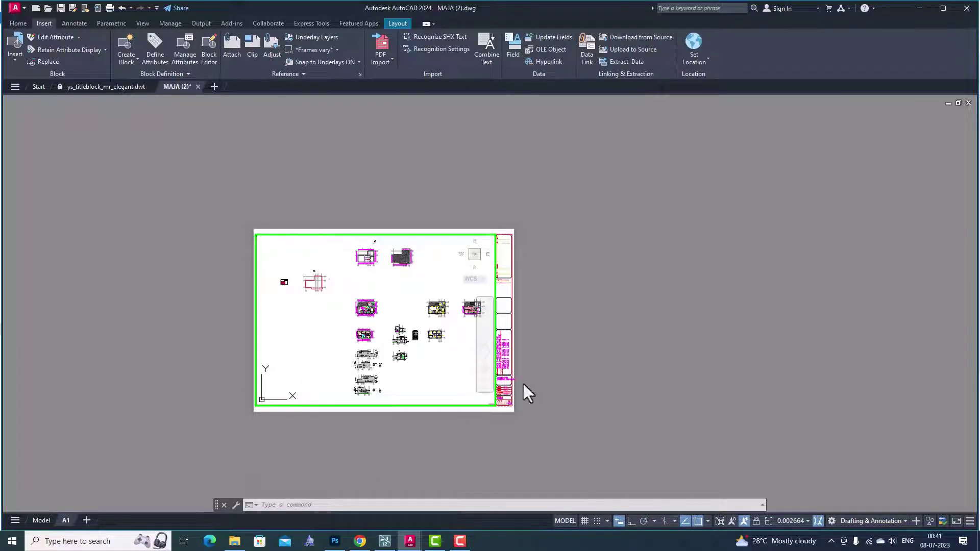
{"action": "double_click", "coordinate": [556, 306]}
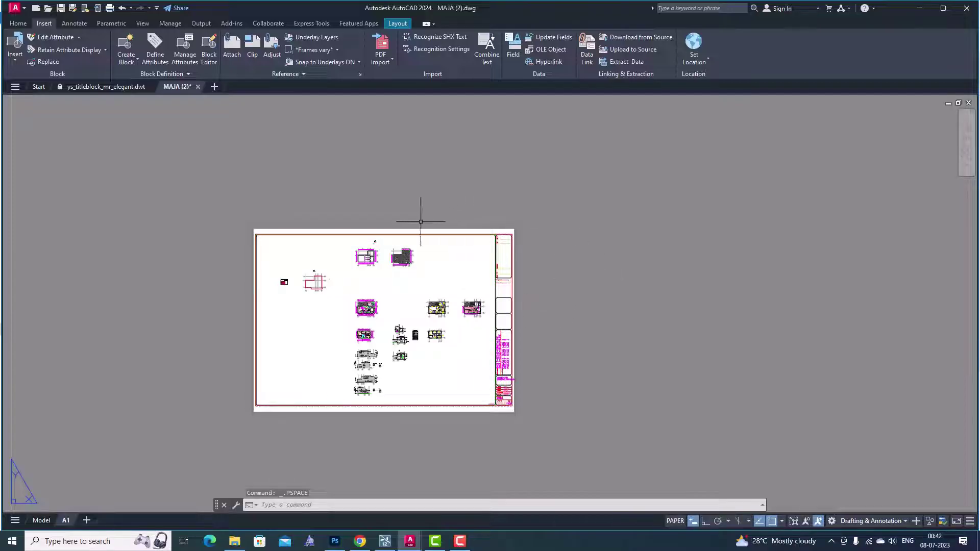
{"action": "scroll", "coordinate": [490, 215], "scroll_direction": "down", "scroll_amount": 4}
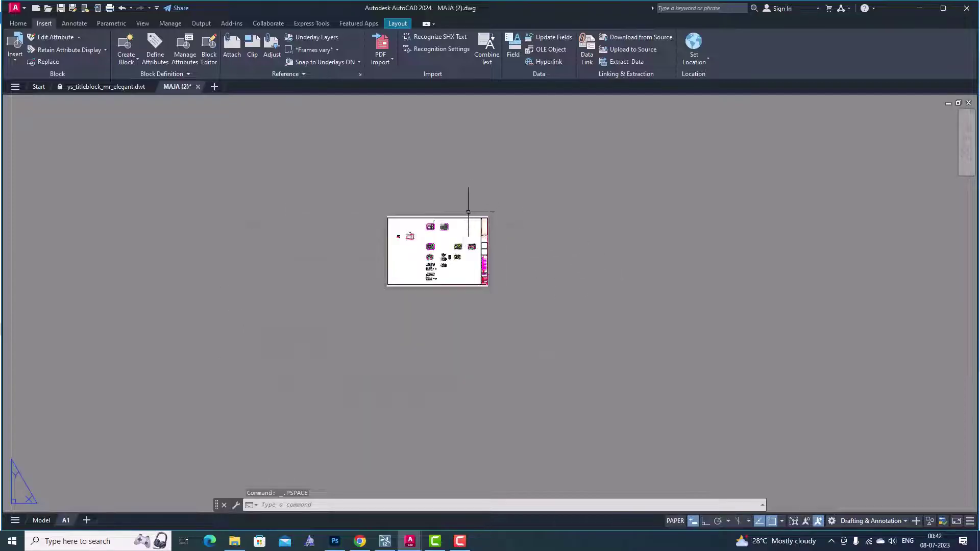
{"action": "scroll", "coordinate": [444, 225], "scroll_direction": "up", "scroll_amount": 5}
{"action": "scroll", "coordinate": [412, 284], "scroll_direction": "up", "scroll_amount": 2}
{"action": "scroll", "coordinate": [422, 326], "scroll_direction": "down", "scroll_amount": 4}
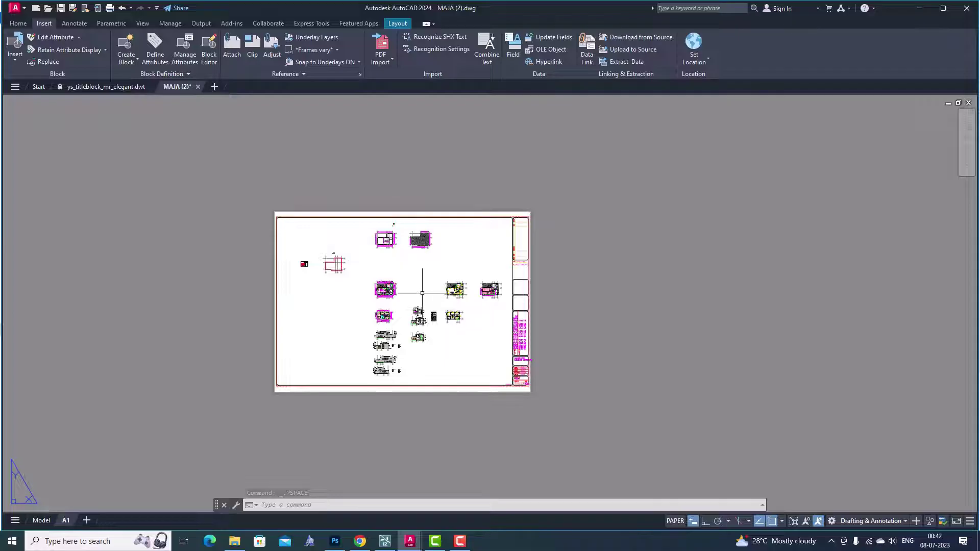
{"action": "scroll", "coordinate": [423, 284], "scroll_direction": "up", "scroll_amount": 5}
{"action": "scroll", "coordinate": [394, 239], "scroll_direction": "down", "scroll_amount": 5}
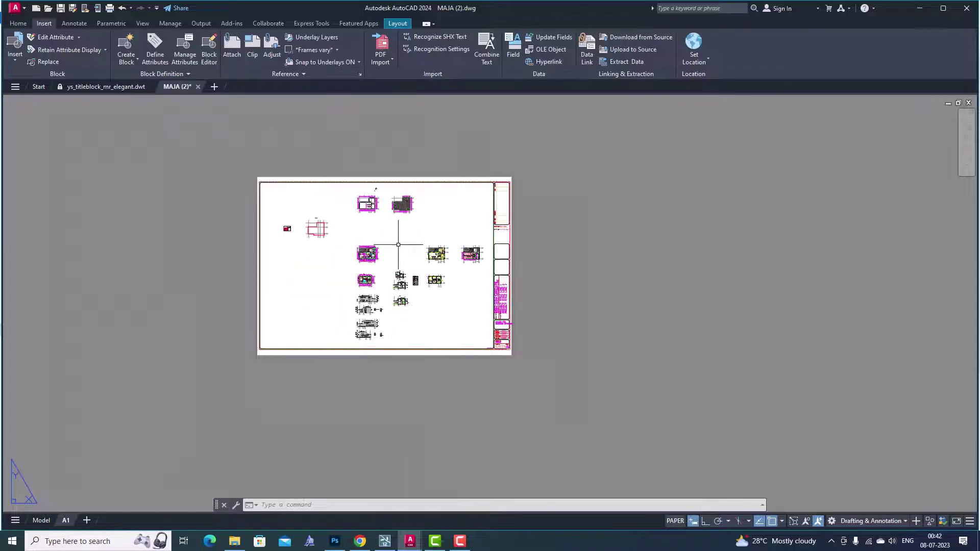
Frame only the roof plan, centred in the viewport, at about 0.017050 scale.
{"action": "double_click", "coordinate": [398, 245]}
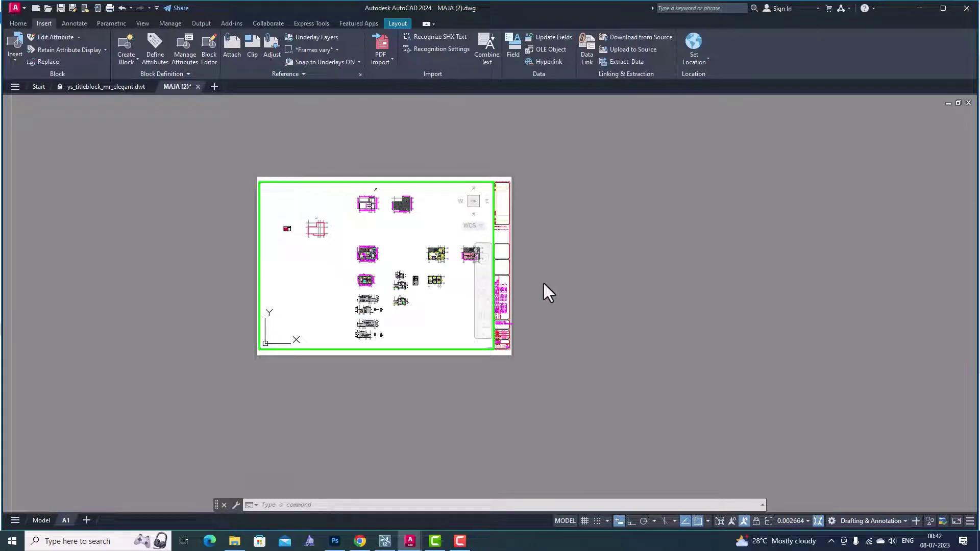
{"action": "scroll", "coordinate": [367, 193], "scroll_direction": "up", "scroll_amount": 2}
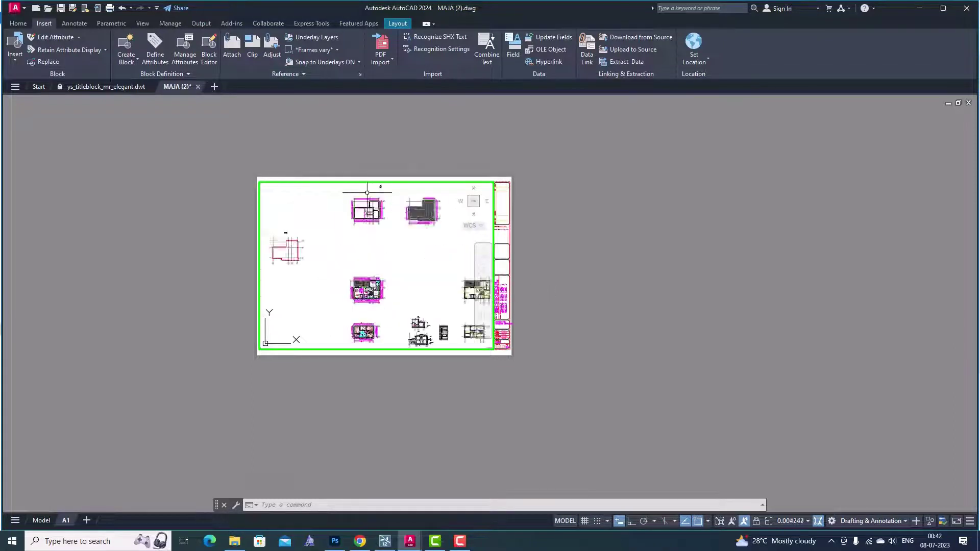
{"action": "scroll", "coordinate": [367, 192], "scroll_direction": "up", "scroll_amount": 2}
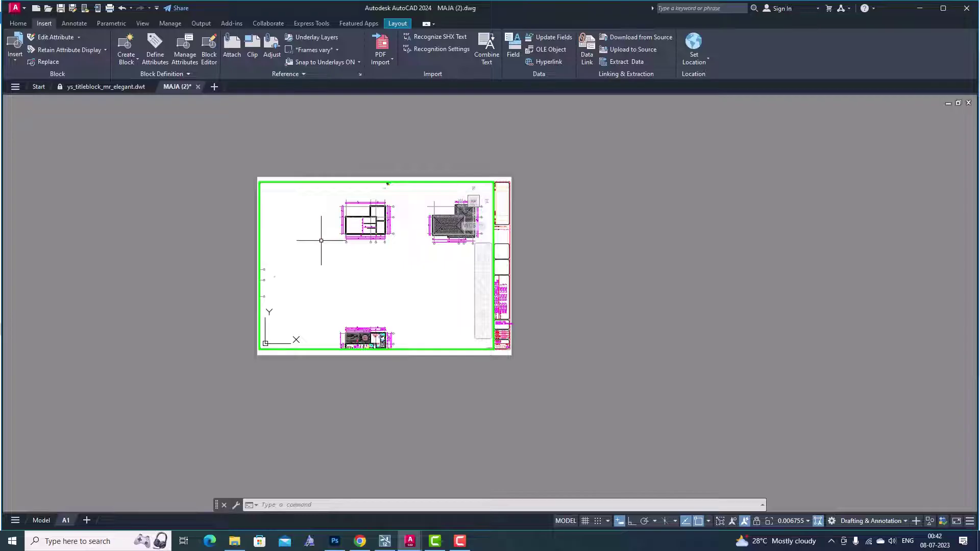
{"action": "middle_click_drag", "start_coordinate": [321, 240], "coordinate": [286, 225]}
{"action": "scroll", "coordinate": [357, 230], "scroll_direction": "up", "scroll_amount": 2}
{"action": "scroll", "coordinate": [374, 245], "scroll_direction": "up", "scroll_amount": 2}
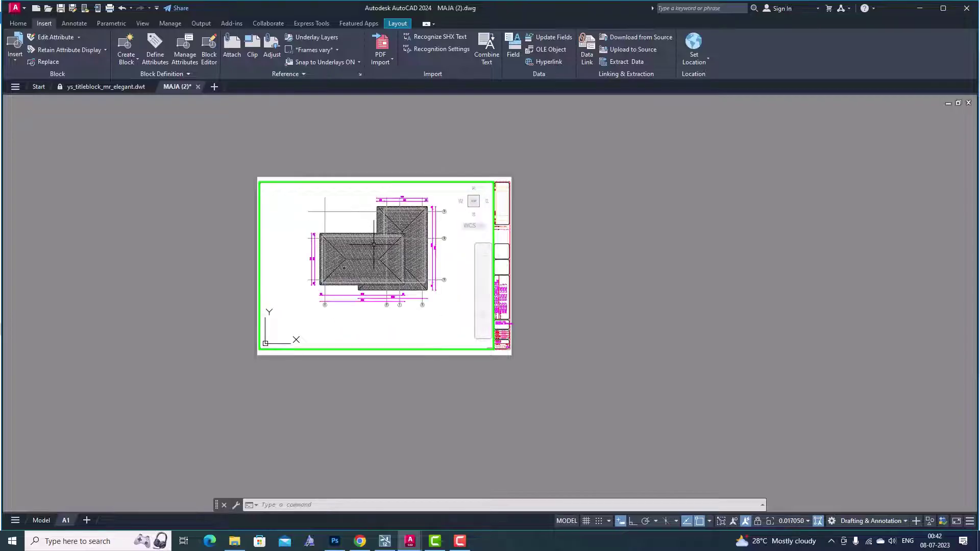
Try viewport scales 1:1 and 1:5, then set the roof-plan viewport to 1:50.
{"action": "left_click", "coordinate": [798, 522]}
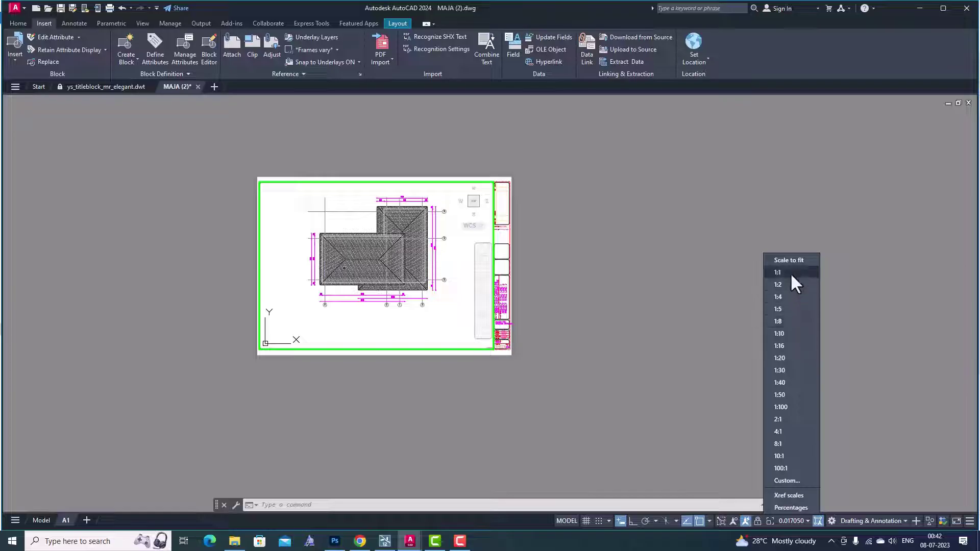
{"action": "left_click", "coordinate": [790, 273]}
{"action": "left_click", "coordinate": [798, 520]}
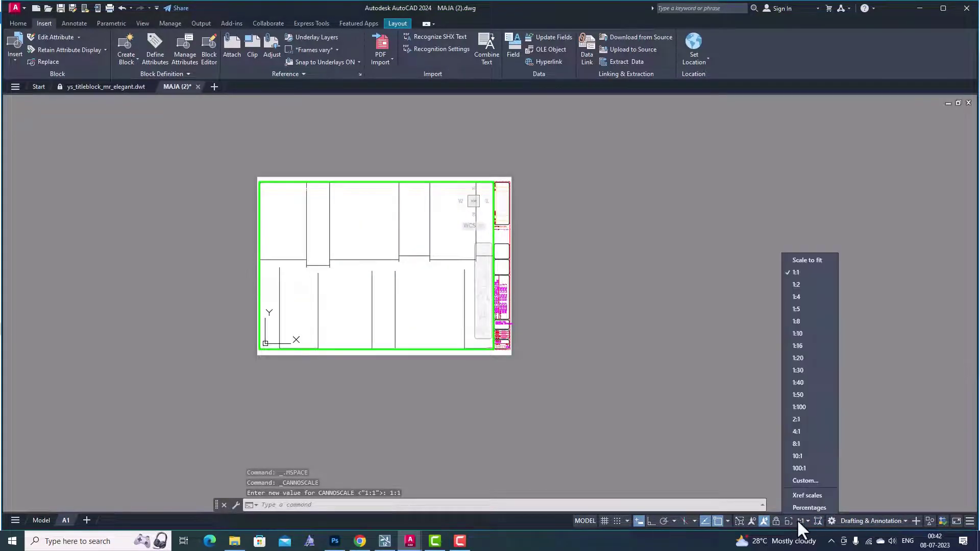
{"action": "left_click", "coordinate": [800, 310]}
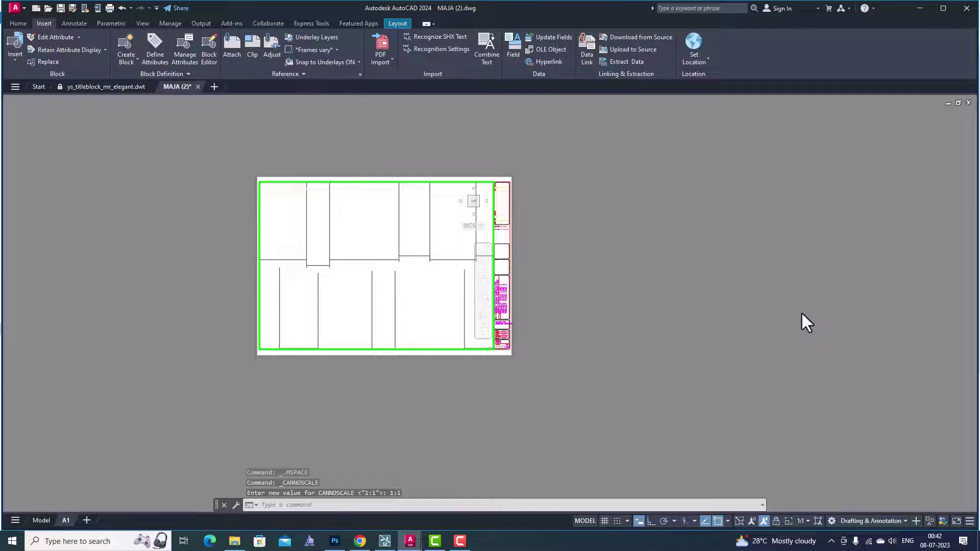
{"action": "left_click", "coordinate": [801, 520]}
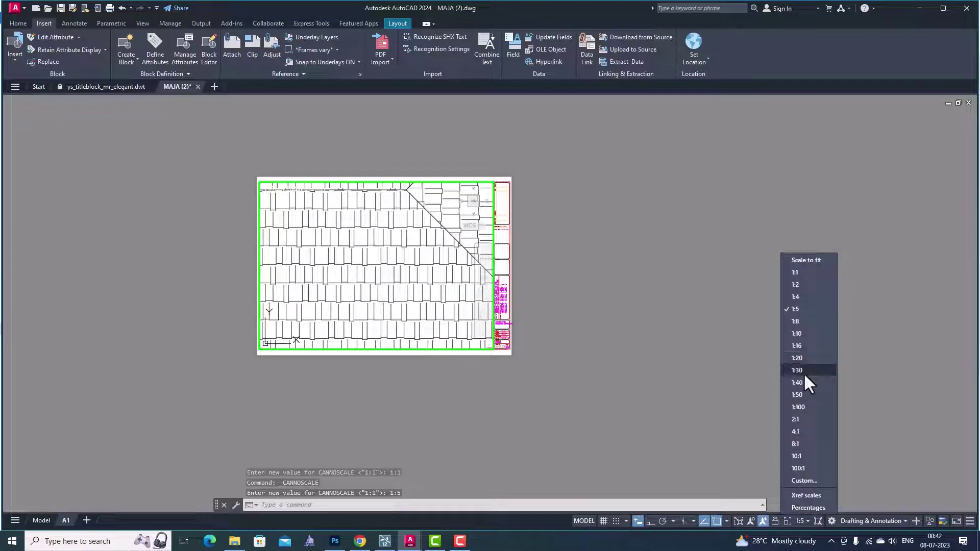
{"action": "left_click", "coordinate": [802, 396]}
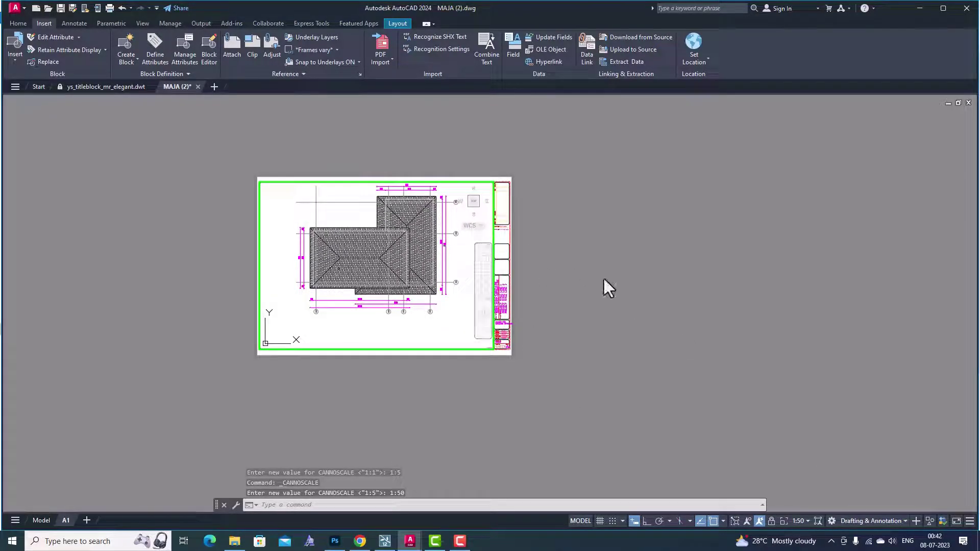
{"action": "left_click", "coordinate": [795, 520]}
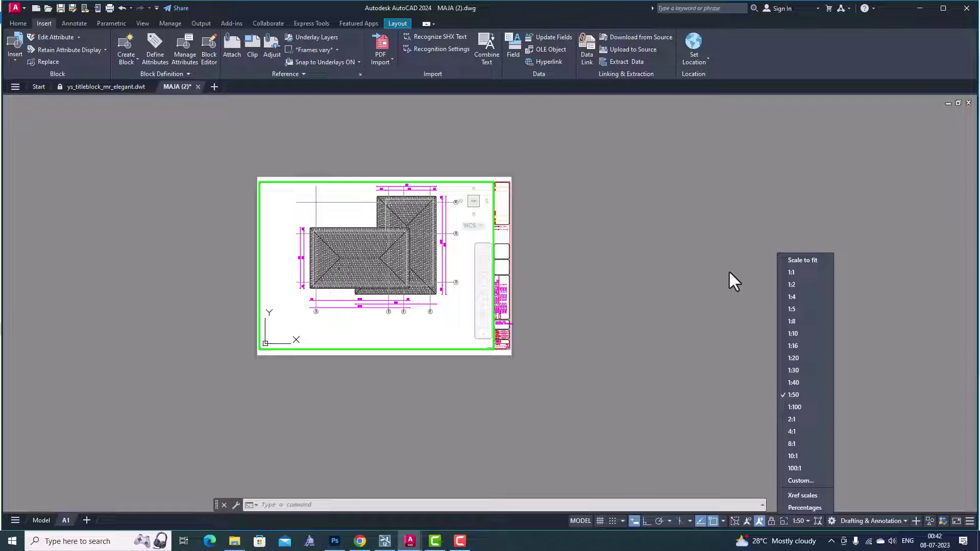
Add a custom 1:200 scale (1 paper unit = 200 drawing units) to the scale list.
{"action": "left_click", "coordinate": [799, 482]}
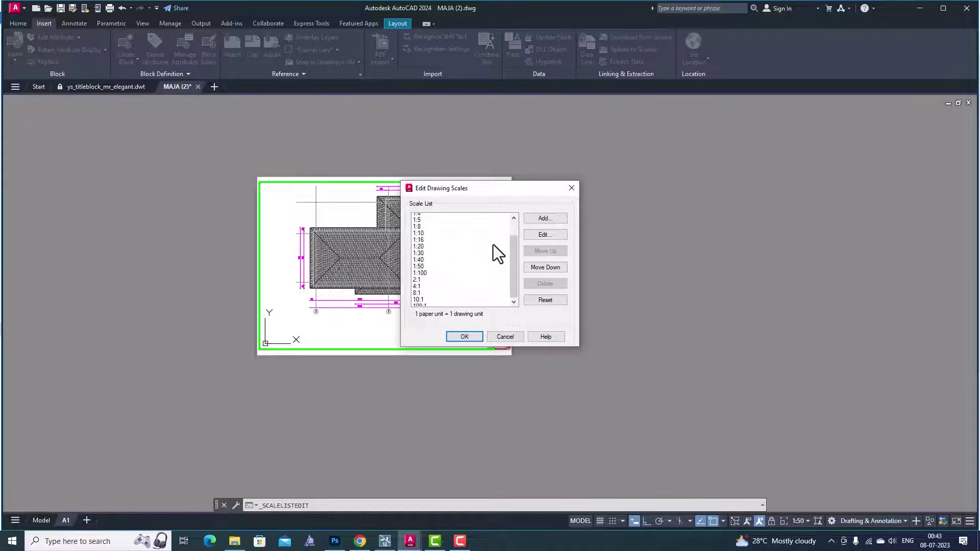
{"action": "left_click", "coordinate": [539, 221]}
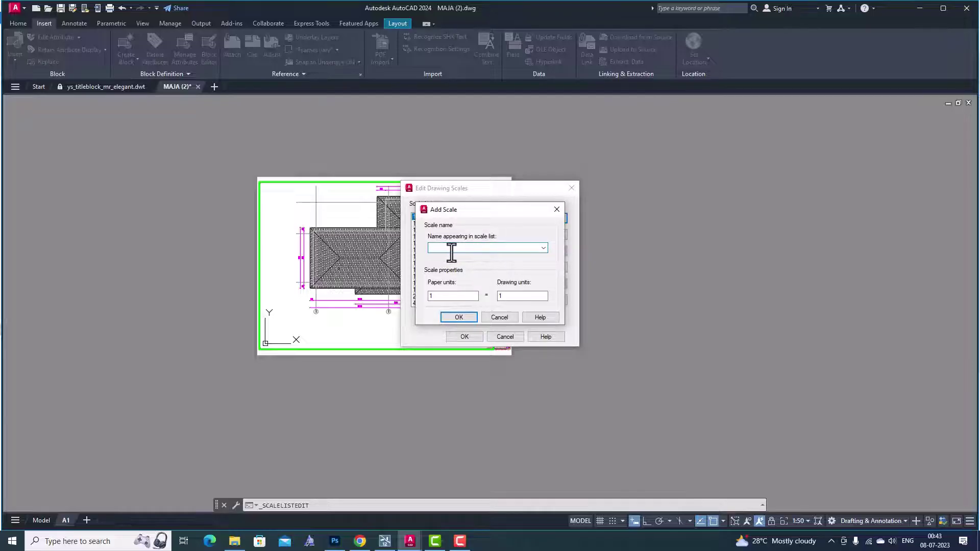
{"action": "type", "text": "1:2"}
{"action": "type", "text": "00"}
{"action": "double_click", "coordinate": [502, 296]}
{"action": "type", "text": "20"}
{"action": "left_click", "coordinate": [462, 319]}
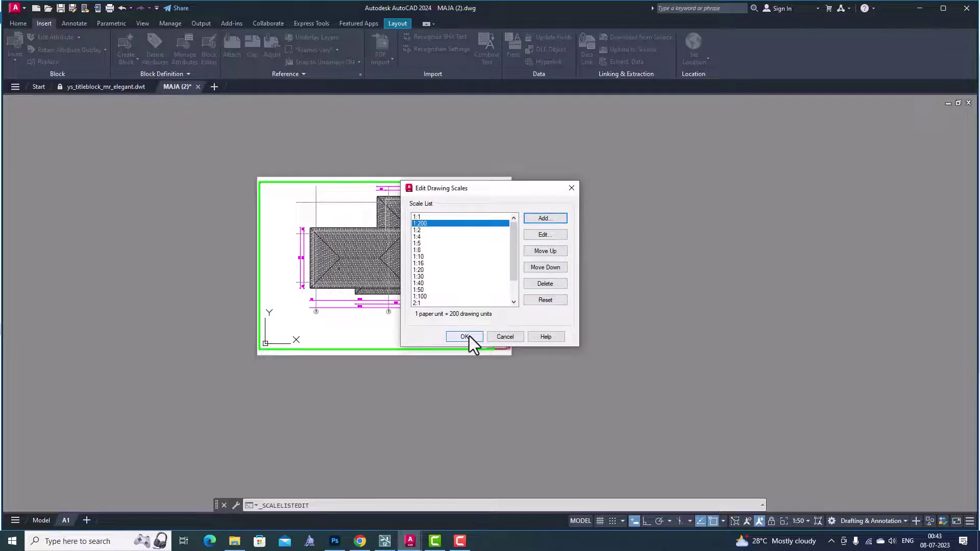
{"action": "left_click", "coordinate": [464, 337]}
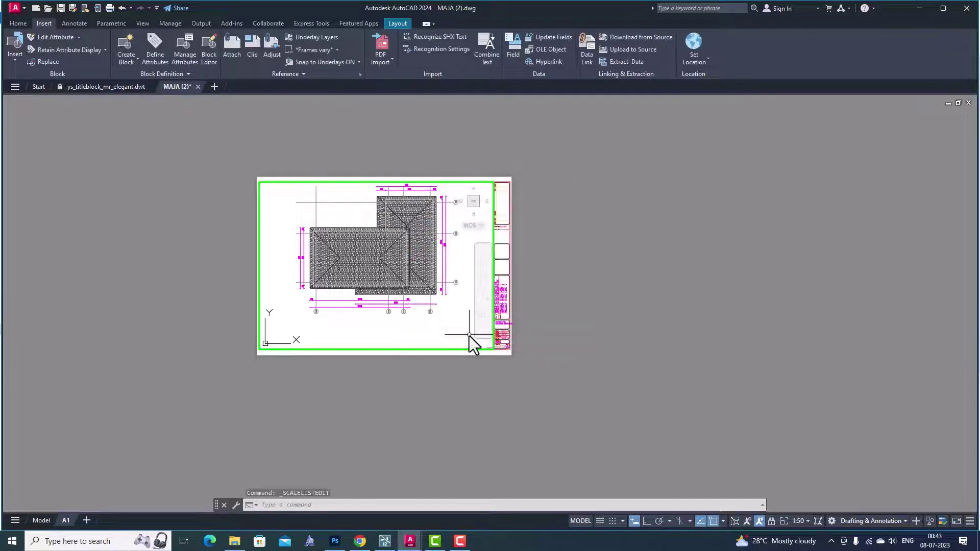
Try the roof-plan viewport at 1:200, revert it to 1:50, and return to paper space.
{"action": "double_click", "coordinate": [589, 222]}
{"action": "left_click_drag", "start_coordinate": [589, 223], "coordinate": [817, 433]}
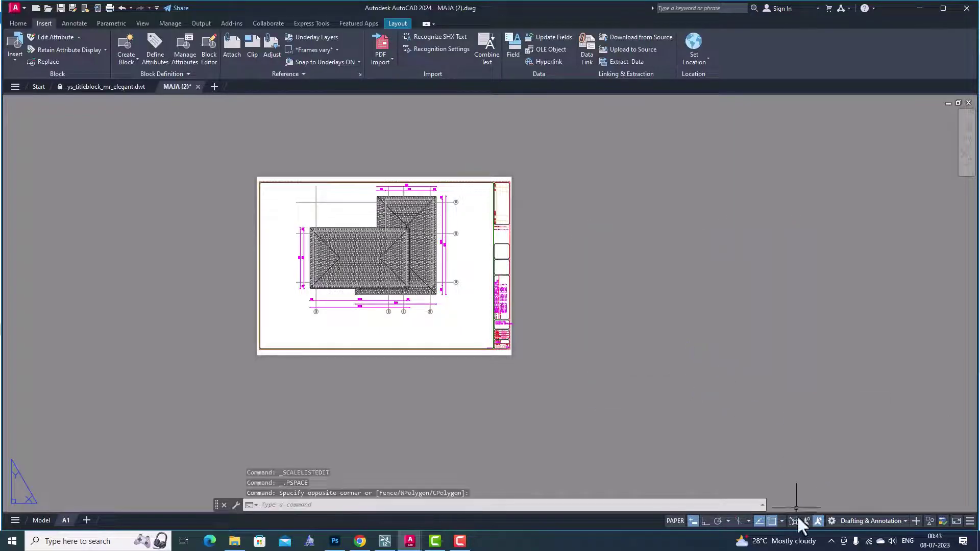
{"action": "double_click", "coordinate": [478, 286]}
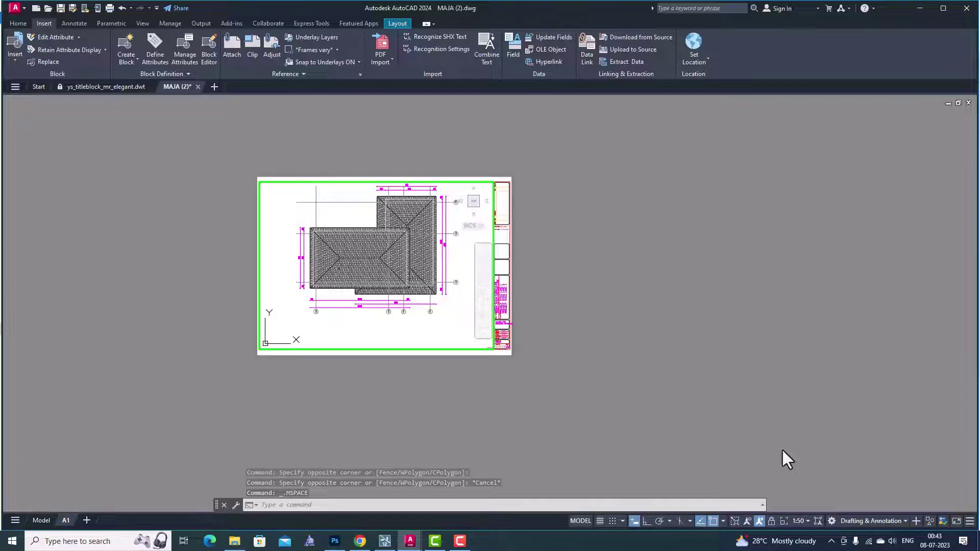
{"action": "left_click", "coordinate": [798, 521]}
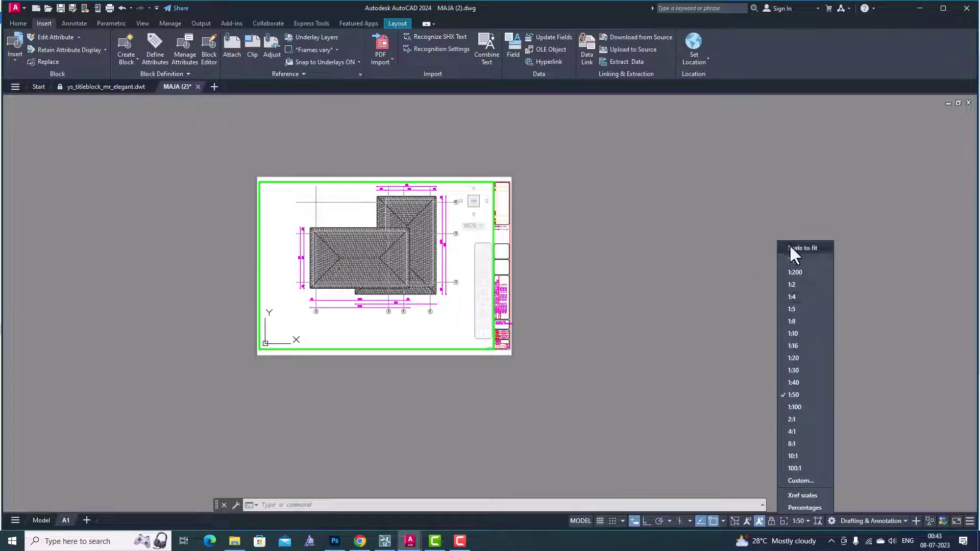
{"action": "left_click", "coordinate": [794, 271]}
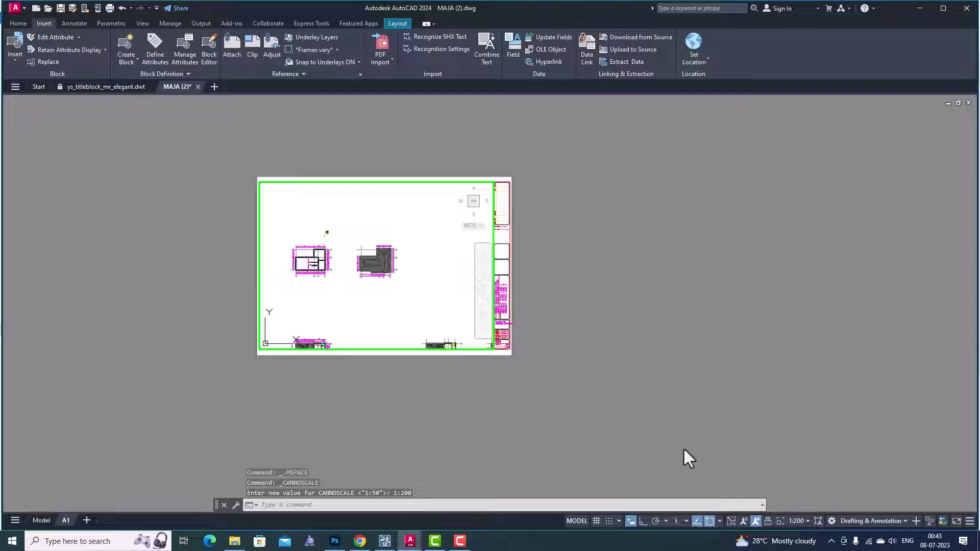
{"action": "left_click", "coordinate": [805, 521]}
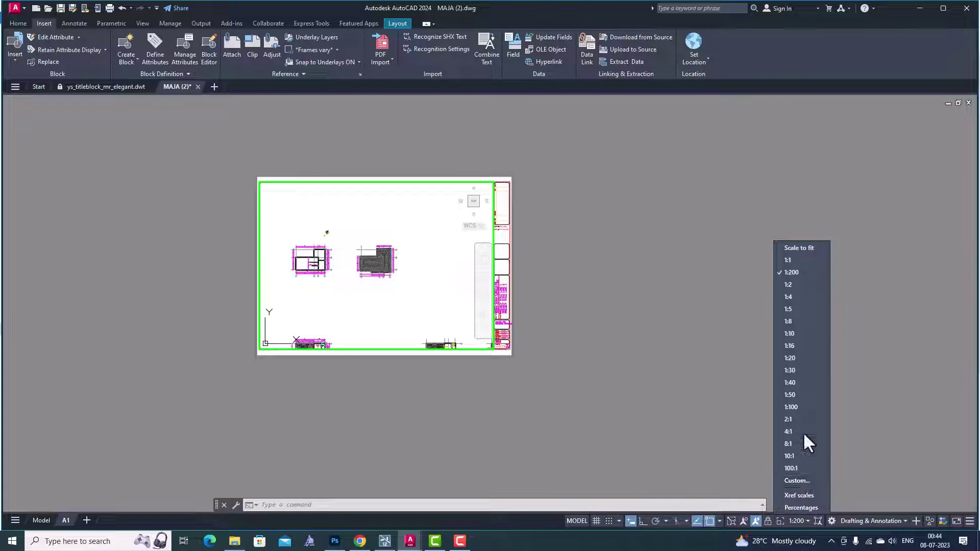
{"action": "left_click", "coordinate": [796, 391]}
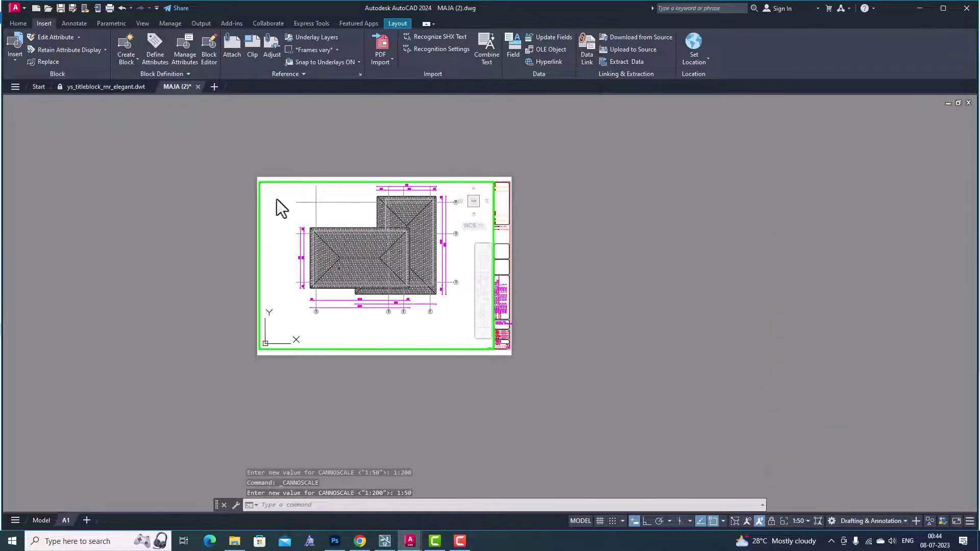
{"action": "double_click", "coordinate": [650, 349]}
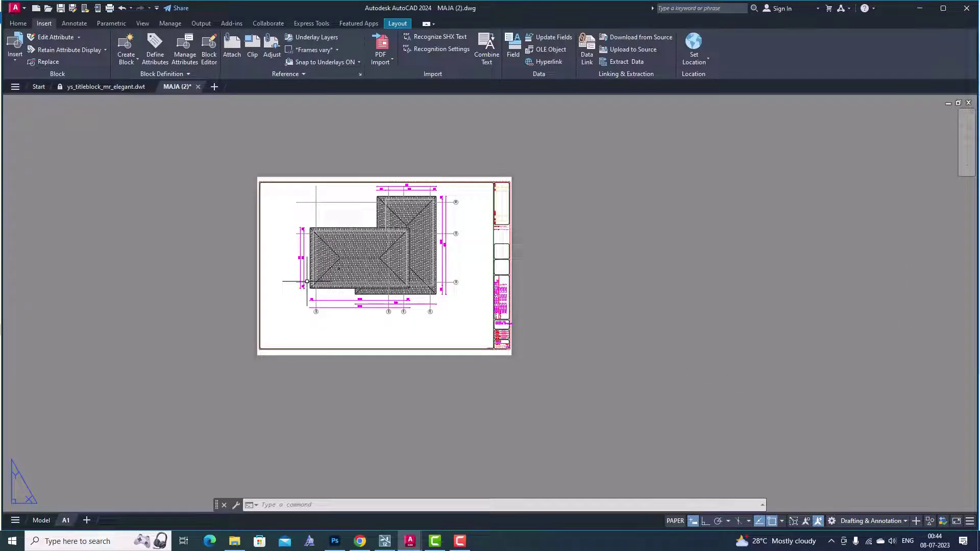
Start a single-sheet plot of A1 using <Previous plot> settings with AutoCAD PDF (General Documentation).
{"action": "key", "text": "ctrl+p"}
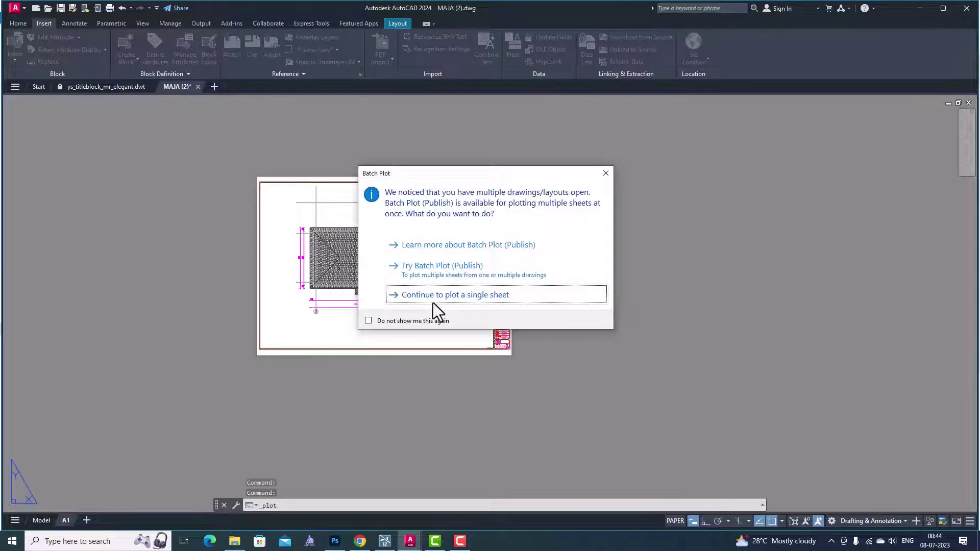
{"action": "left_click", "coordinate": [440, 300]}
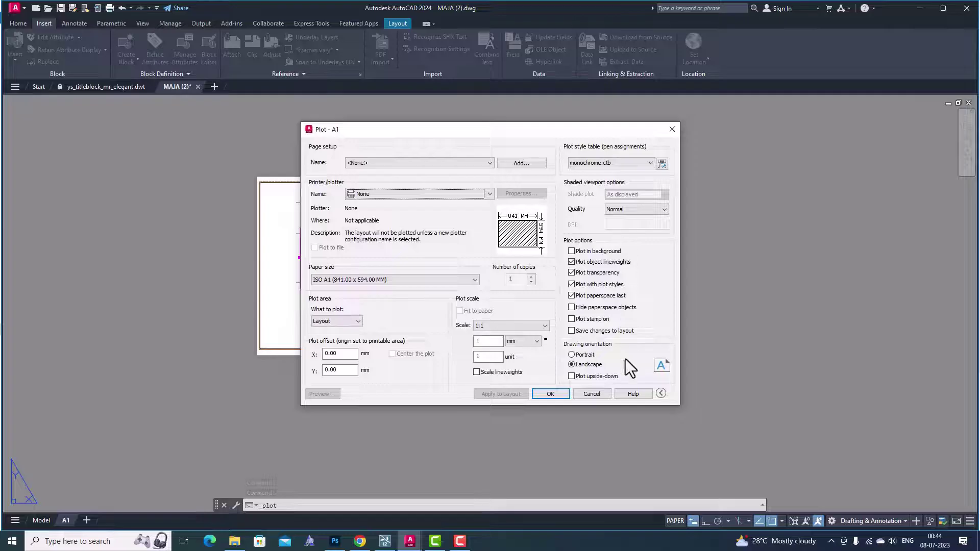
{"action": "left_click", "coordinate": [376, 166]}
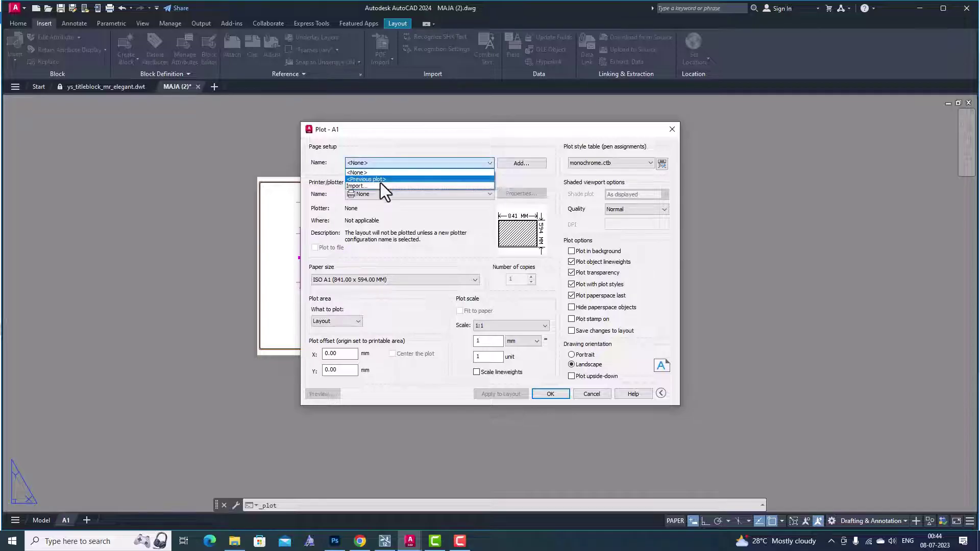
{"action": "left_click", "coordinate": [381, 181]}
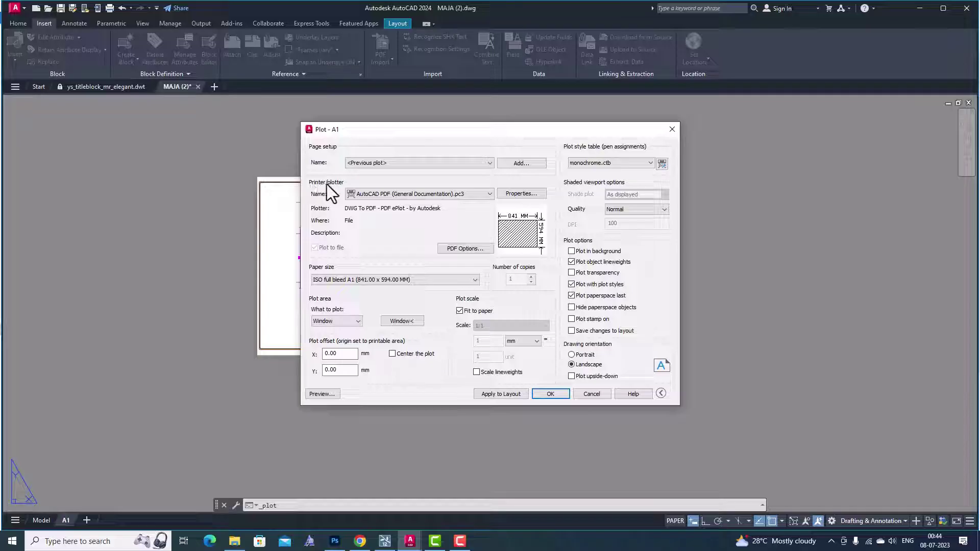
{"action": "left_click", "coordinate": [409, 194]}
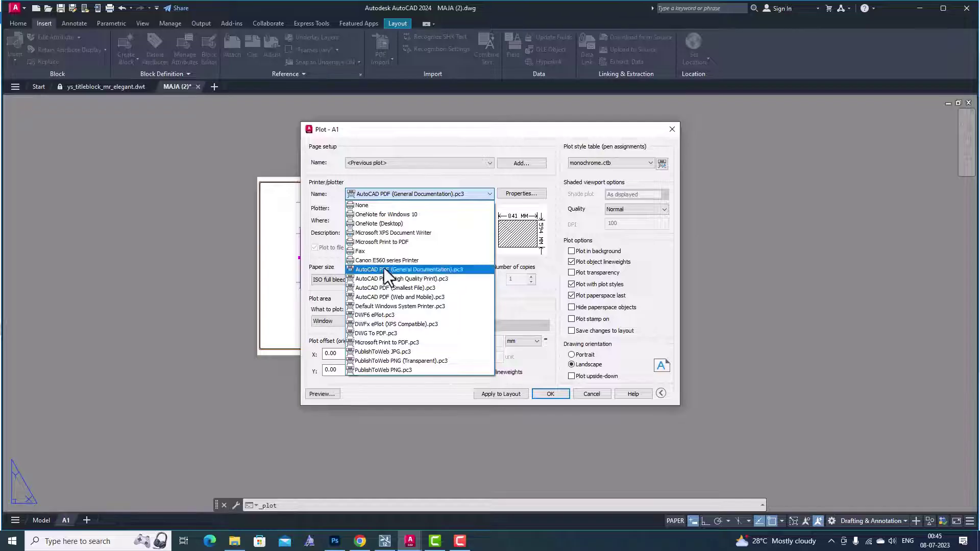
{"action": "left_click", "coordinate": [421, 195]}
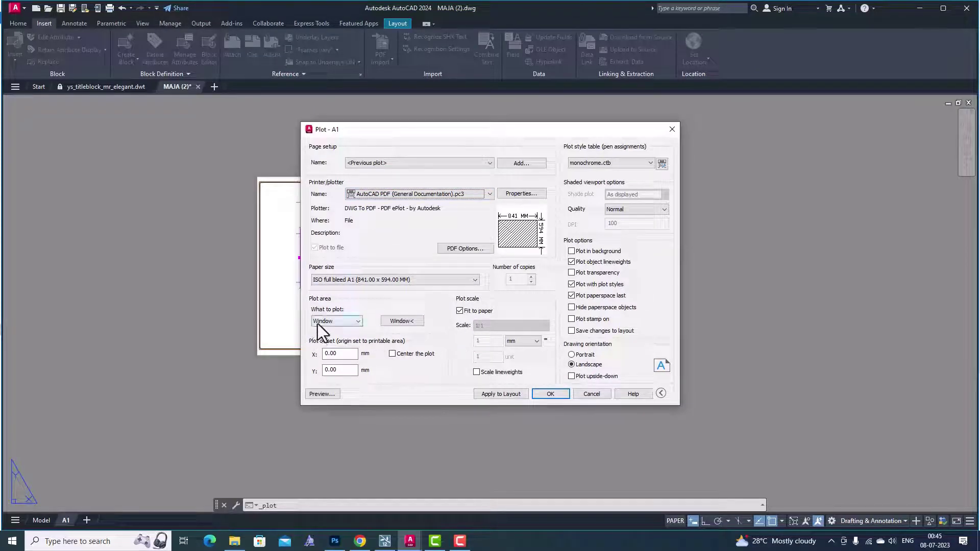
Set What to plot to Layout and preview the whole A1 sheet.
{"action": "left_click", "coordinate": [345, 323]}
{"action": "left_click", "coordinate": [341, 344]}
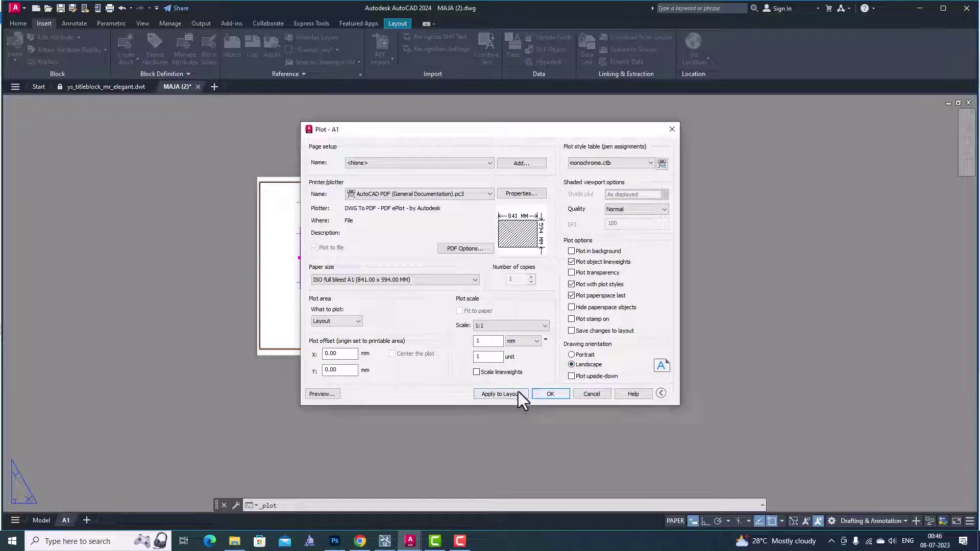
{"action": "left_click", "coordinate": [321, 394]}
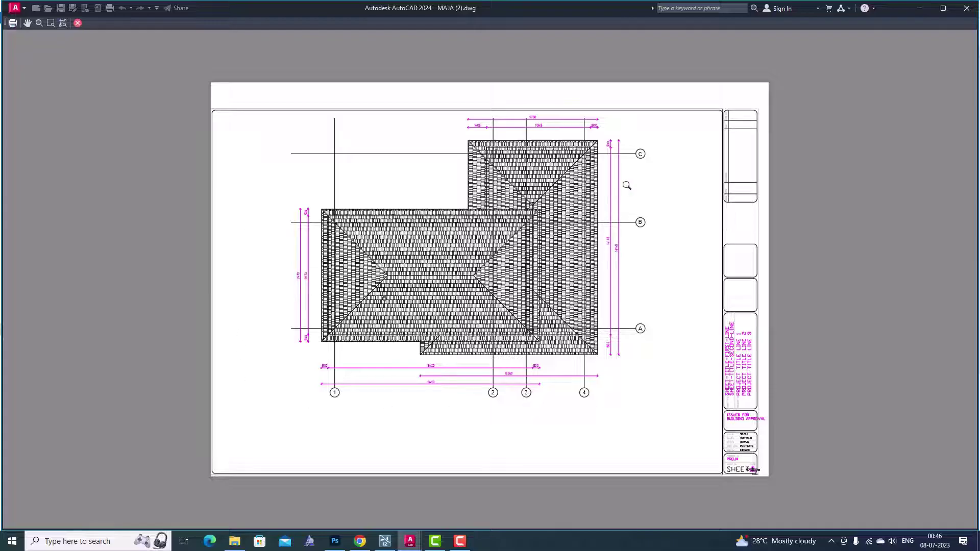
Plot the previewed A1 layout from the preview and save it as MAJA (2)-A1.pdf.
{"action": "key", "text": "Escape"}
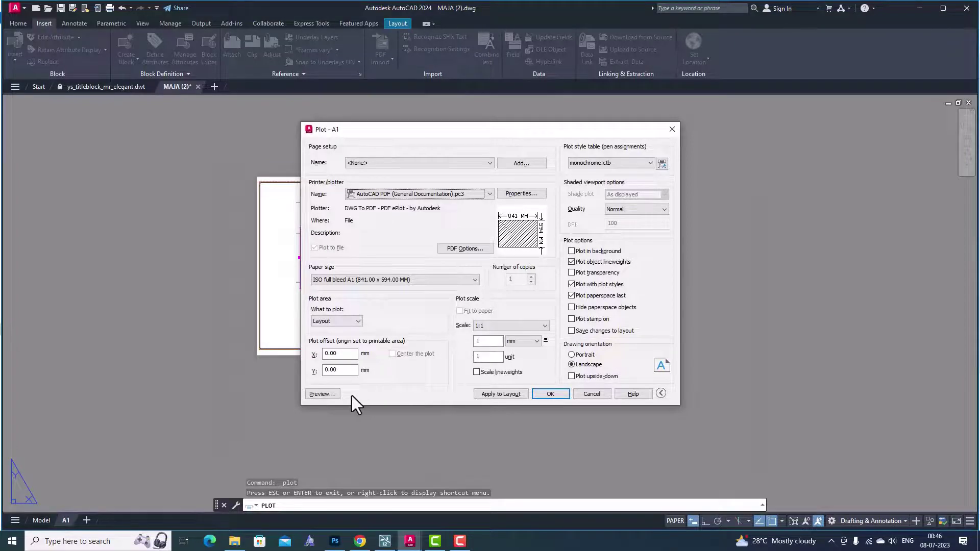
{"action": "left_click", "coordinate": [329, 398]}
{"action": "right_click", "coordinate": [445, 284]}
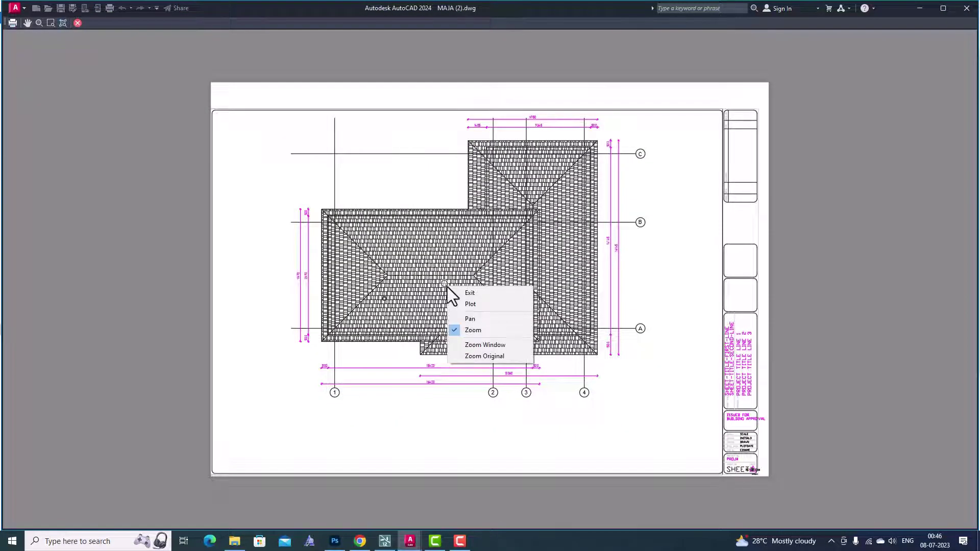
{"action": "left_click", "coordinate": [479, 305]}
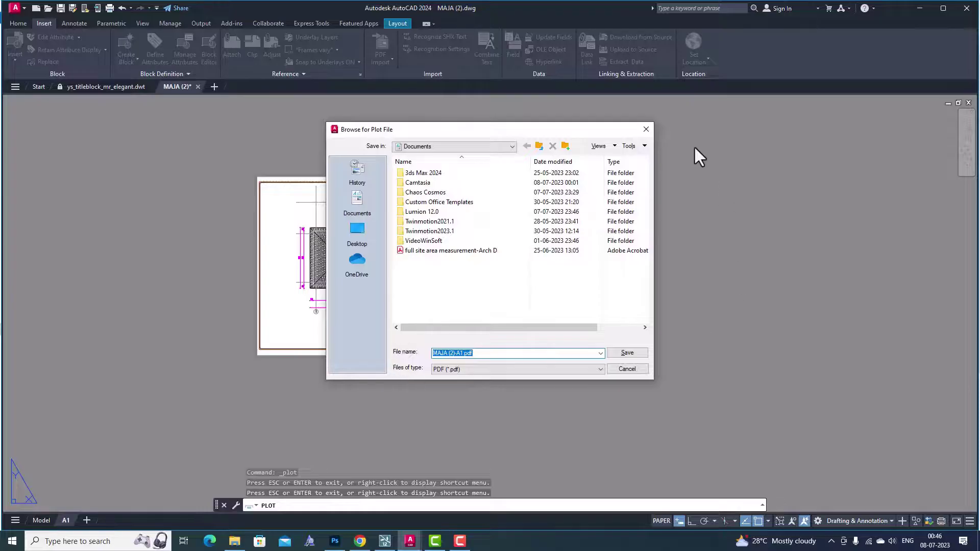
{"action": "left_click", "coordinate": [646, 130]}
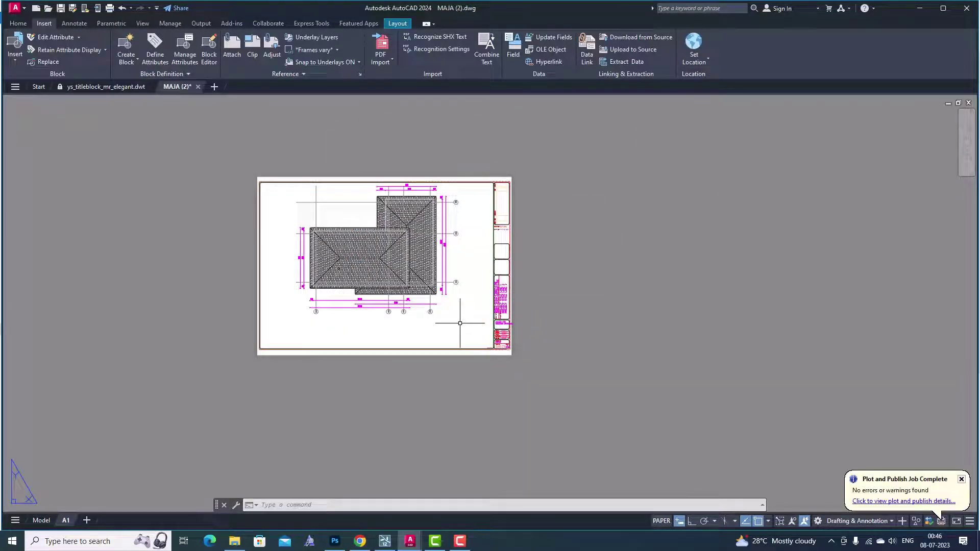
Start a new single-sheet A1 plot with the <Previous plot> page setup.
{"action": "key", "text": "ctrl+p"}
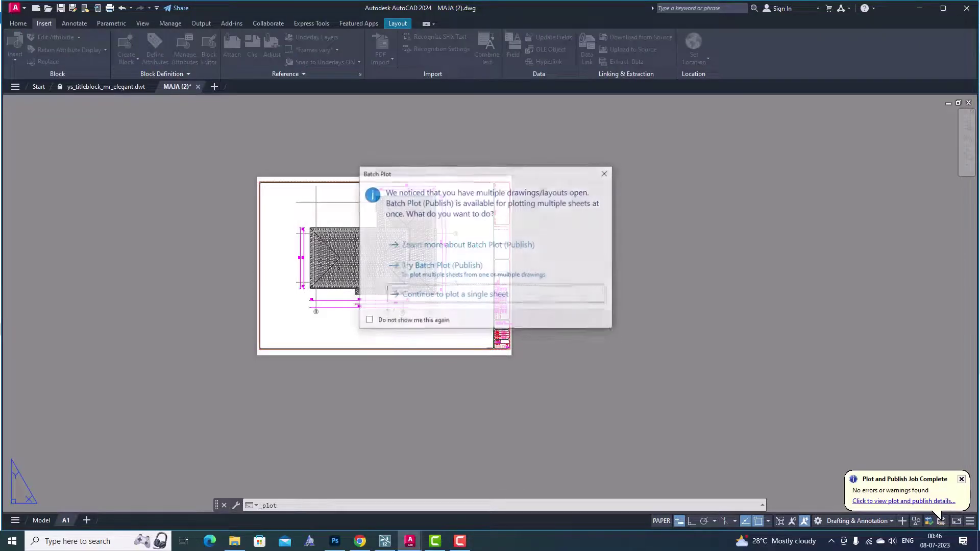
{"action": "left_click", "coordinate": [449, 299]}
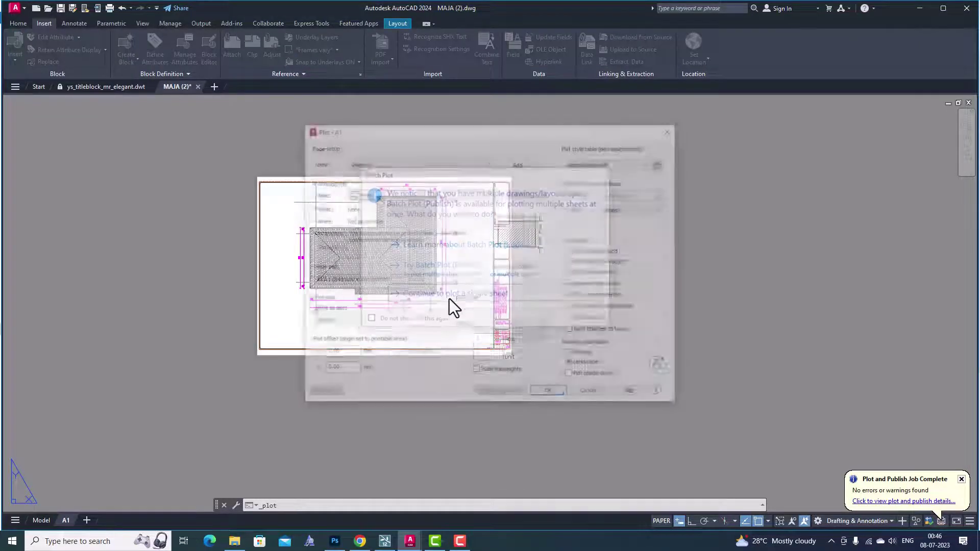
{"action": "left_click", "coordinate": [387, 162]}
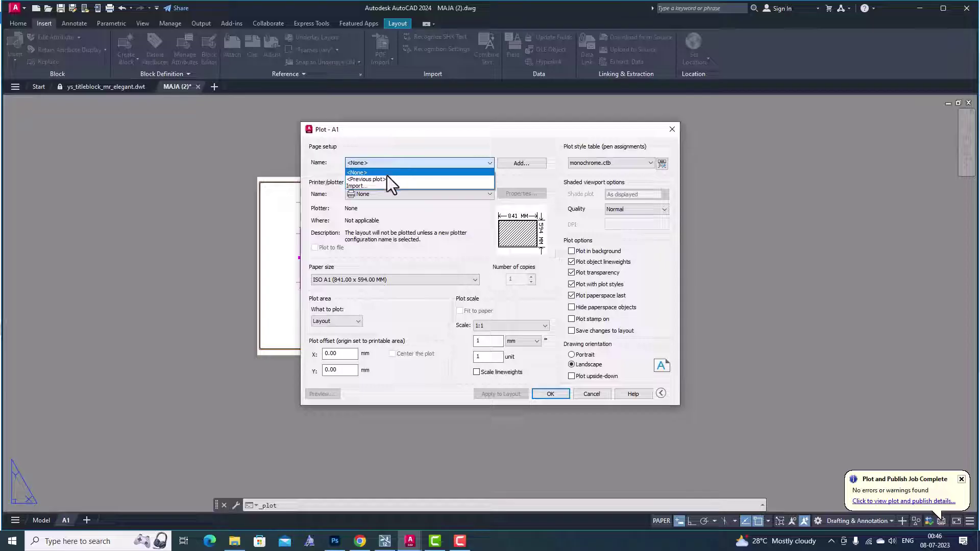
{"action": "left_click", "coordinate": [387, 176]}
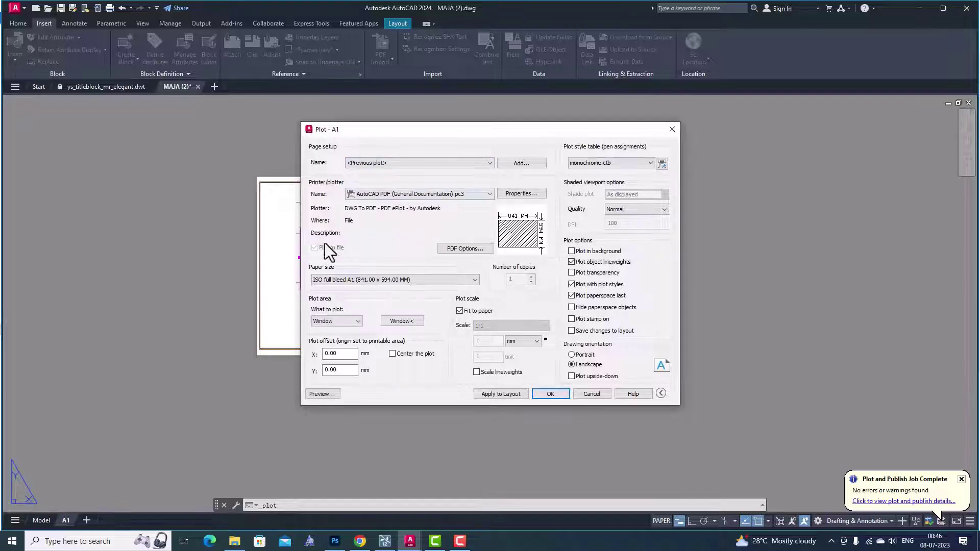
Preview the plot, then switch What to plot to Layout and preview again.
{"action": "left_click", "coordinate": [326, 397]}
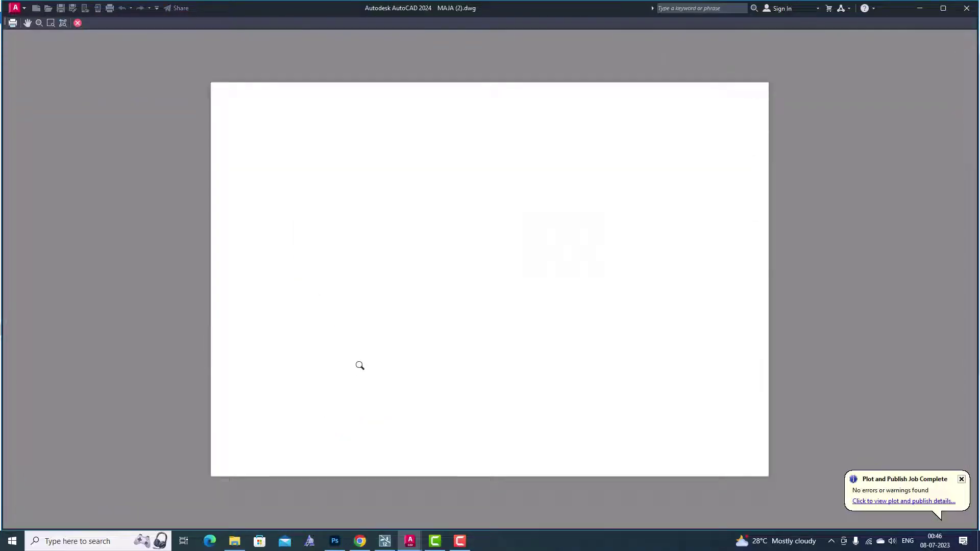
{"action": "key", "text": "Escape"}
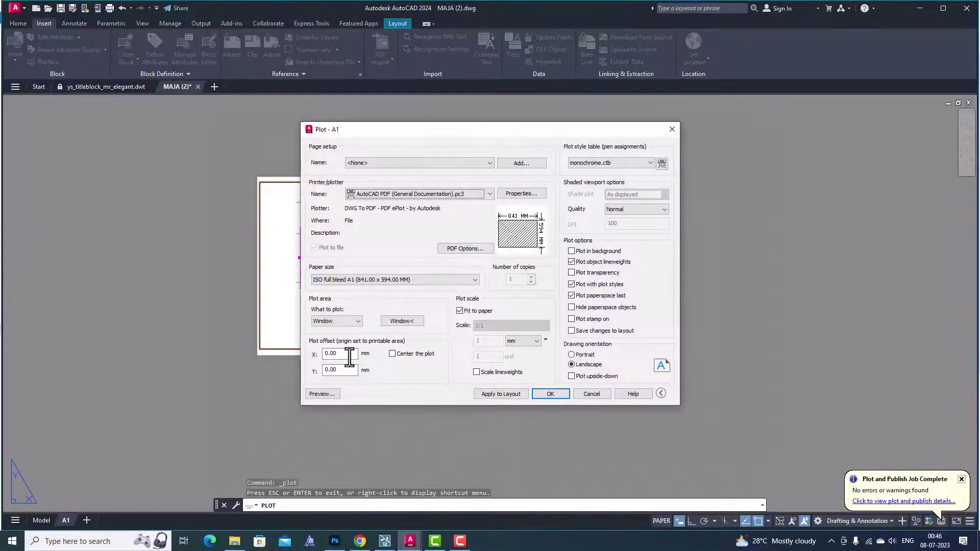
{"action": "left_click", "coordinate": [340, 321]}
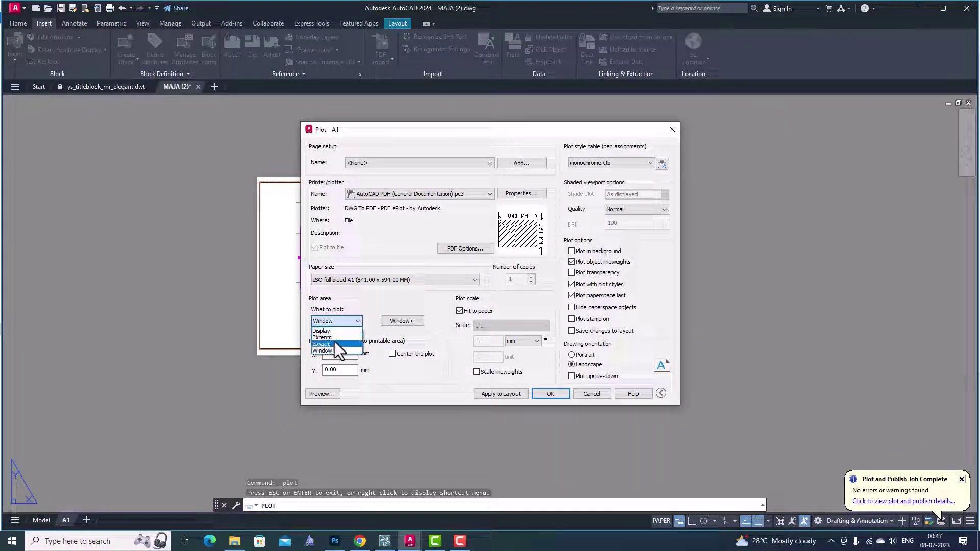
{"action": "left_click", "coordinate": [335, 334]}
{"action": "left_click", "coordinate": [322, 394]}
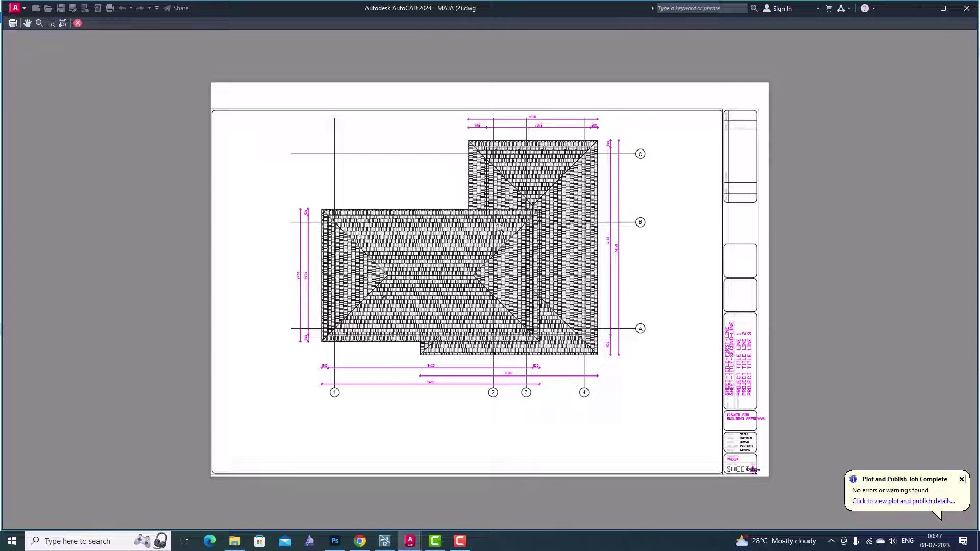
Exit the full-screen preview back to the Plot - A1 settings.
{"action": "key", "text": "Escape"}
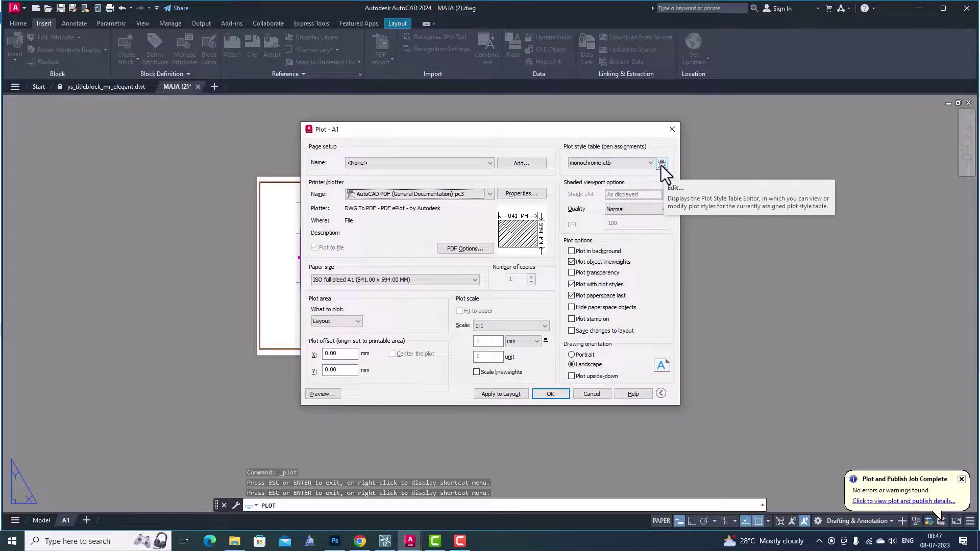
Edit monochrome.ctb so Color 6 plots Black, save it, and preview the sheet.
{"action": "left_click", "coordinate": [662, 163]}
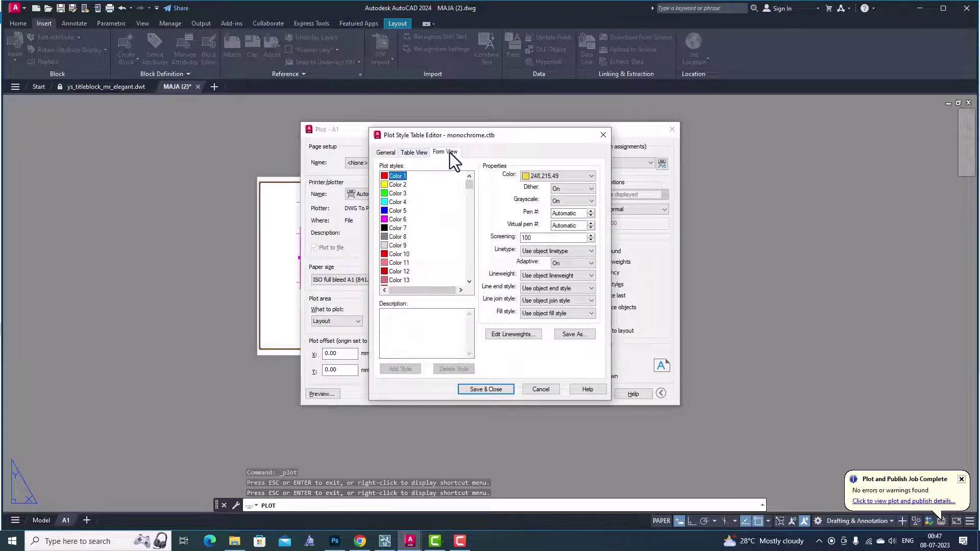
{"action": "left_click", "coordinate": [392, 219]}
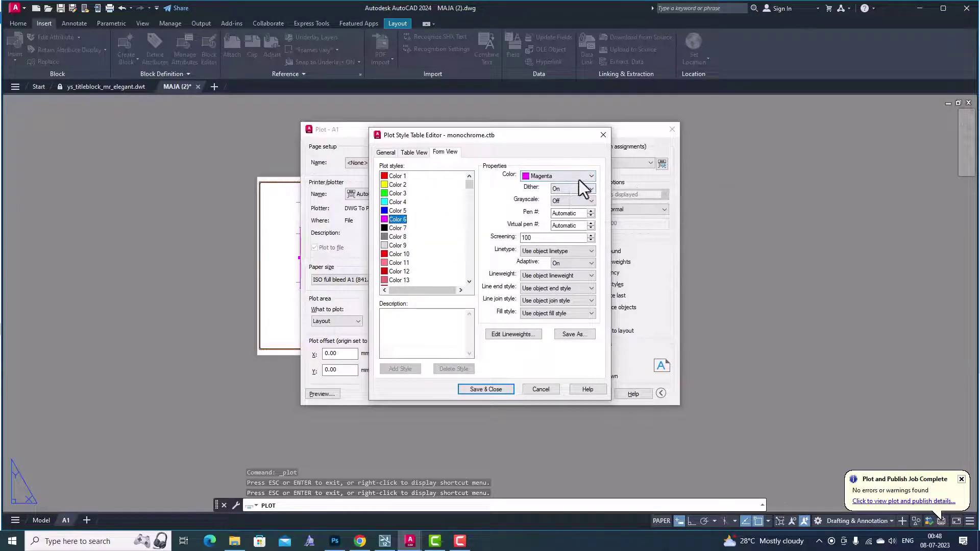
{"action": "left_click_drag", "start_coordinate": [565, 141], "coordinate": [330, 164]}
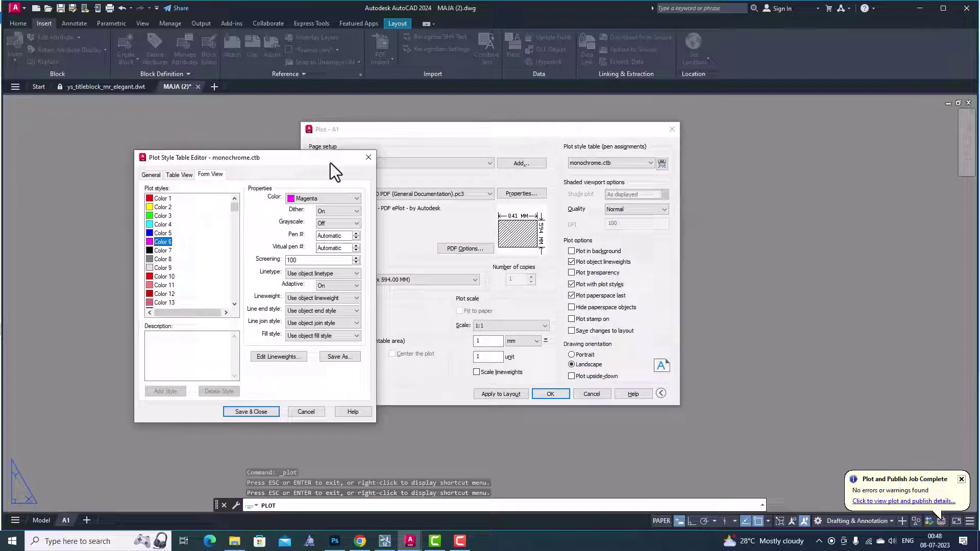
{"action": "left_click", "coordinate": [324, 198]}
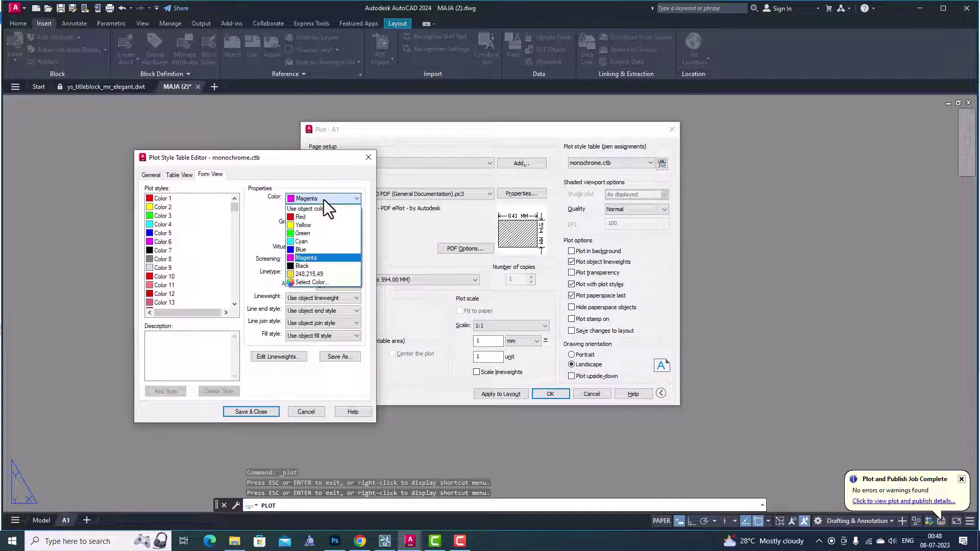
{"action": "left_click", "coordinate": [305, 269]}
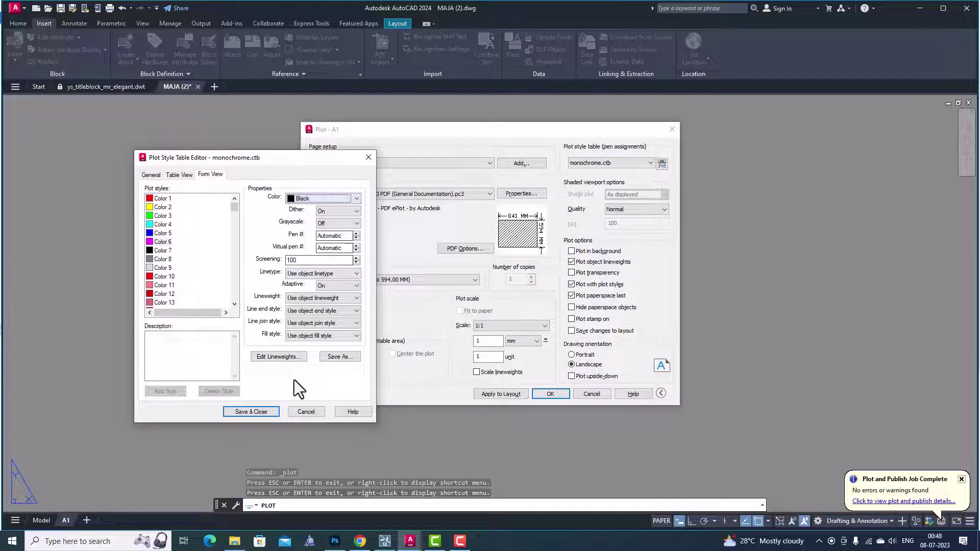
{"action": "left_click", "coordinate": [265, 412]}
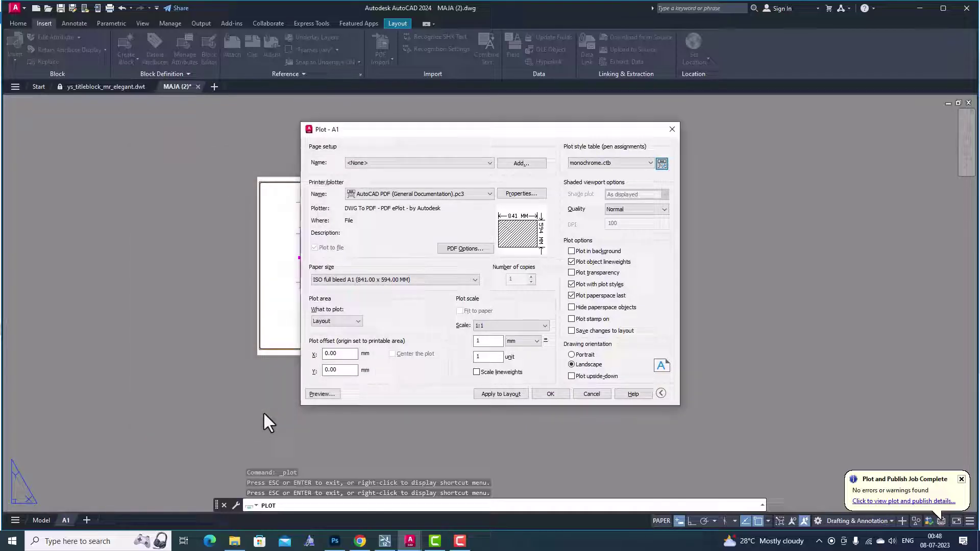
{"action": "left_click", "coordinate": [321, 394]}
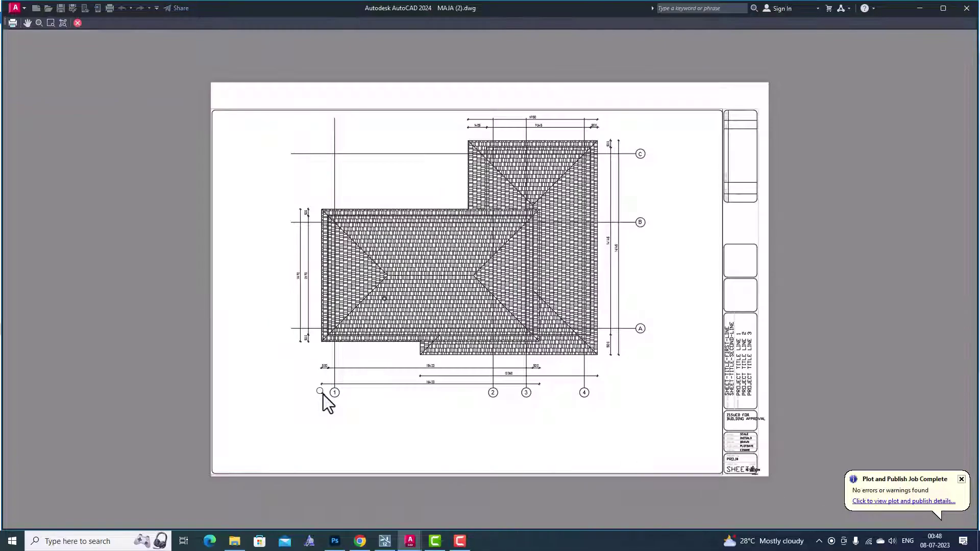
{"action": "scroll", "coordinate": [568, 138], "scroll_direction": "up", "scroll_amount": 4}
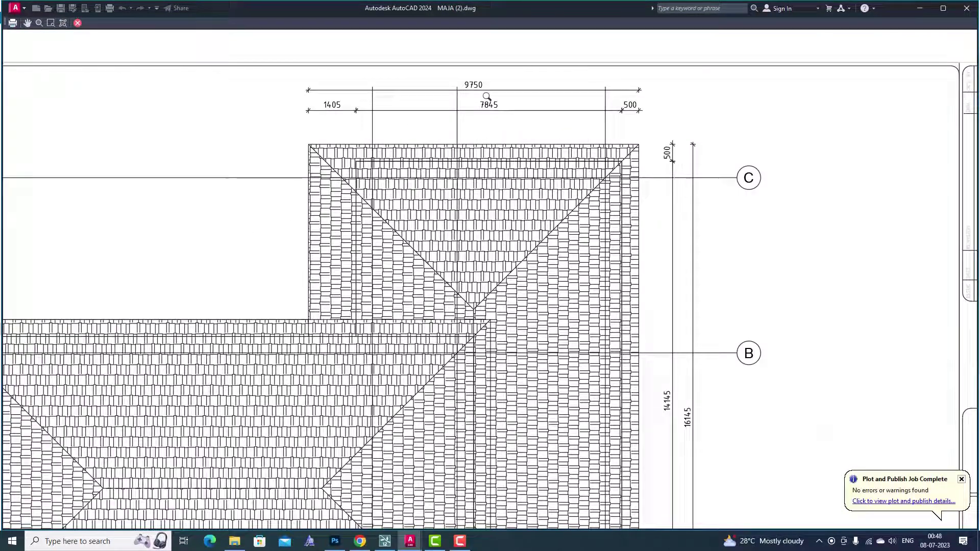
{"action": "scroll", "coordinate": [503, 96], "scroll_direction": "down", "scroll_amount": 4}
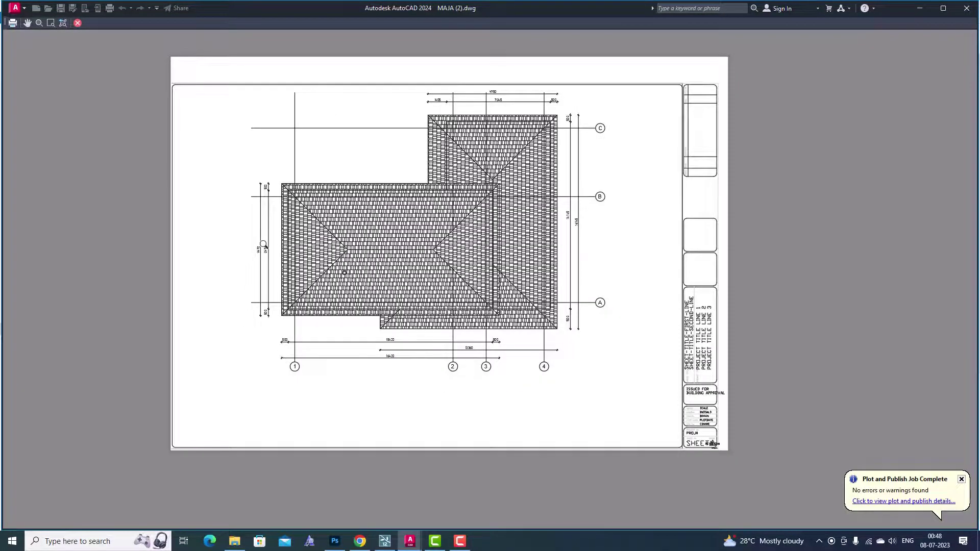
{"action": "scroll", "coordinate": [263, 249], "scroll_direction": "up", "scroll_amount": 4}
{"action": "scroll", "coordinate": [262, 305], "scroll_direction": "down", "scroll_amount": 4}
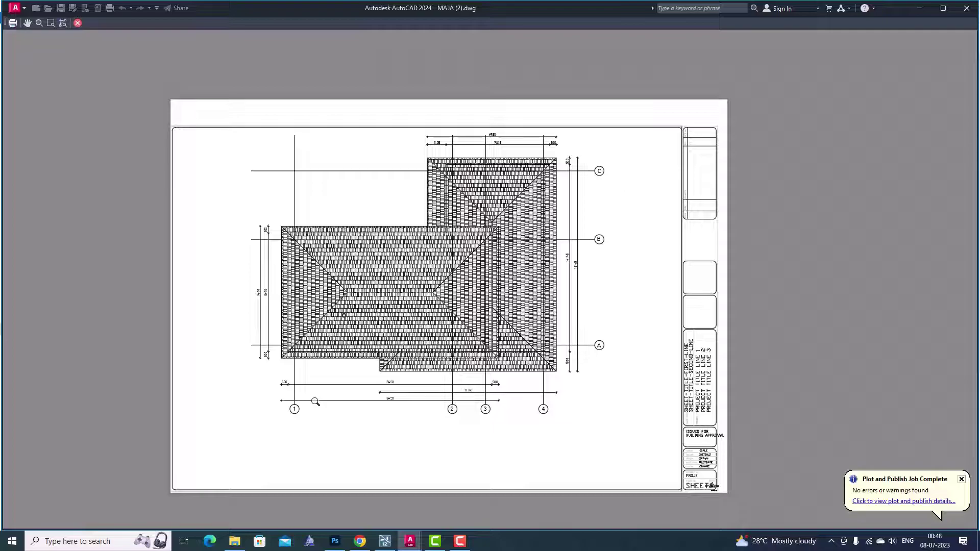
{"action": "scroll", "coordinate": [496, 300], "scroll_direction": "up", "scroll_amount": 2}
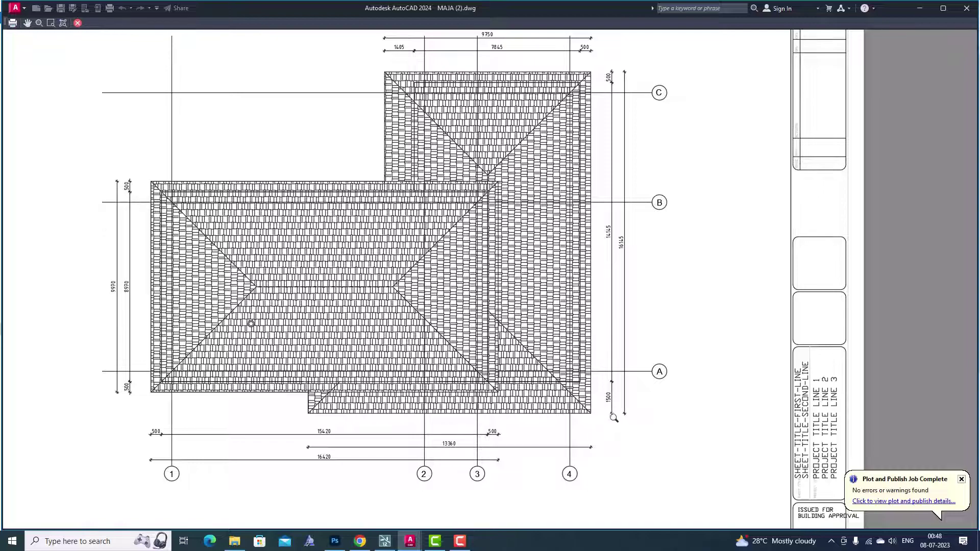
{"action": "key", "text": "Escape"}
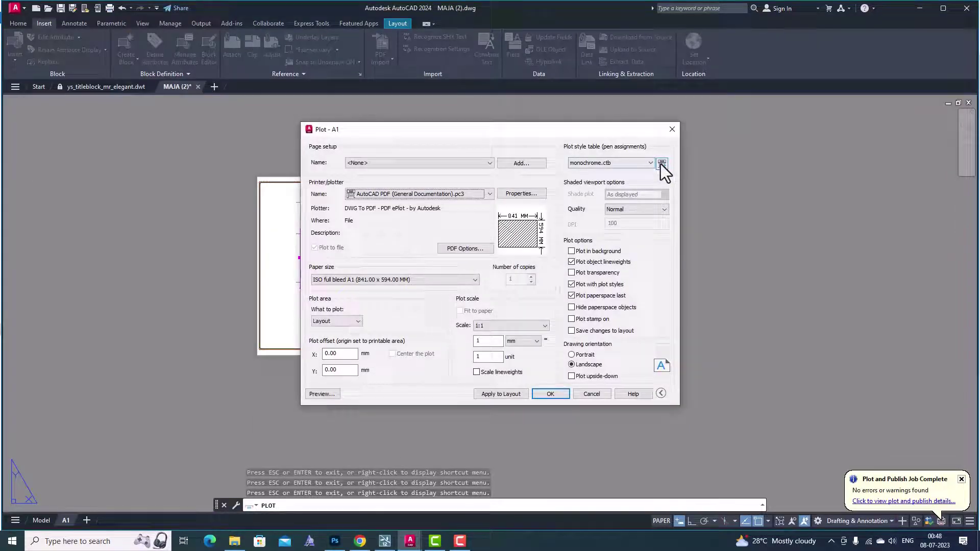
Edit monochrome.ctb so Color 7 plots Green, save it, and check the preview.
{"action": "left_click", "coordinate": [663, 166]}
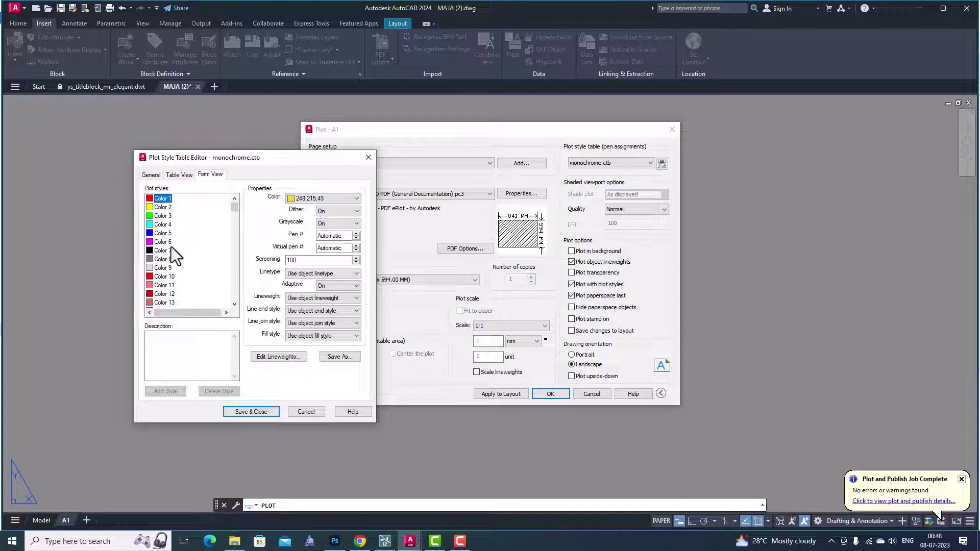
{"action": "left_click", "coordinate": [155, 250]}
{"action": "left_click", "coordinate": [332, 199]}
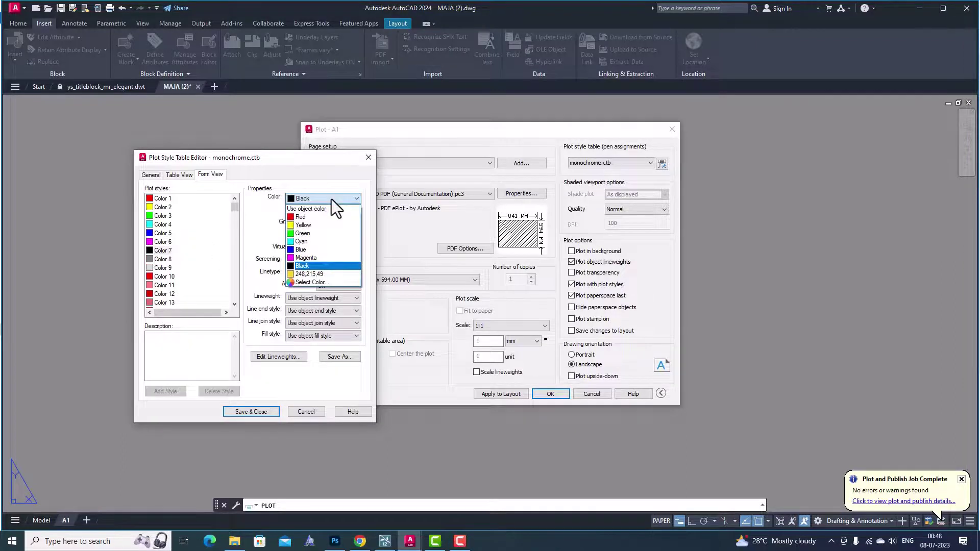
{"action": "left_click", "coordinate": [316, 234]}
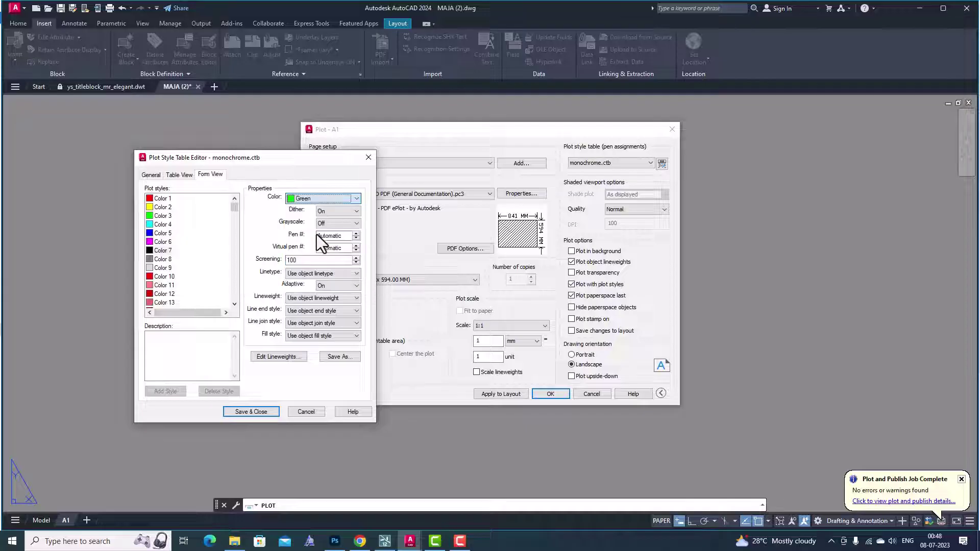
{"action": "left_click", "coordinate": [265, 415]}
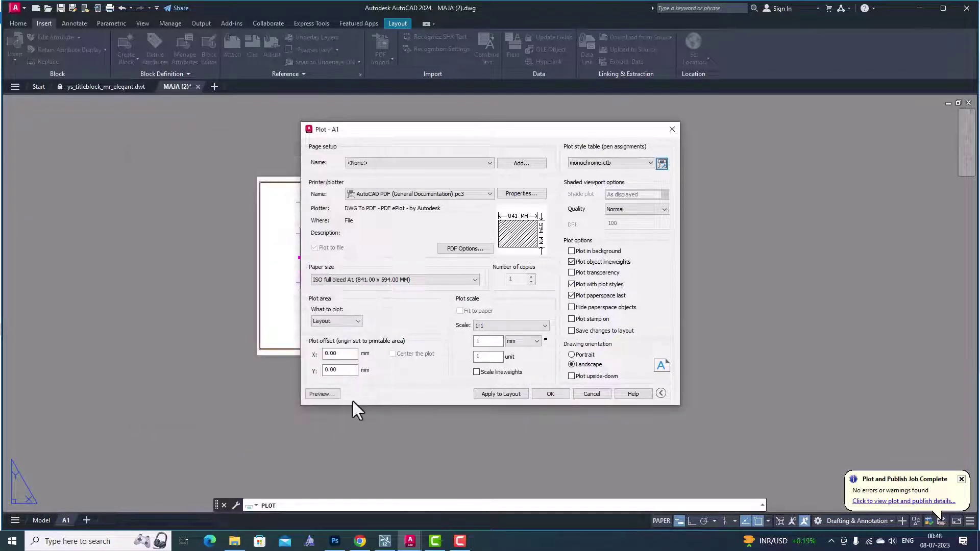
{"action": "left_click", "coordinate": [326, 396]}
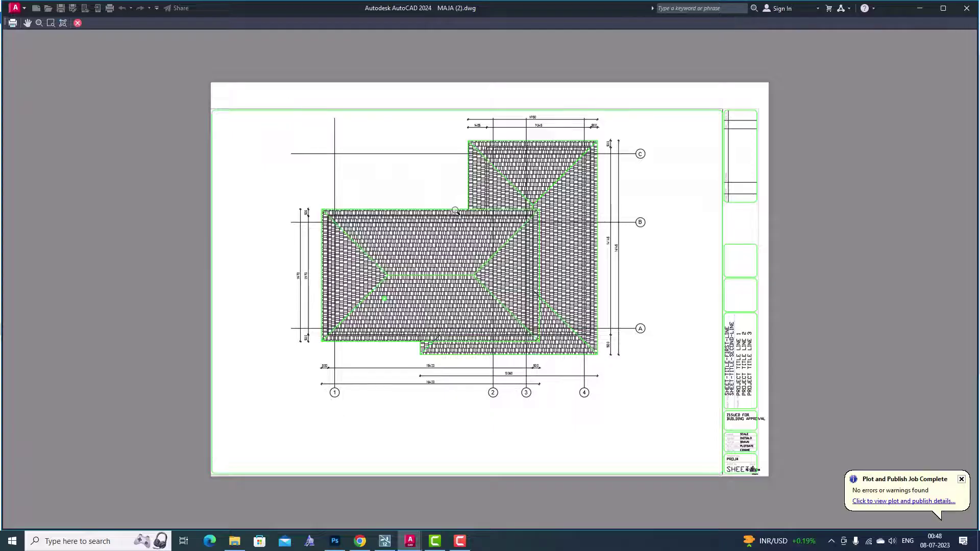
{"action": "scroll", "coordinate": [455, 211], "scroll_direction": "up", "scroll_amount": 2}
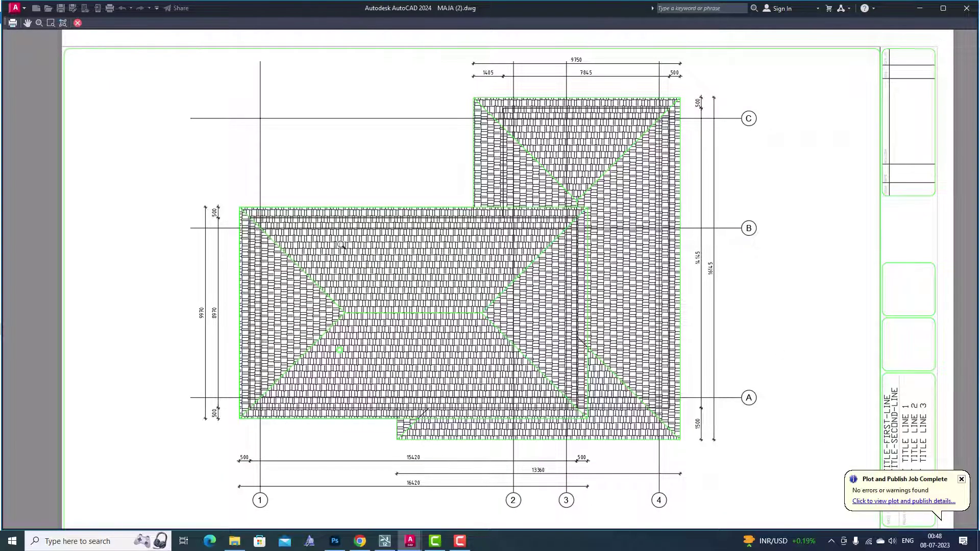
{"action": "scroll", "coordinate": [341, 245], "scroll_direction": "down", "scroll_amount": 2}
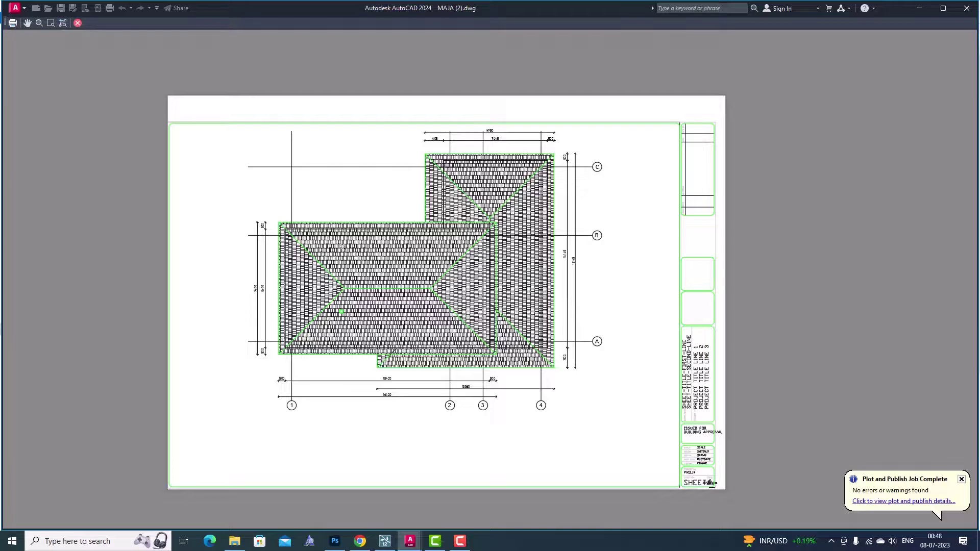
{"action": "key", "text": "Escape"}
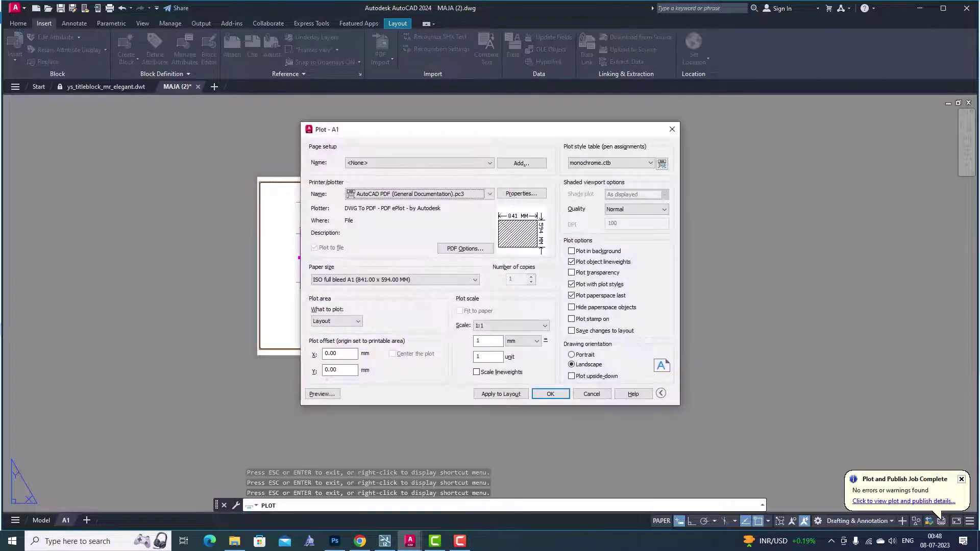
Revert Color 7 in monochrome.ctb to plot Black and save the table.
{"action": "left_click", "coordinate": [662, 163]}
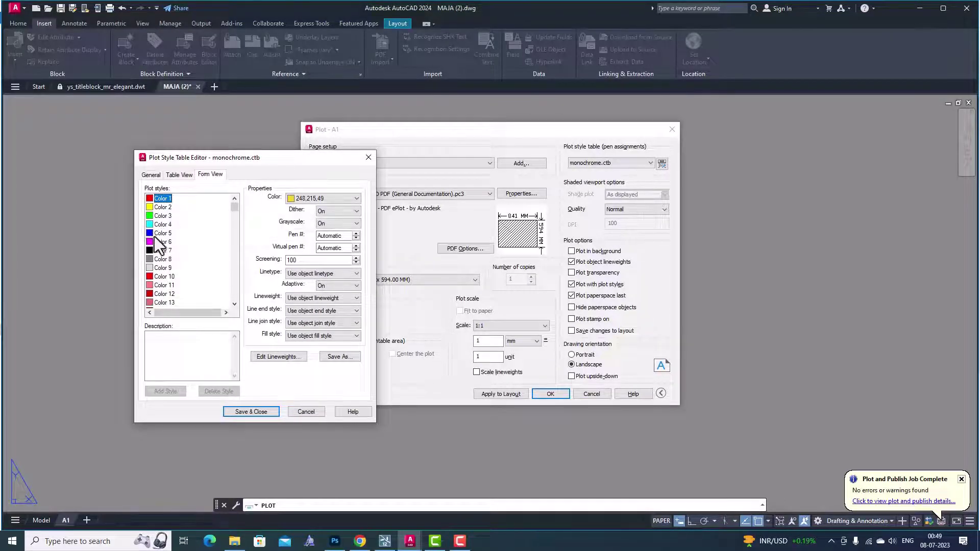
{"action": "left_click", "coordinate": [166, 250]}
{"action": "left_click", "coordinate": [300, 200]}
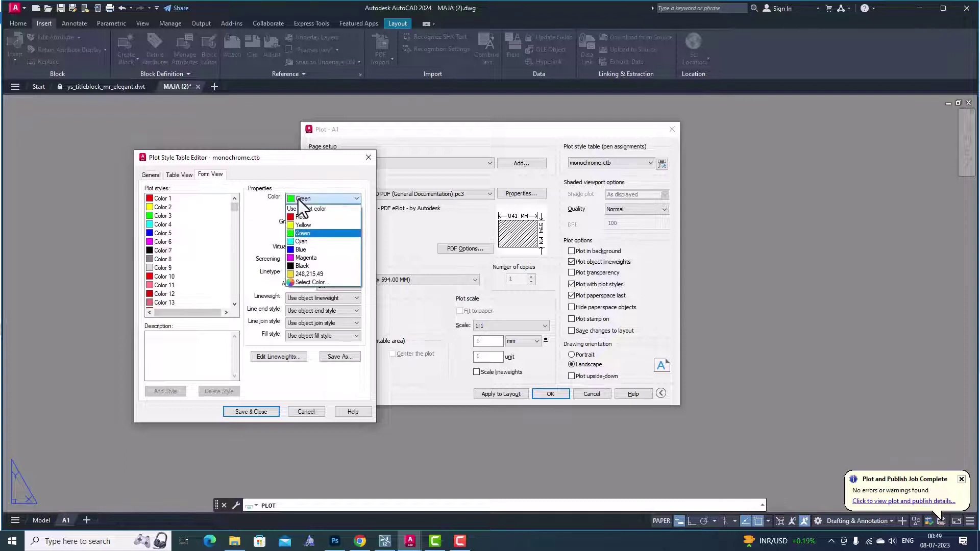
{"action": "left_click", "coordinate": [300, 266]}
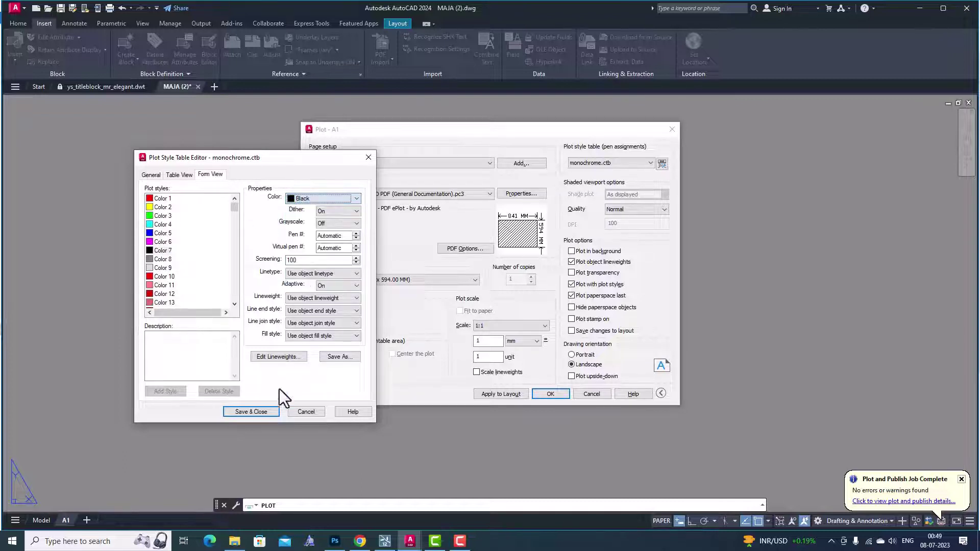
{"action": "left_click", "coordinate": [262, 412]}
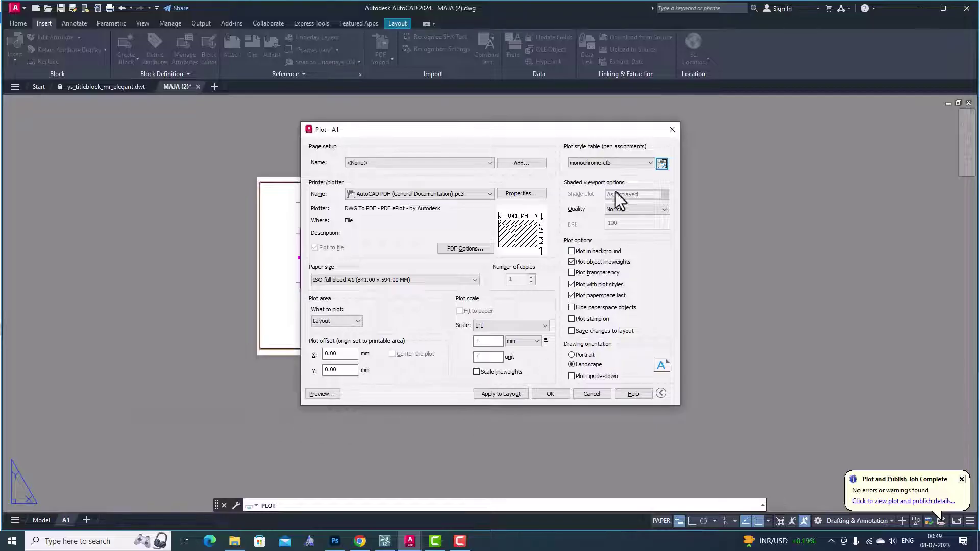
{"action": "left_click", "coordinate": [622, 167]}
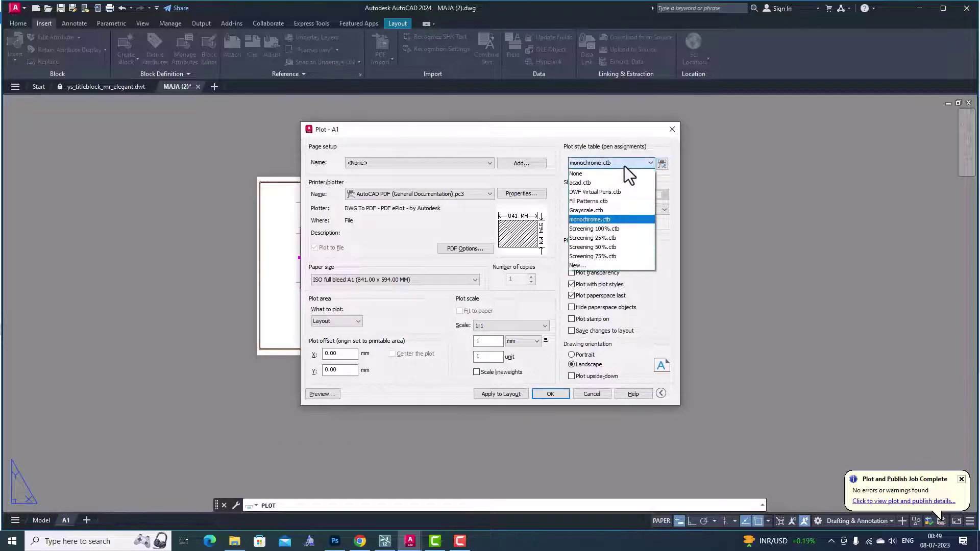
Preview the plot with no plot style table, then with acad.ctb.
{"action": "left_click", "coordinate": [583, 172]}
{"action": "left_click", "coordinate": [318, 393]}
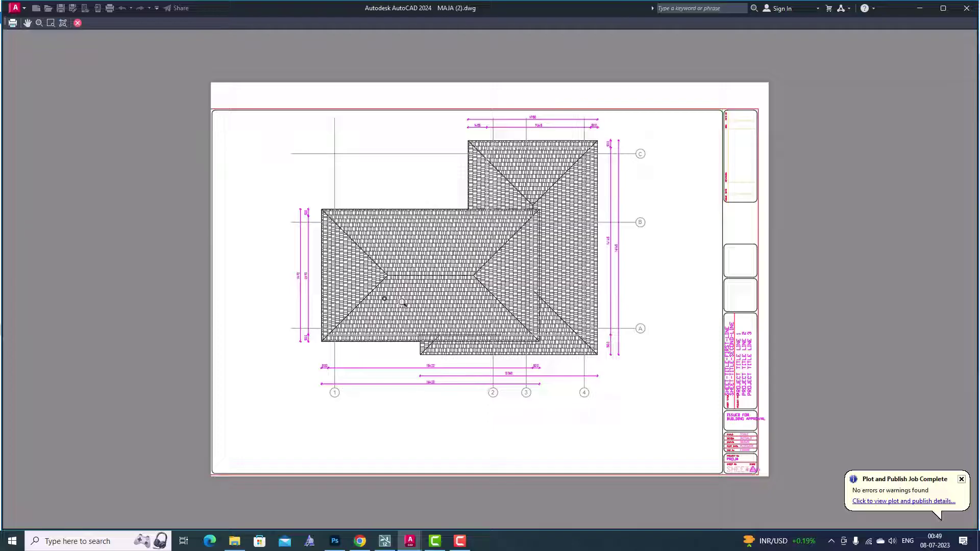
{"action": "key", "text": "Escape"}
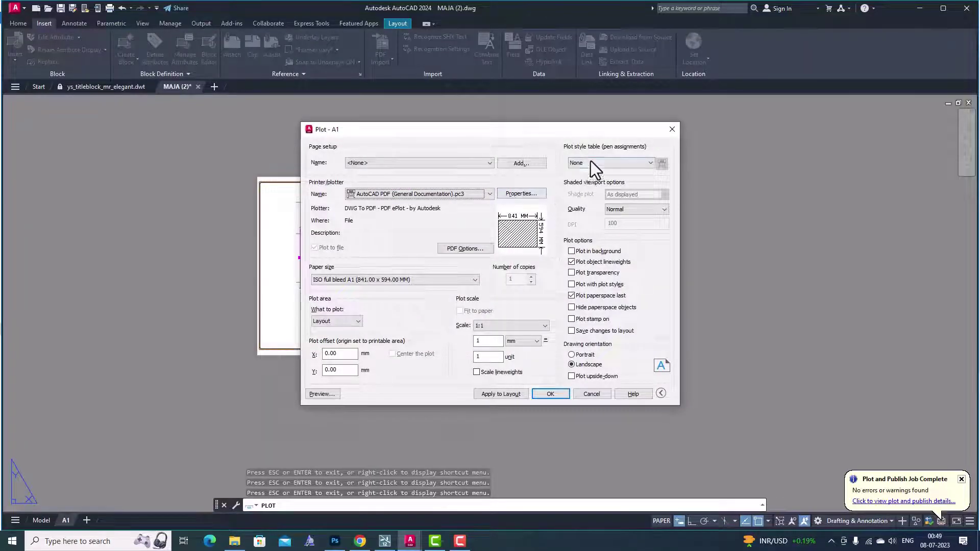
{"action": "left_click", "coordinate": [590, 161]}
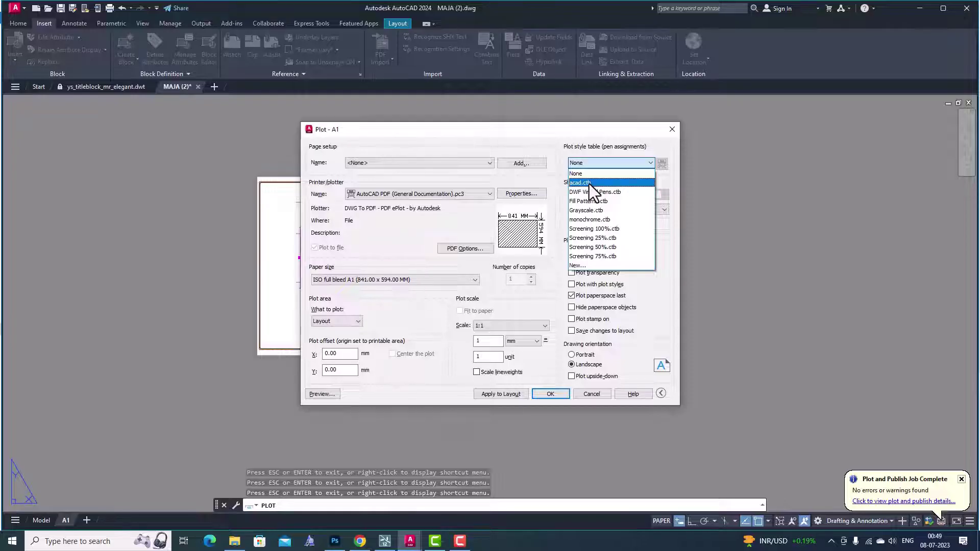
{"action": "left_click", "coordinate": [589, 183]}
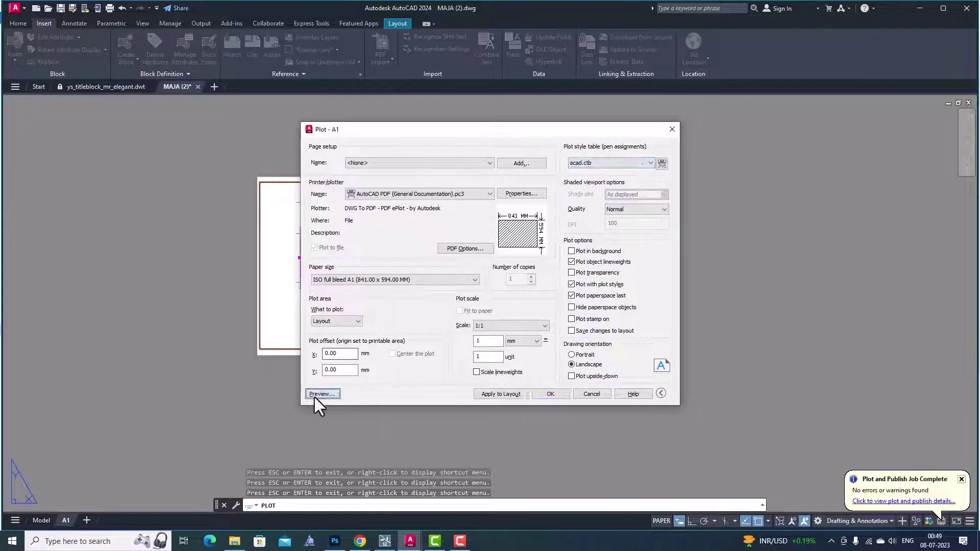
{"action": "left_click", "coordinate": [315, 396]}
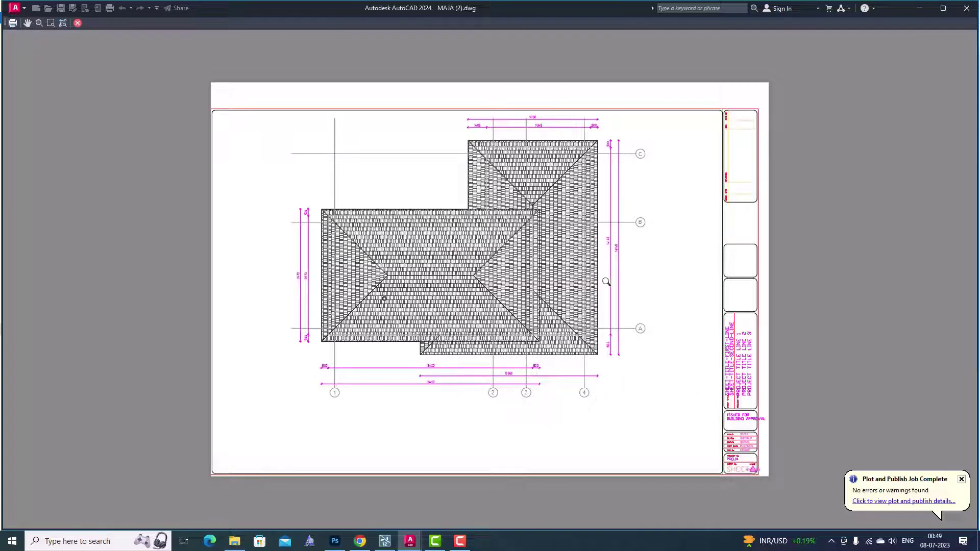
{"action": "key", "text": "Escape"}
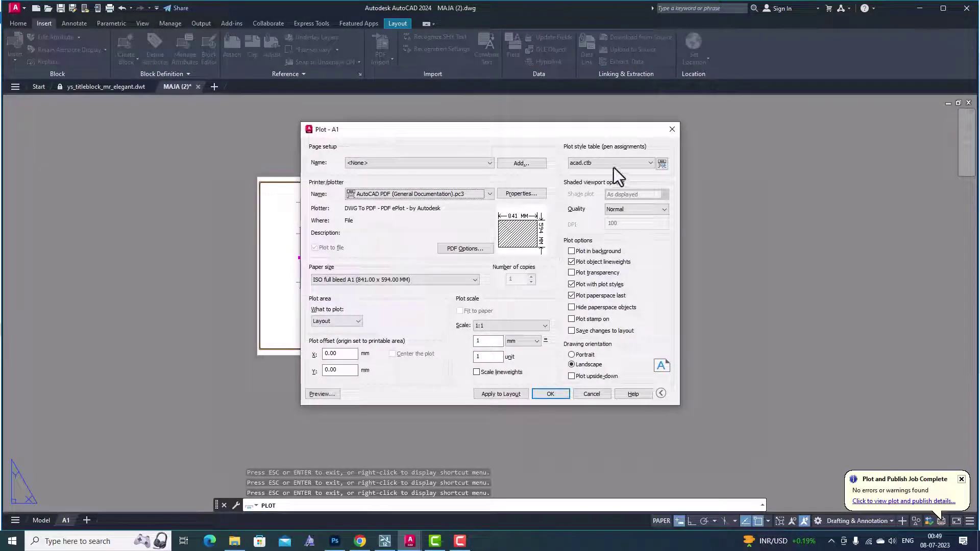
Preview the plot with Fill Patterns.ctb, then switch to Grayscale.ctb and preview.
{"action": "left_click", "coordinate": [613, 164]}
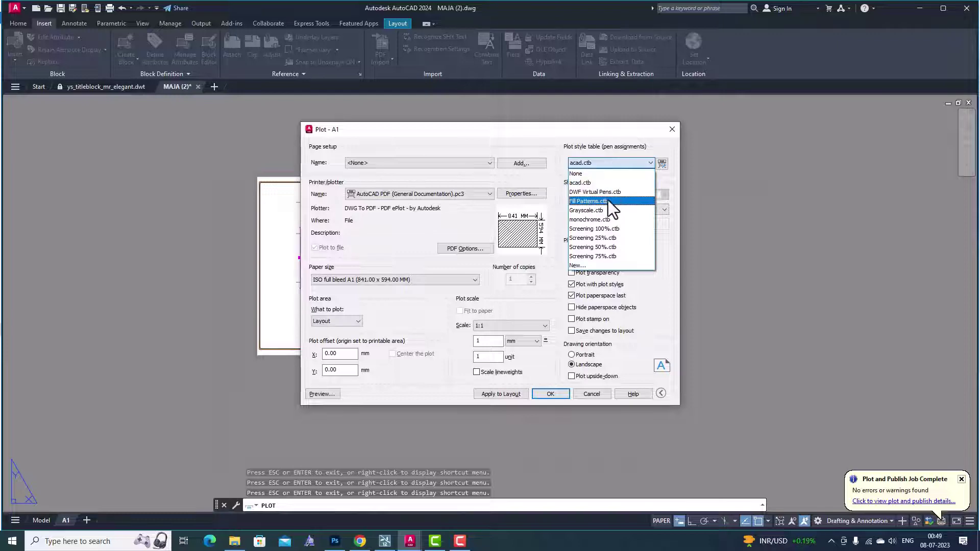
{"action": "left_click", "coordinate": [596, 202]}
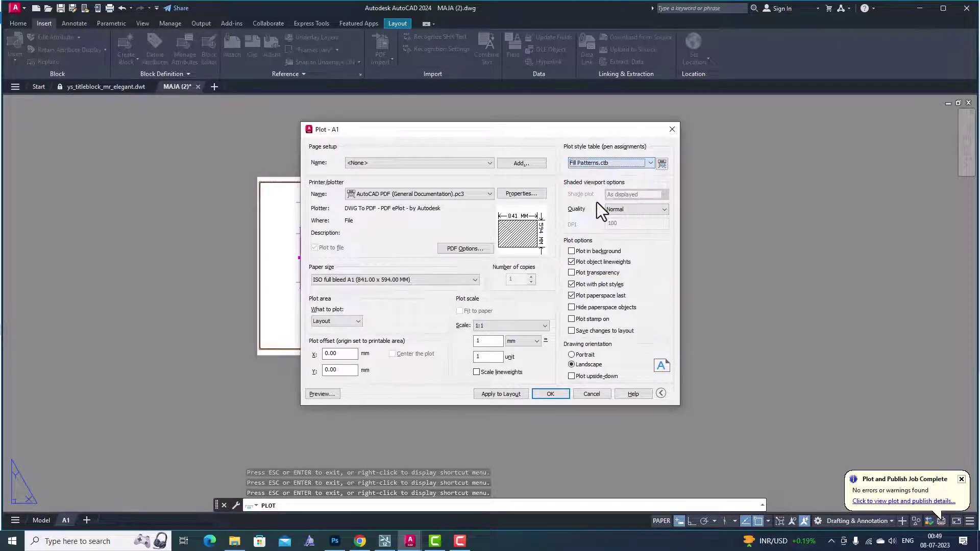
{"action": "left_click", "coordinate": [331, 394]}
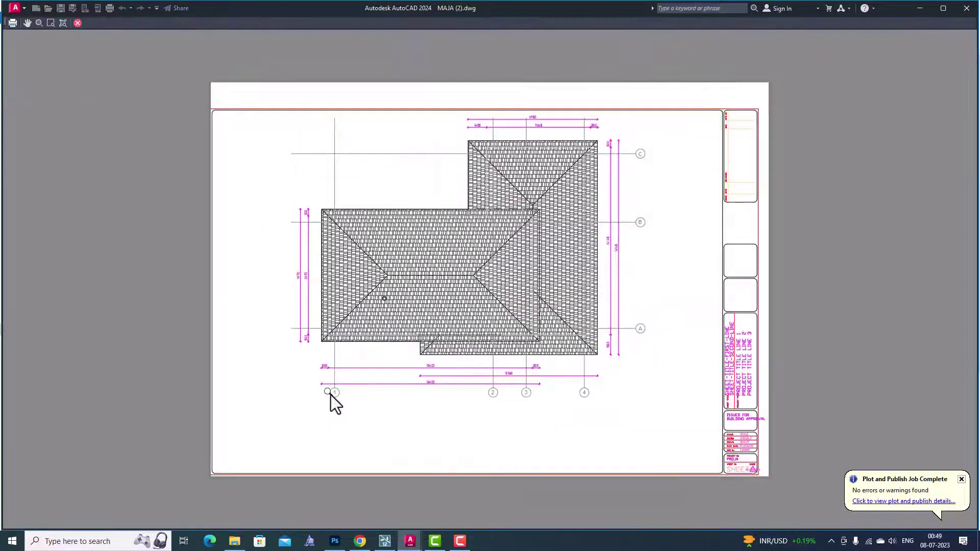
{"action": "key", "text": "Escape"}
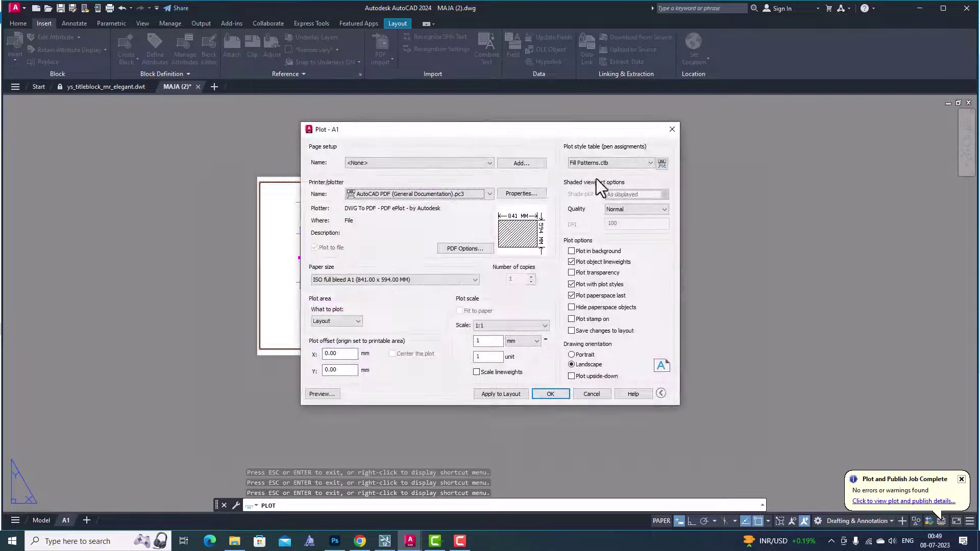
{"action": "left_click", "coordinate": [611, 164]}
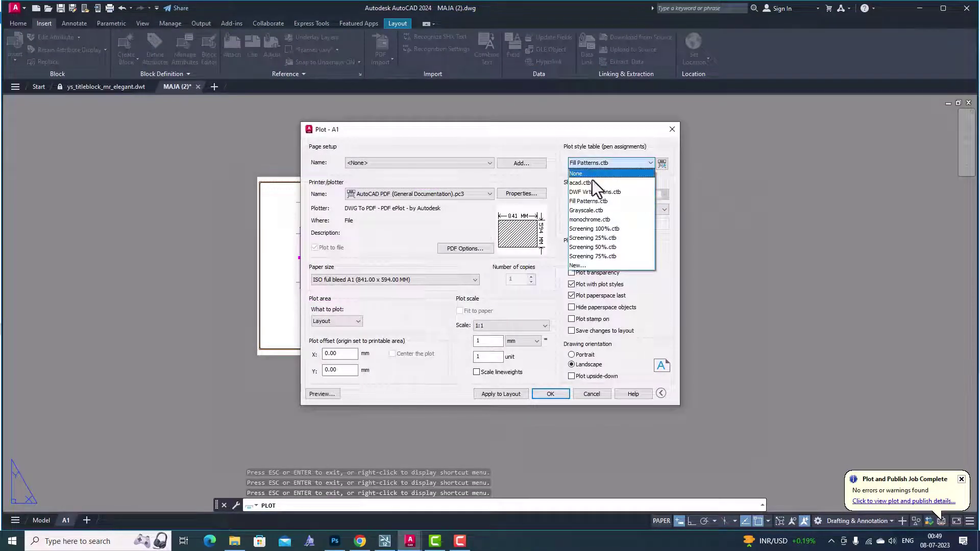
{"action": "left_click", "coordinate": [587, 213]}
{"action": "left_click", "coordinate": [320, 396]}
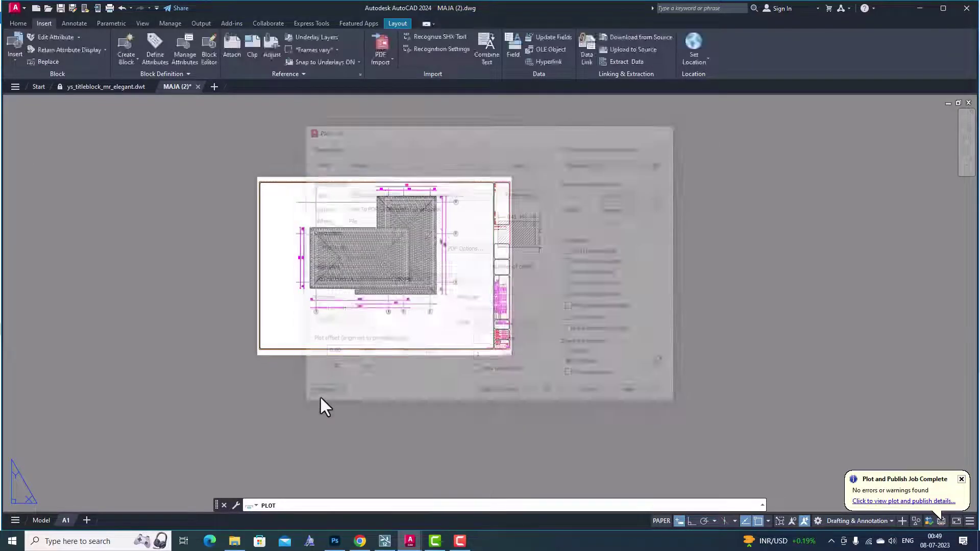
Inspect the Grayscale preview, then preview the plot with Screening 100%.ctb.
{"action": "scroll", "coordinate": [456, 378], "scroll_direction": "up", "scroll_amount": 3}
{"action": "scroll", "coordinate": [457, 378], "scroll_direction": "down", "scroll_amount": 2}
{"action": "scroll", "coordinate": [563, 400], "scroll_direction": "down", "scroll_amount": 3}
{"action": "scroll", "coordinate": [502, 321], "scroll_direction": "up", "scroll_amount": 3}
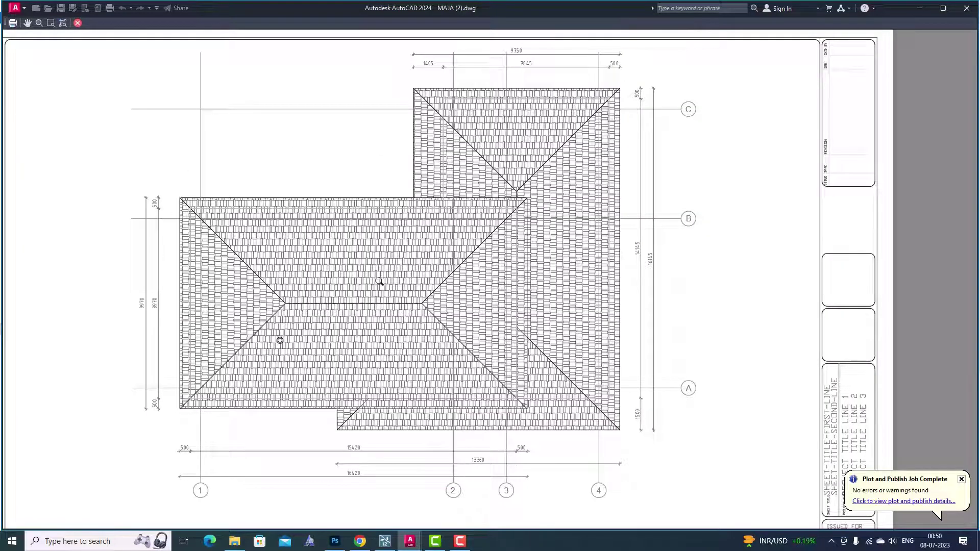
{"action": "scroll", "coordinate": [395, 273], "scroll_direction": "down", "scroll_amount": 2}
{"action": "key", "text": "Escape"}
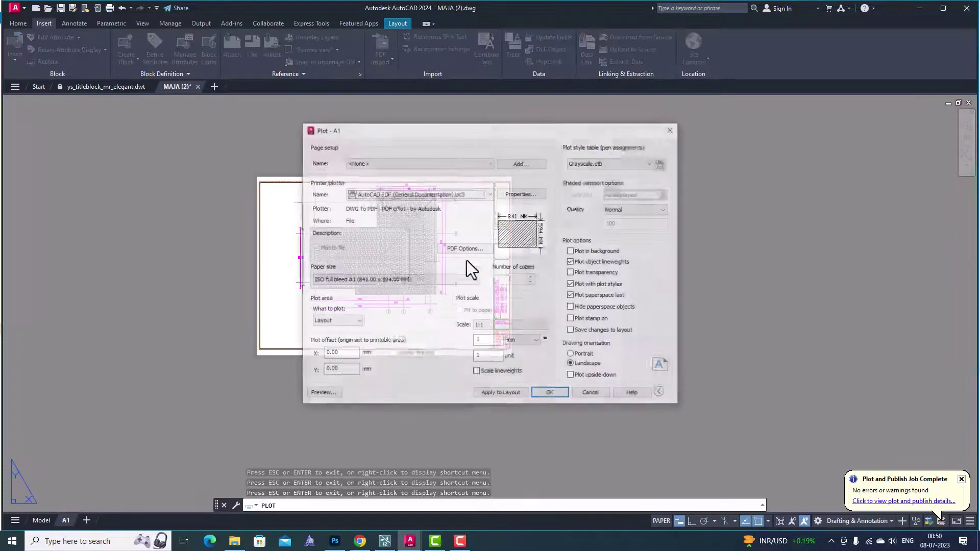
{"action": "left_click", "coordinate": [597, 167]}
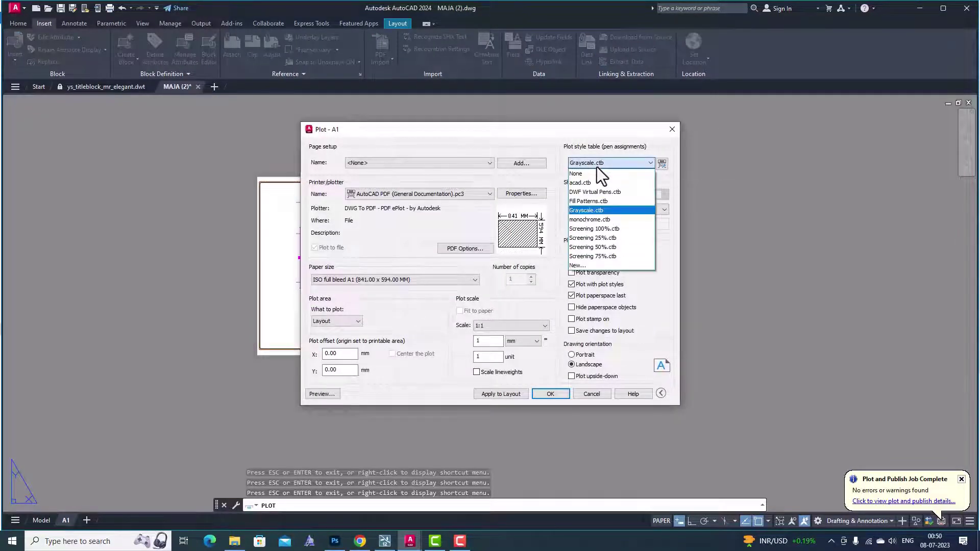
{"action": "left_click", "coordinate": [596, 228]}
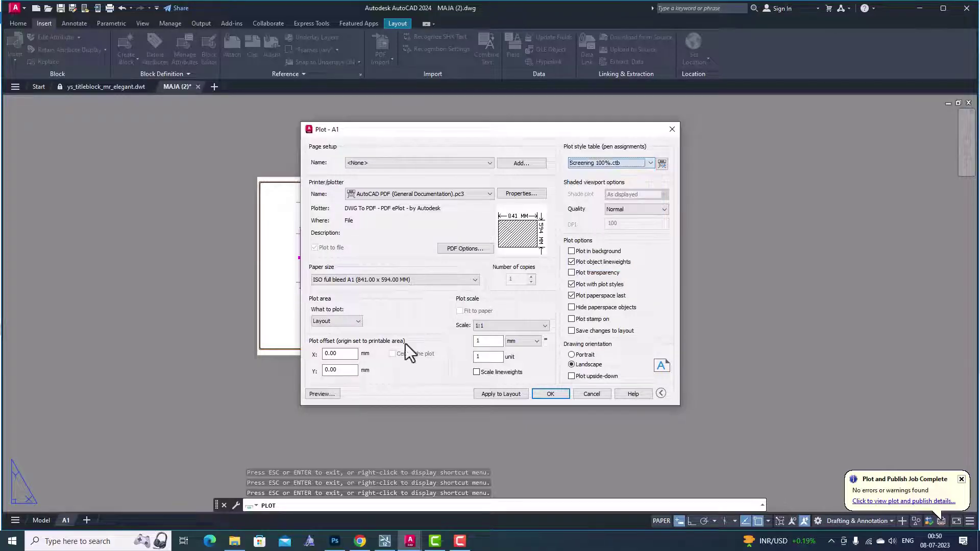
{"action": "left_click", "coordinate": [321, 397]}
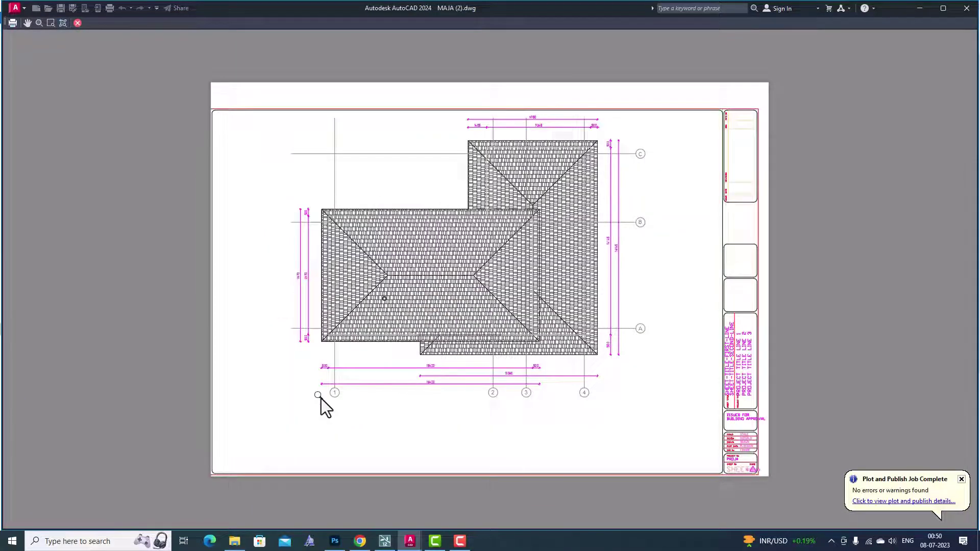
{"action": "key", "text": "Escape"}
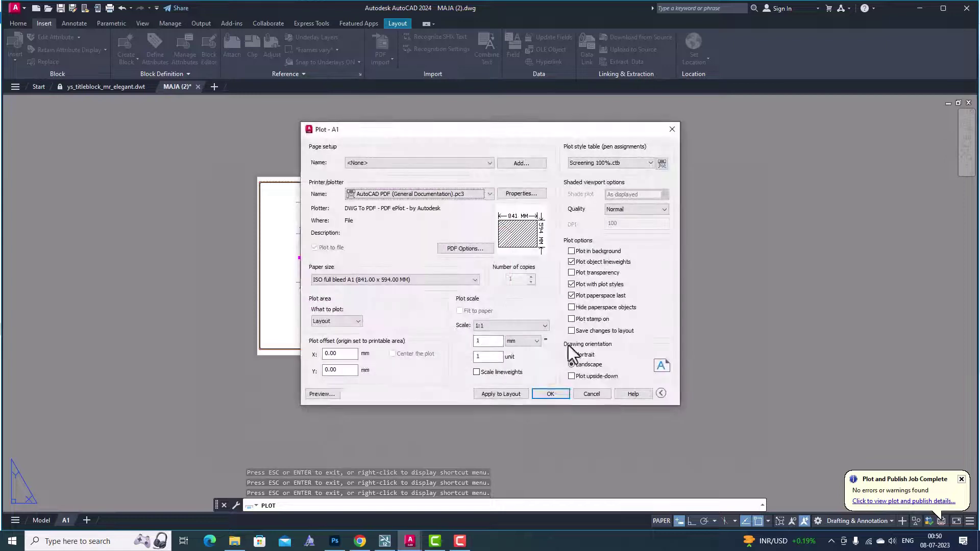
Switch to monochrome.ctb with portrait orientation and preview the sheet.
{"action": "left_click", "coordinate": [617, 161]}
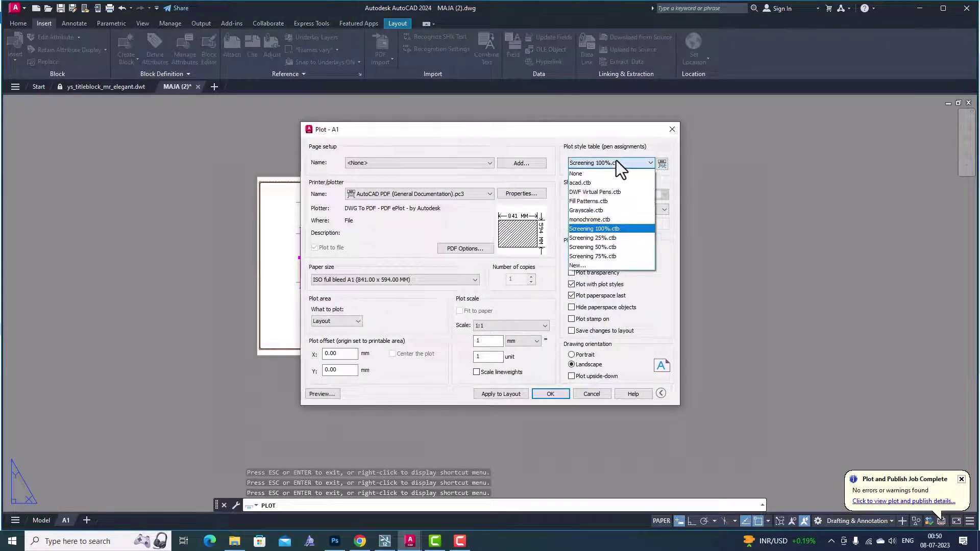
{"action": "left_click", "coordinate": [593, 220]}
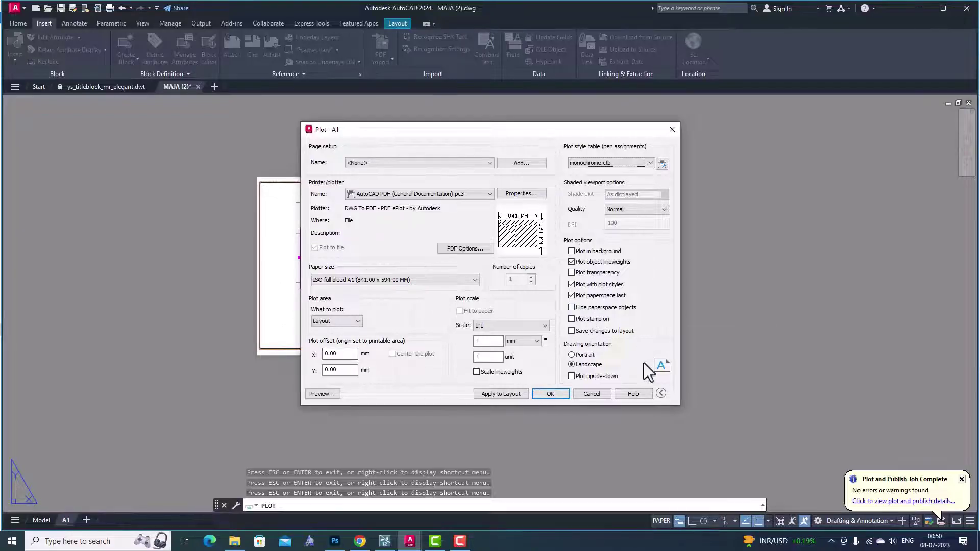
{"action": "left_click", "coordinate": [571, 355]}
{"action": "left_click", "coordinate": [331, 393]}
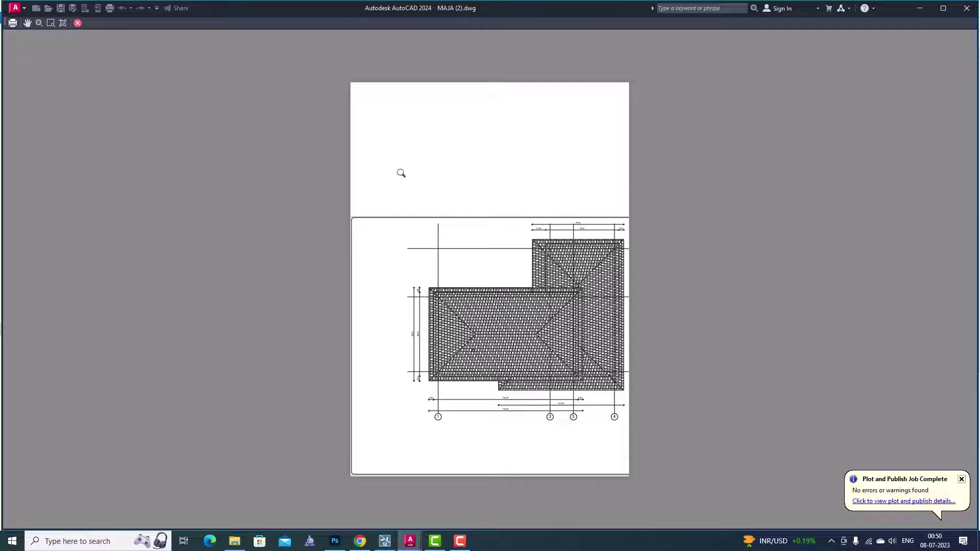
Switch the plot back to landscape and preview it with Plot upside-down enabled.
{"action": "key", "text": "Escape"}
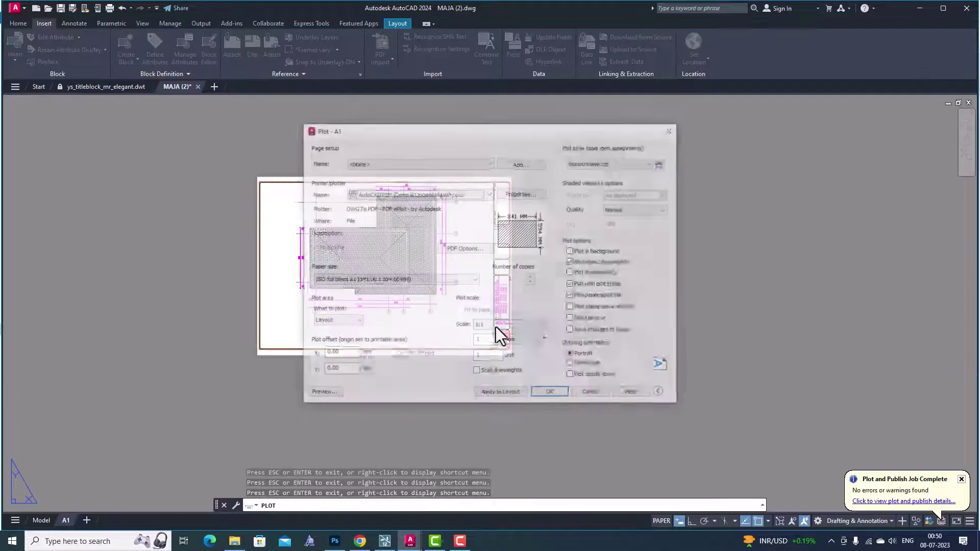
{"action": "left_click", "coordinate": [571, 365]}
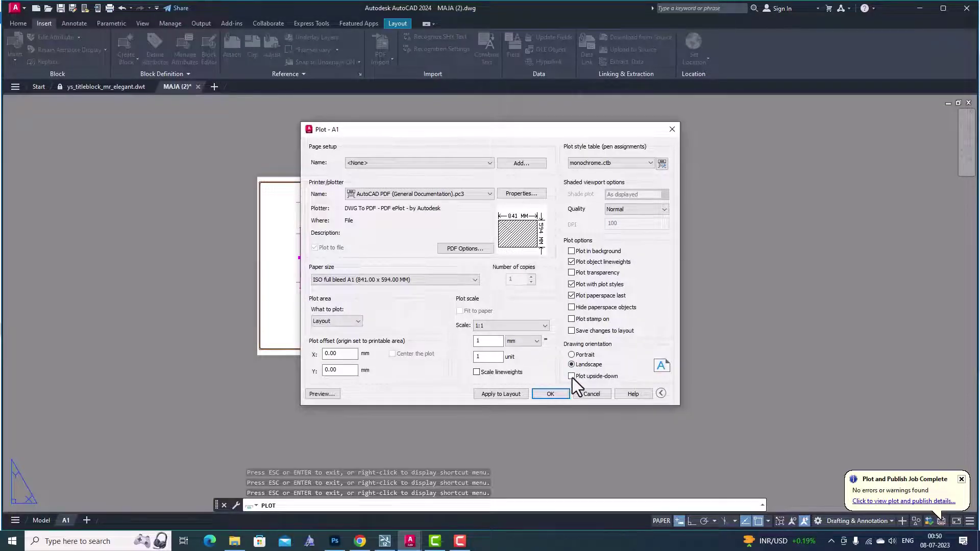
{"action": "left_click_drag", "start_coordinate": [564, 133], "coordinate": [847, 126]}
{"action": "mouse_move", "coordinate": [856, 369]}
{"action": "left_click", "coordinate": [855, 370]}
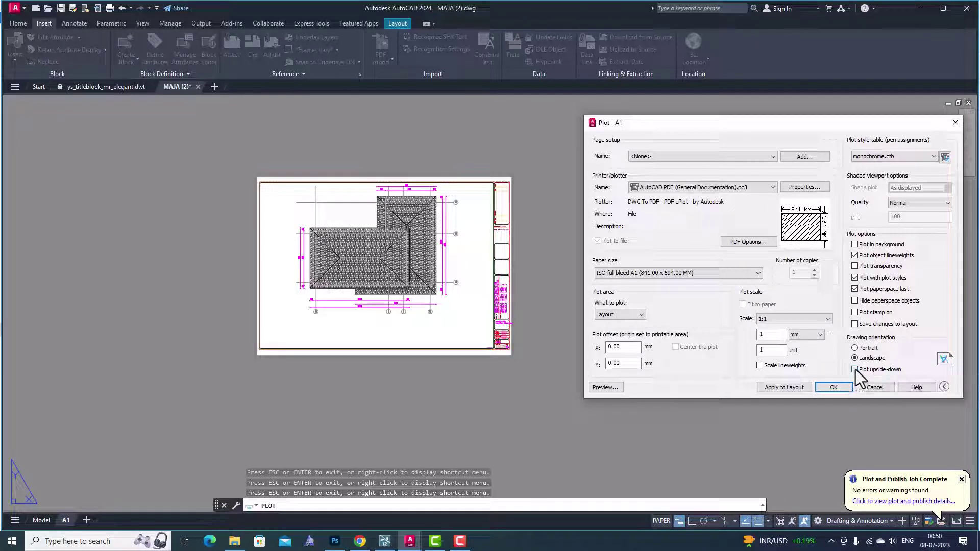
{"action": "left_click", "coordinate": [620, 390]}
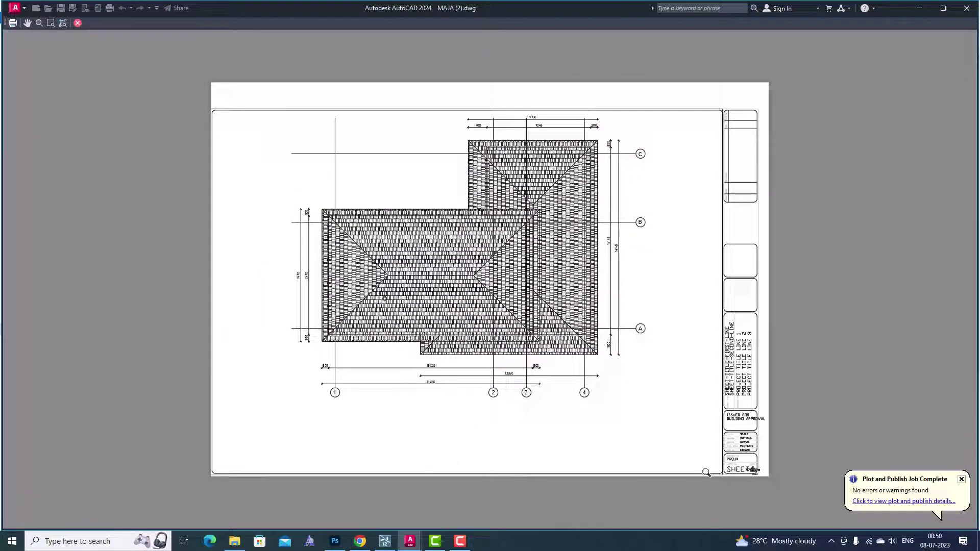
{"action": "key", "text": "Escape"}
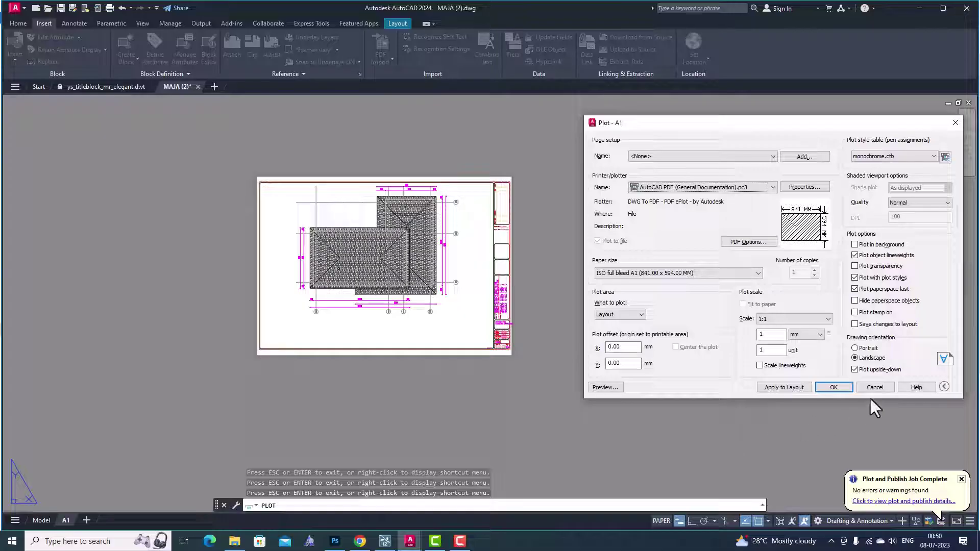
Turn Plot upside-down off, preview the upright plot, and close the Plot dialog without plotting.
{"action": "left_click", "coordinate": [855, 370]}
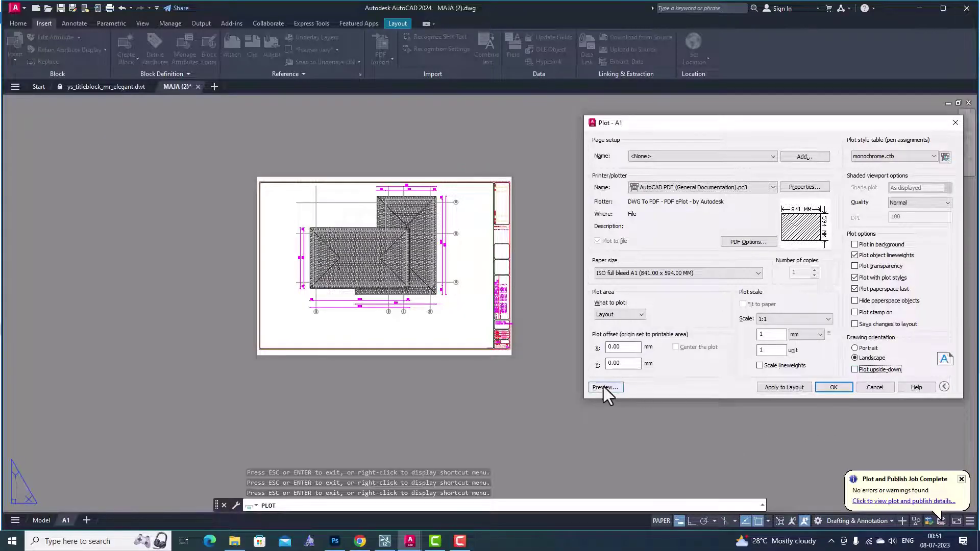
{"action": "left_click", "coordinate": [604, 387]}
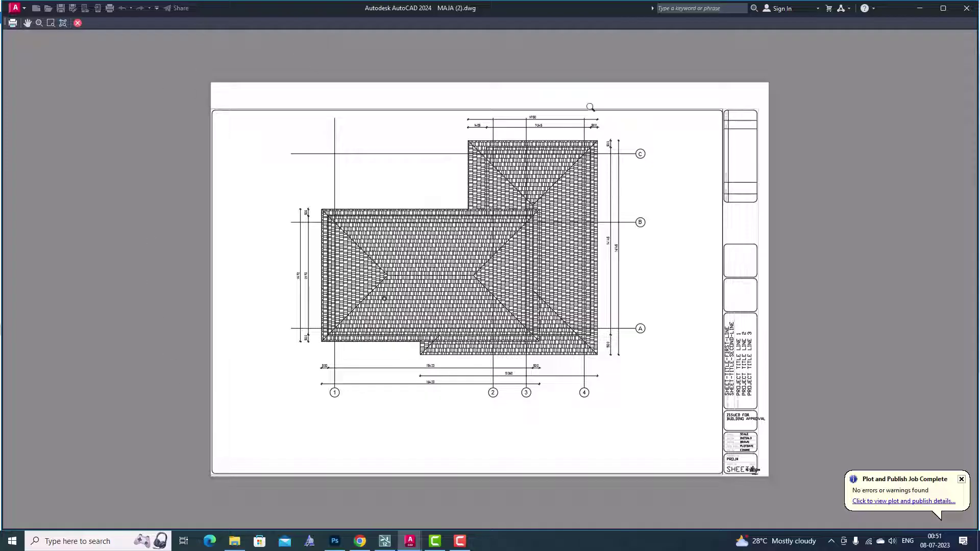
{"action": "key", "text": "Escape"}
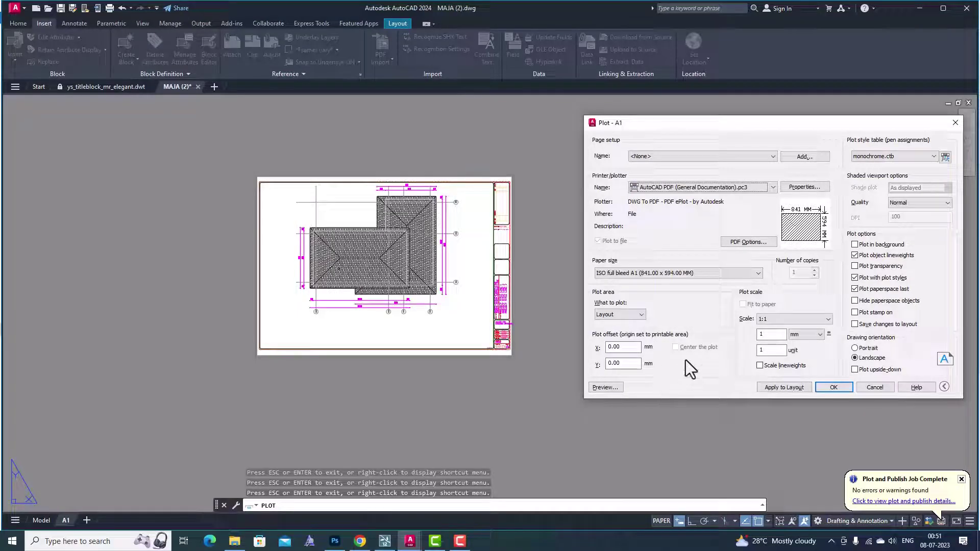
{"action": "left_click", "coordinate": [955, 122]}
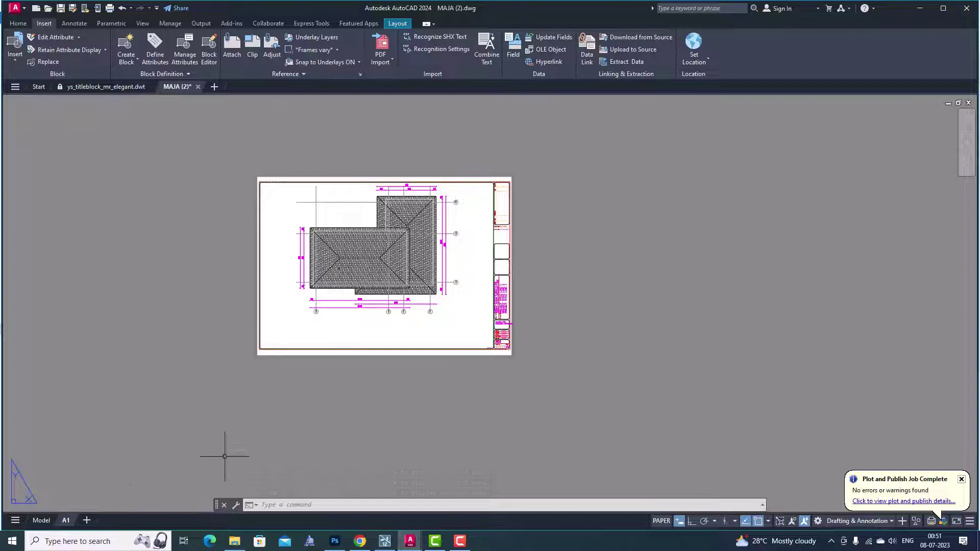
Window-select the A1 sheet contents and start a CO copy, then cancel it.
{"action": "right_click", "coordinate": [66, 523]}
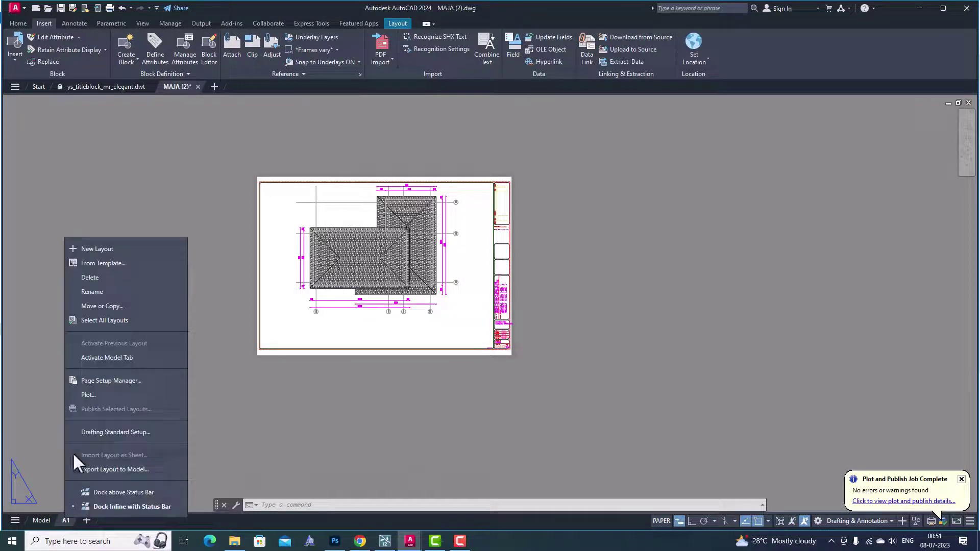
{"action": "left_click", "coordinate": [90, 307]}
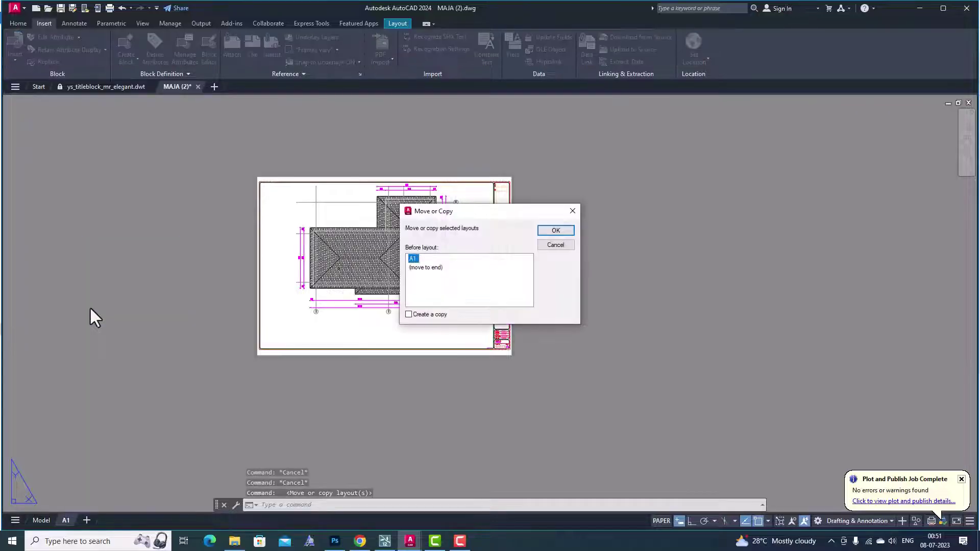
{"action": "left_click", "coordinate": [550, 228]}
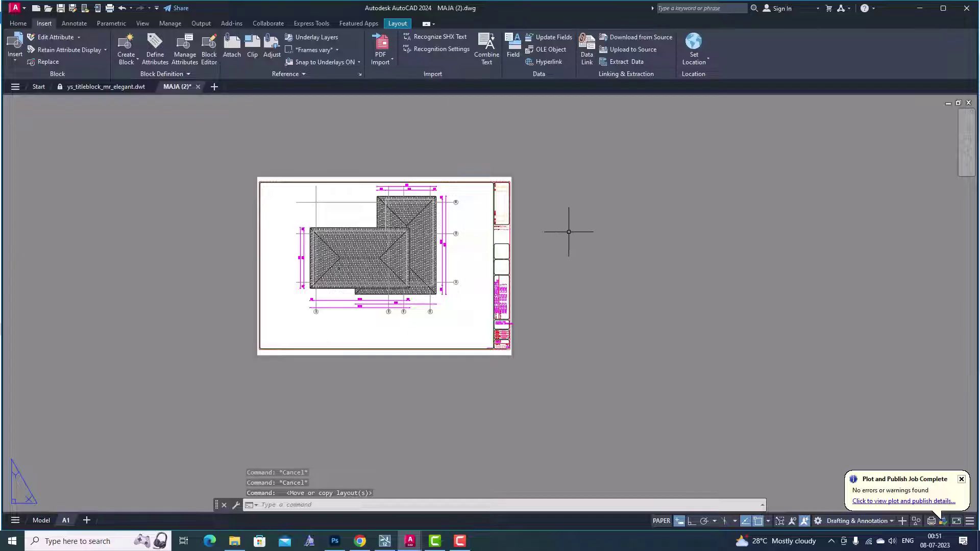
{"action": "left_click", "coordinate": [573, 389]}
{"action": "left_click", "coordinate": [228, 173]}
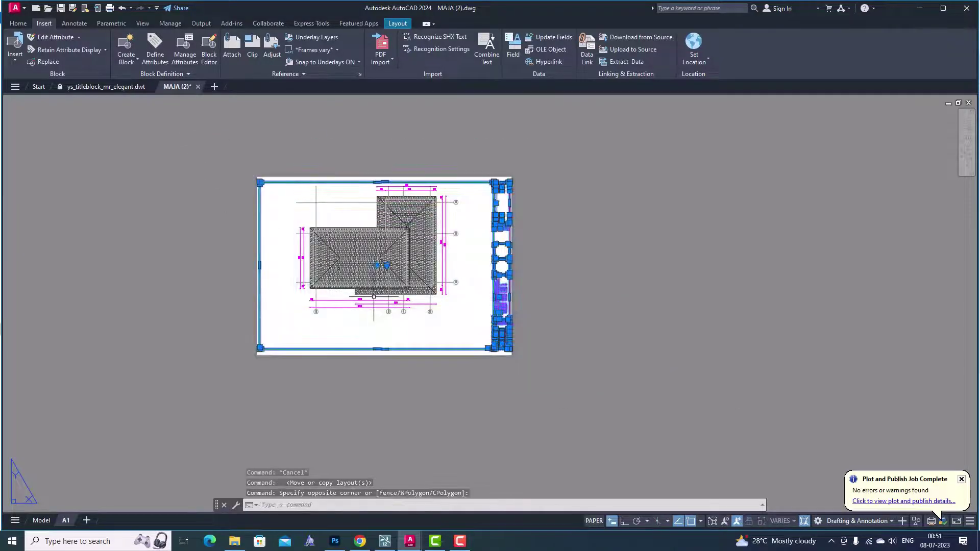
{"action": "type", "text": "co"}
{"action": "key", "text": "Return"}
{"action": "left_click", "coordinate": [342, 317]}
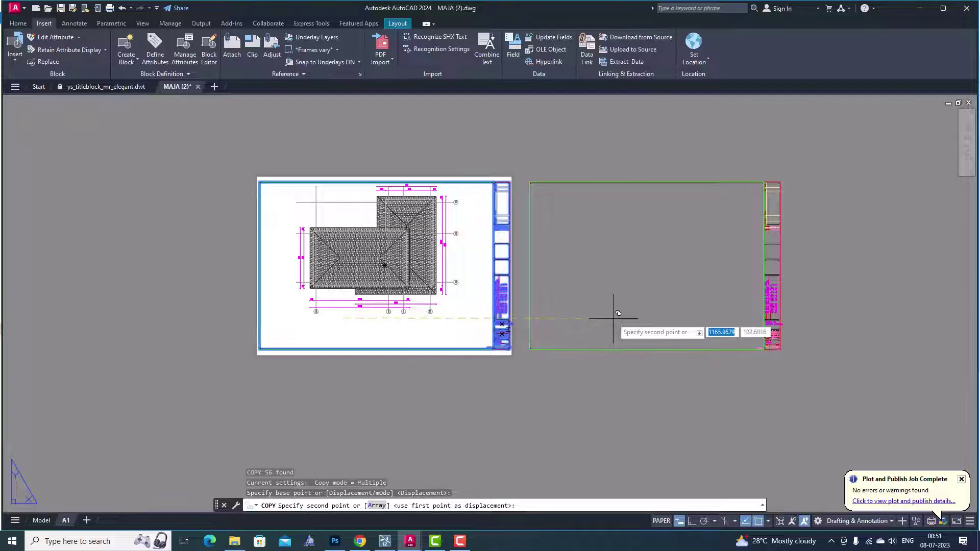
{"action": "key", "text": "Escape"}
{"action": "key", "text": "Escape"}
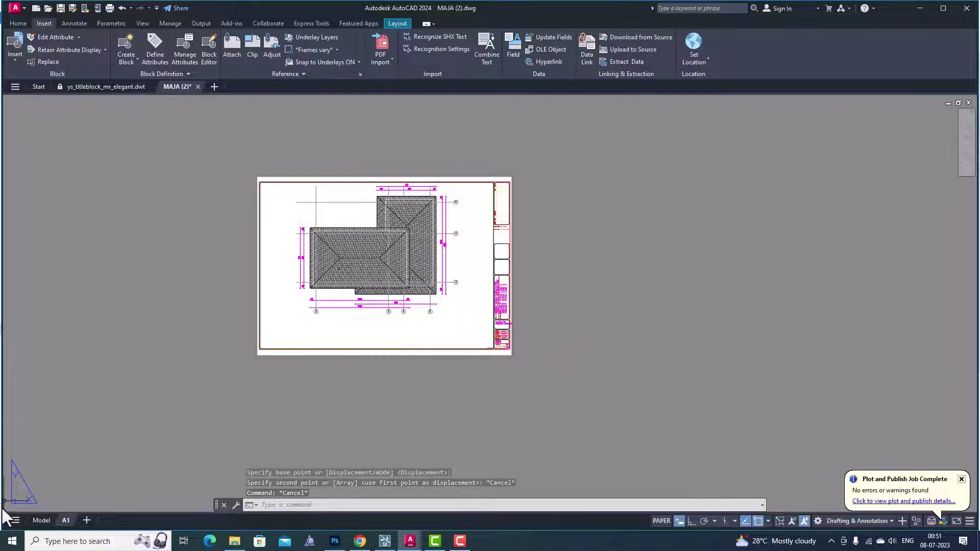
Open the Move or Copy layout dialog and dismiss it without copying the layout.
{"action": "right_click", "coordinate": [66, 520]}
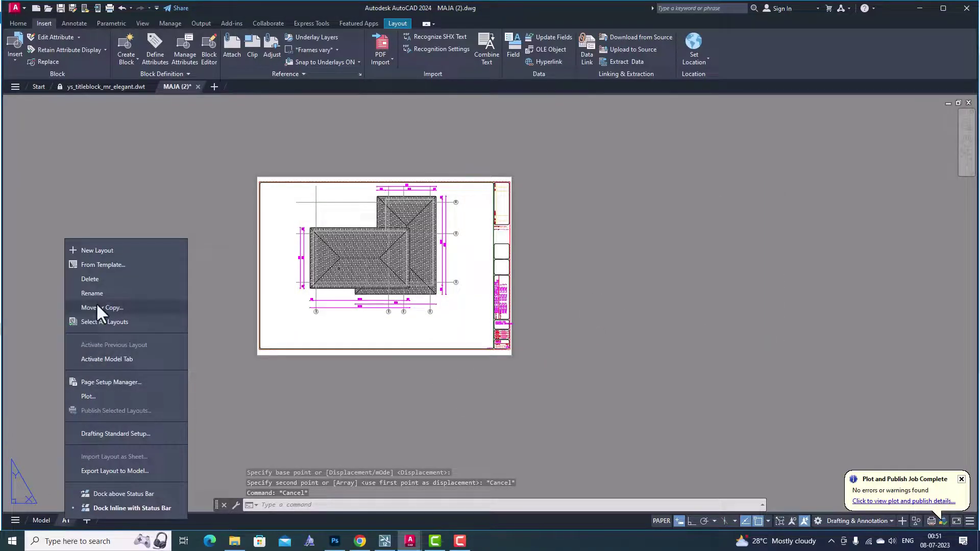
{"action": "left_click", "coordinate": [98, 308]}
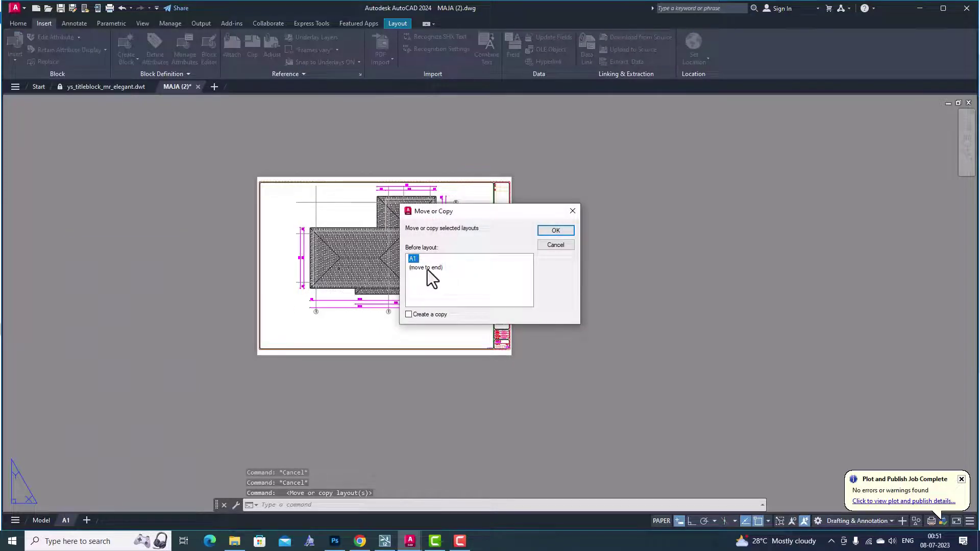
{"action": "left_click", "coordinate": [553, 233]}
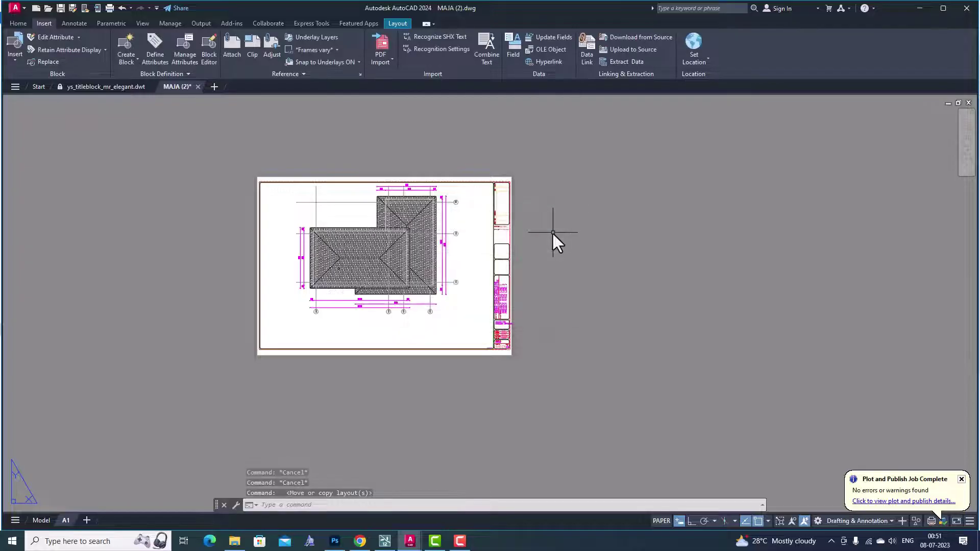
Window-select the title block and viewport and copy them to the right of the A1 sheet.
{"action": "left_click", "coordinate": [558, 390]}
{"action": "left_click", "coordinate": [173, 131]}
{"action": "type", "text": "co"}
{"action": "key", "text": "Return"}
{"action": "left_click", "coordinate": [284, 319]}
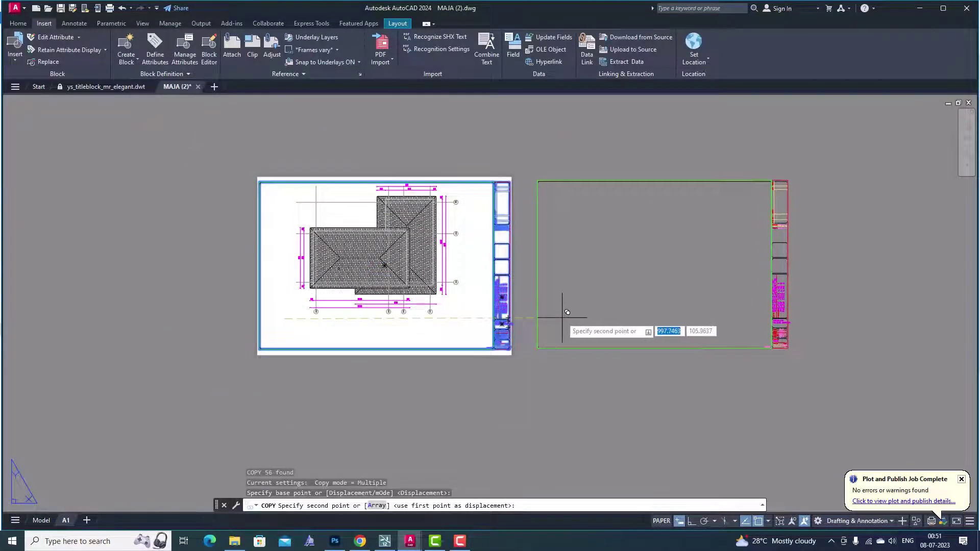
{"action": "left_click", "coordinate": [564, 321]}
{"action": "key", "text": "Escape"}
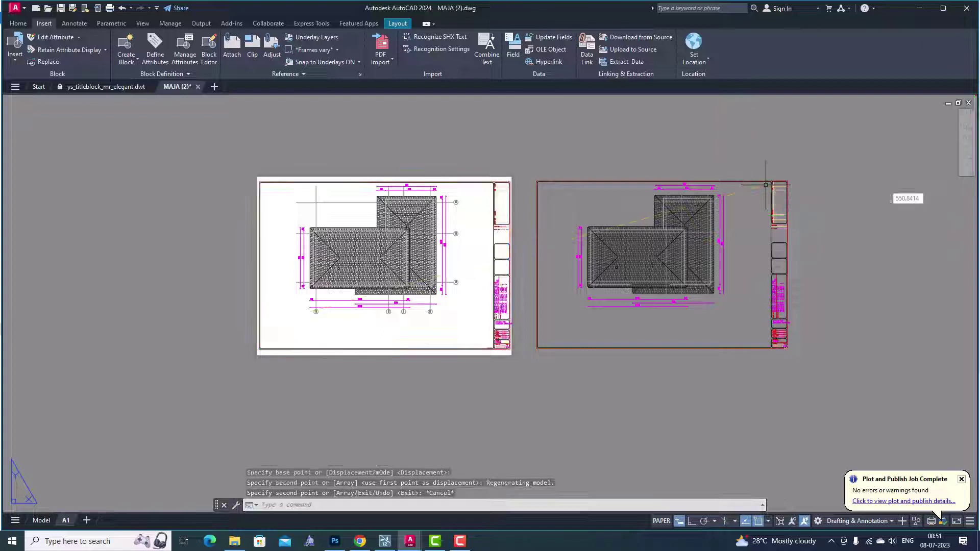
Enter the copied viewport and zoom in and out to inspect its contents.
{"action": "double_click", "coordinate": [546, 212]}
{"action": "scroll", "coordinate": [575, 264], "scroll_direction": "down", "scroll_amount": 4}
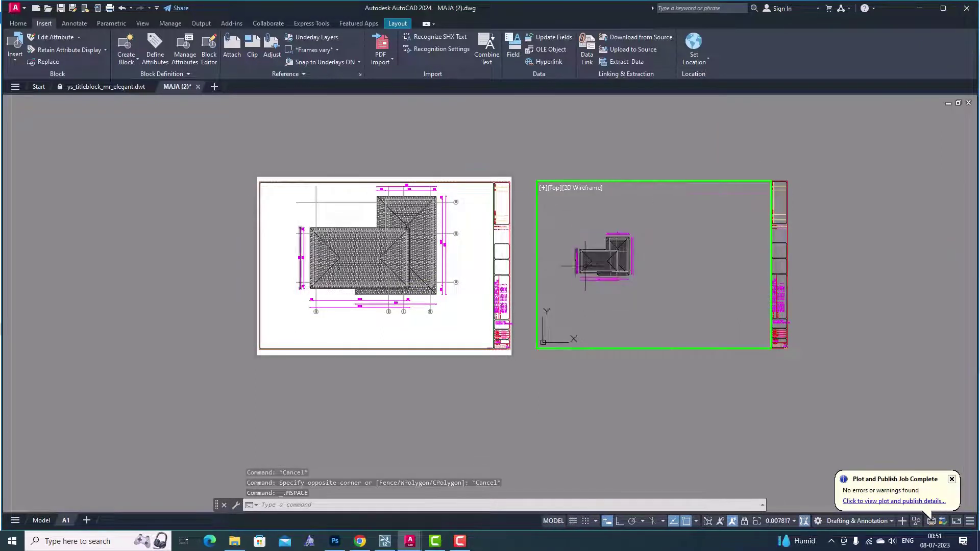
{"action": "scroll", "coordinate": [575, 264], "scroll_direction": "down", "scroll_amount": 4}
{"action": "scroll", "coordinate": [587, 267], "scroll_direction": "up", "scroll_amount": 6}
{"action": "scroll", "coordinate": [573, 266], "scroll_direction": "up", "scroll_amount": 2}
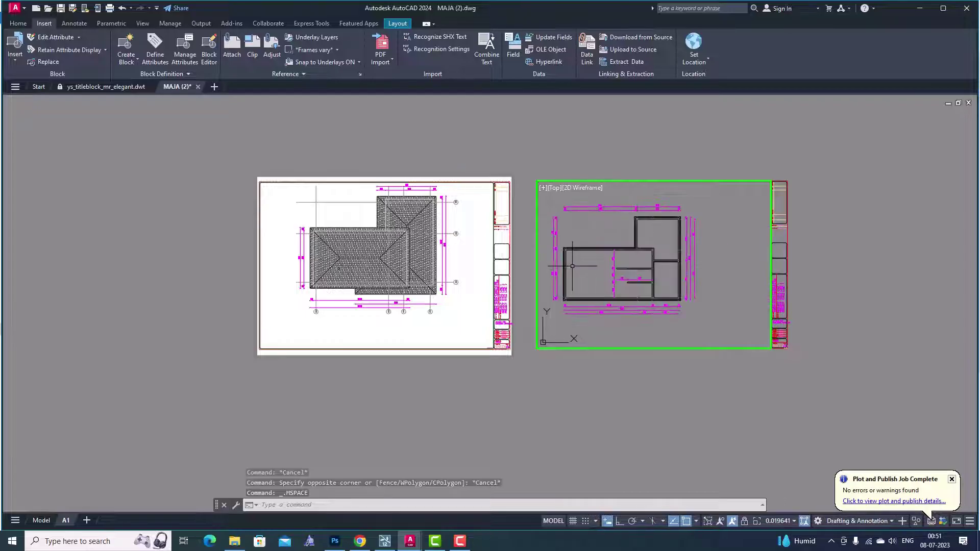
{"action": "scroll", "coordinate": [575, 264], "scroll_direction": "up", "scroll_amount": 2}
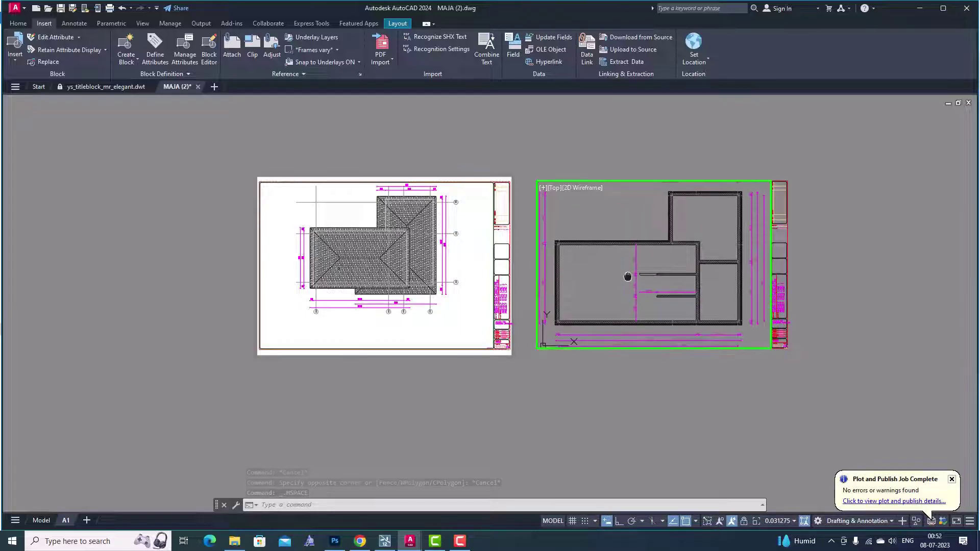
{"action": "scroll", "coordinate": [627, 277], "scroll_direction": "down", "scroll_amount": 2}
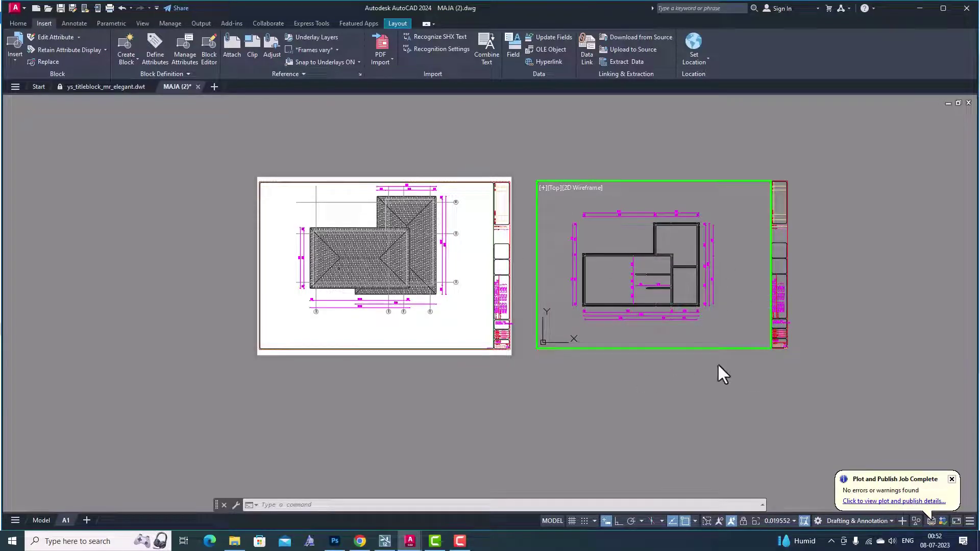
{"action": "key", "text": "Escape"}
{"action": "key", "text": "Escape"}
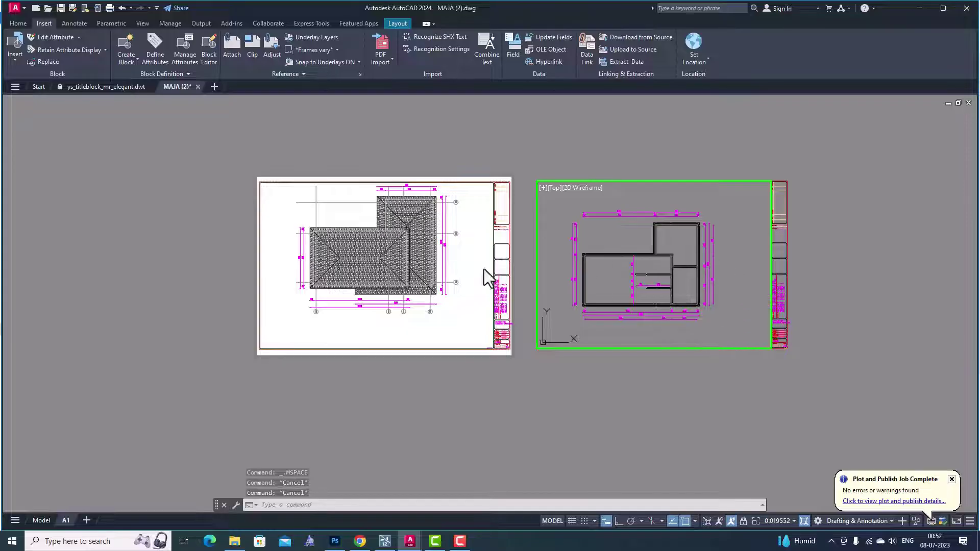
{"action": "scroll", "coordinate": [541, 265], "scroll_direction": "down", "scroll_amount": 2}
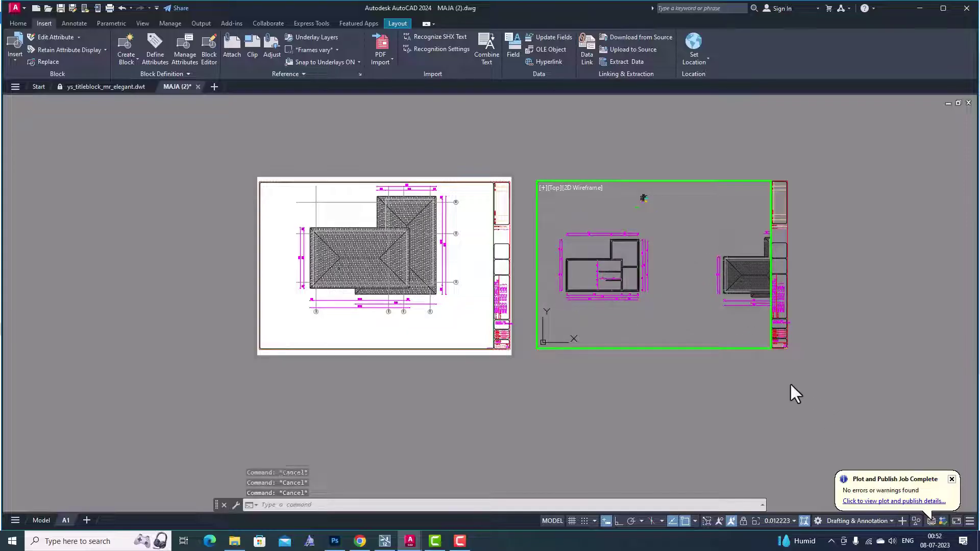
Return to paper space and window-select the copied sheet's contents.
{"action": "double_click", "coordinate": [749, 406]}
{"action": "left_click", "coordinate": [859, 380]}
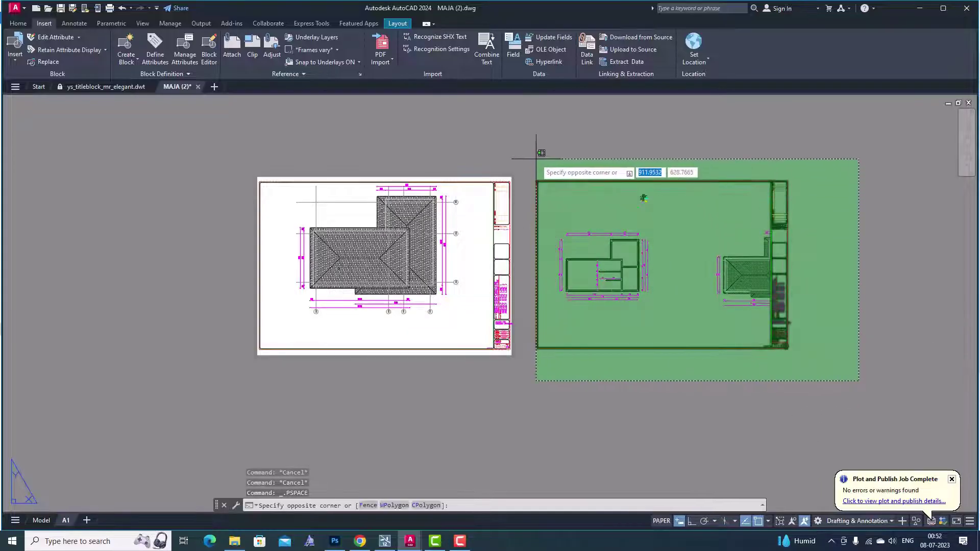
{"action": "left_click", "coordinate": [531, 154]}
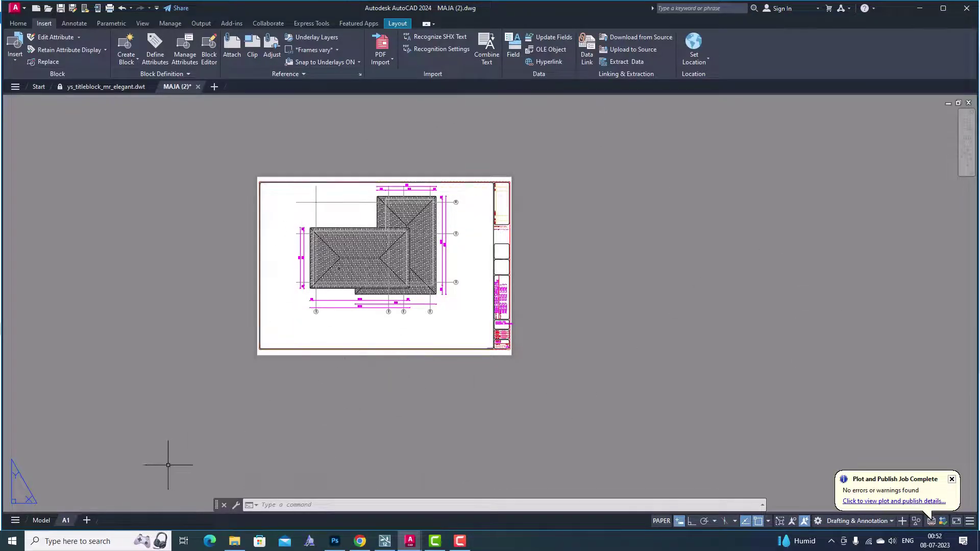
{"action": "mouse_move", "coordinate": [66, 520]}
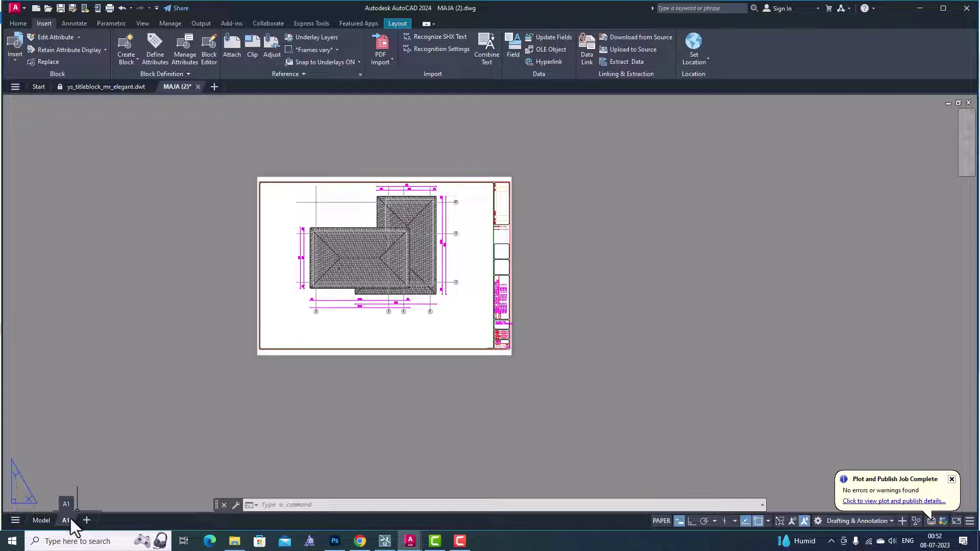
Create and switch to a new Layout1, then bring up its Page Setup Manager.
{"action": "right_click", "coordinate": [71, 520]}
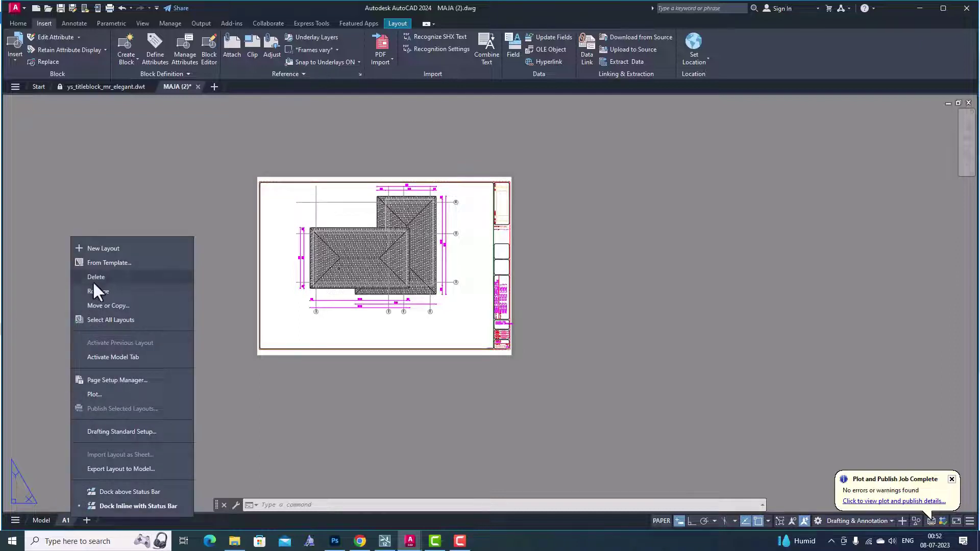
{"action": "left_click", "coordinate": [93, 249]}
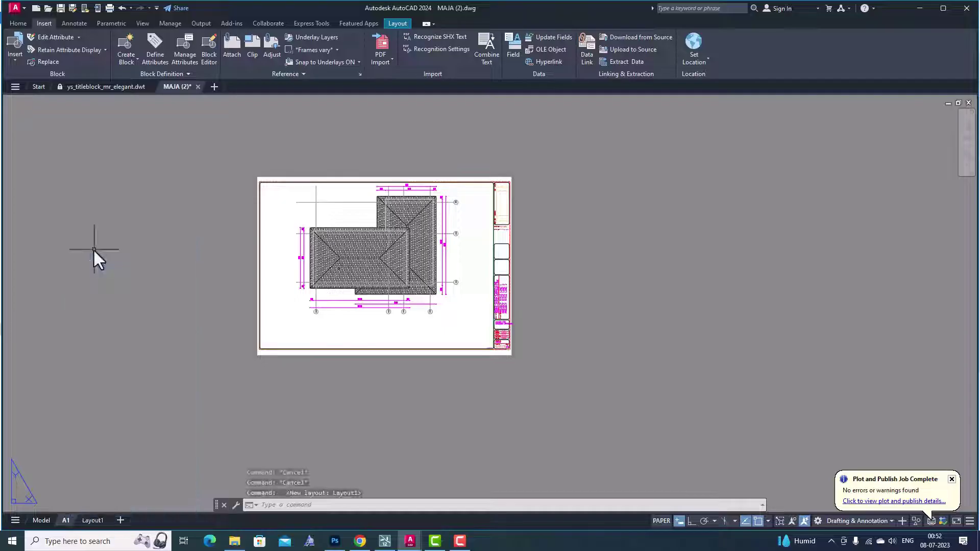
{"action": "left_click", "coordinate": [91, 520]}
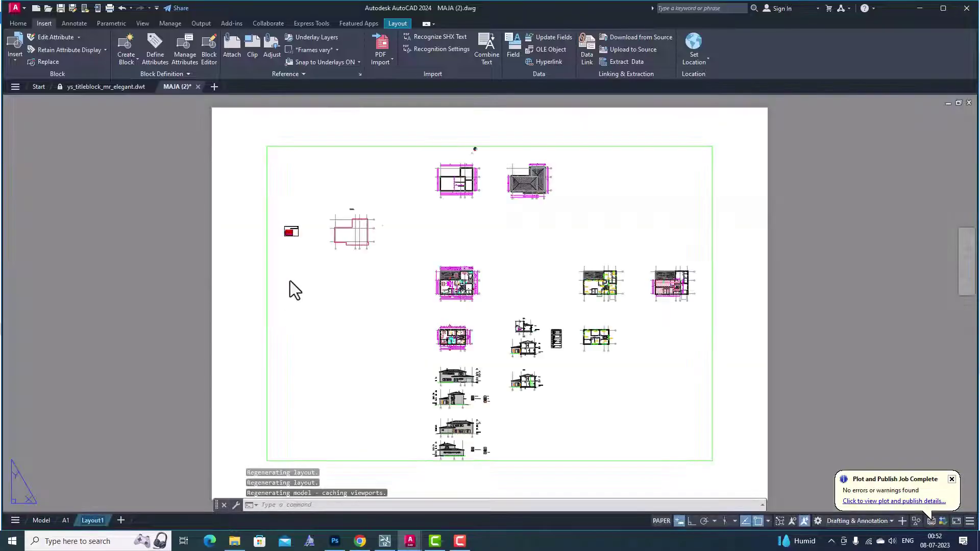
{"action": "right_click", "coordinate": [84, 522]}
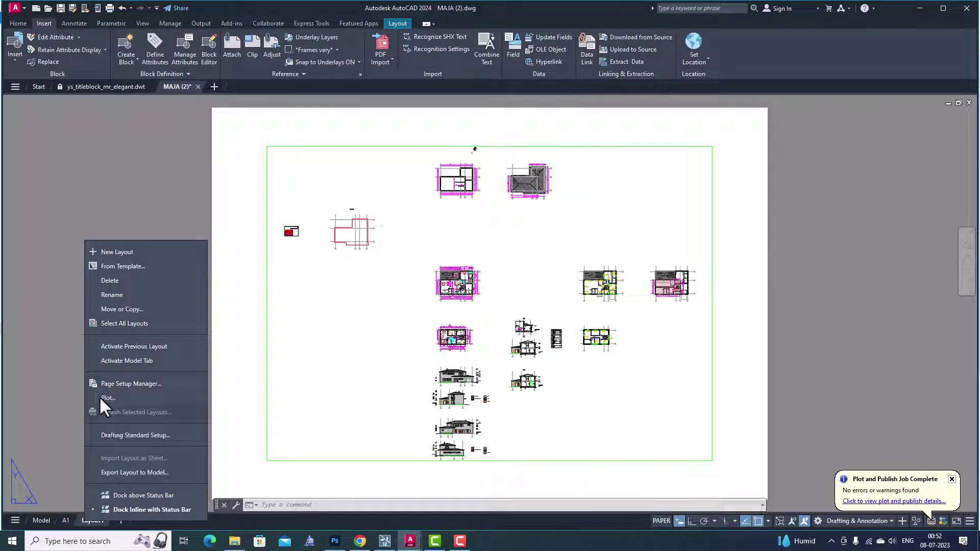
{"action": "left_click", "coordinate": [105, 384]}
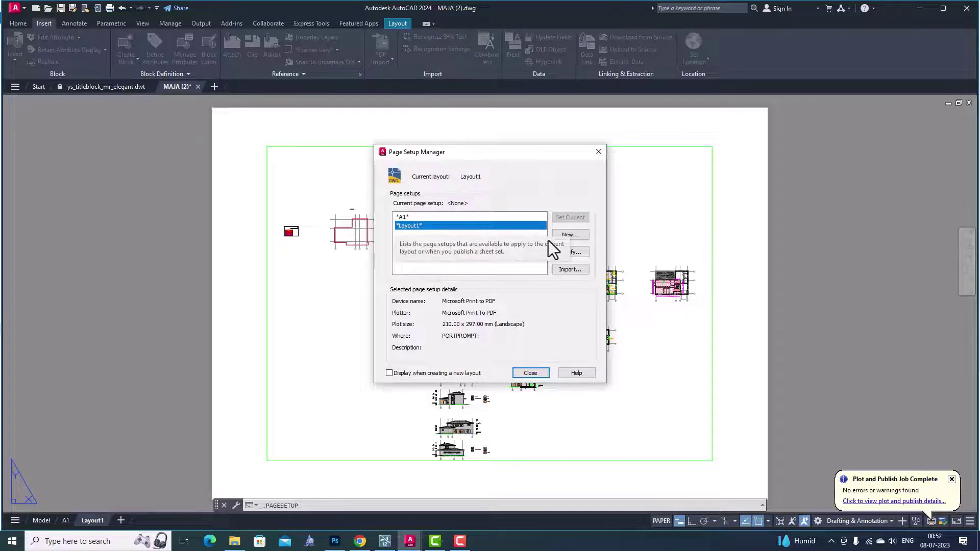
Modify Layout1's page setup to printer None and ISO A4 (297 x 210 MM) paper.
{"action": "left_click", "coordinate": [582, 252]}
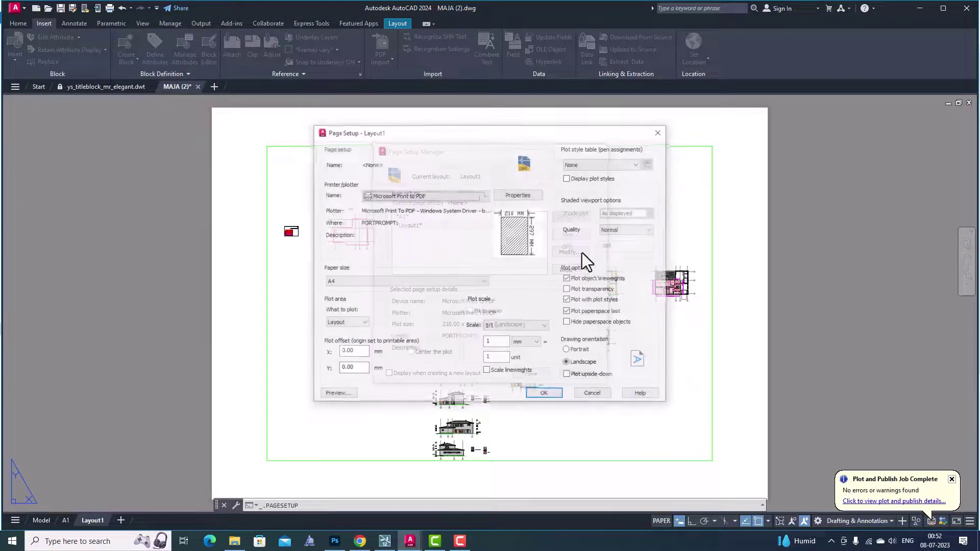
{"action": "left_click", "coordinate": [483, 199]}
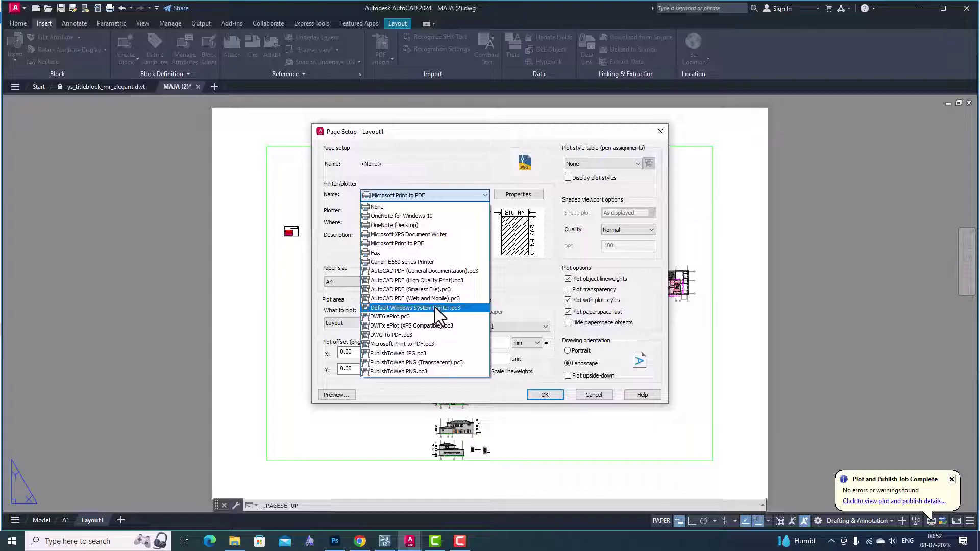
{"action": "left_click", "coordinate": [443, 200]}
{"action": "left_click", "coordinate": [417, 279]}
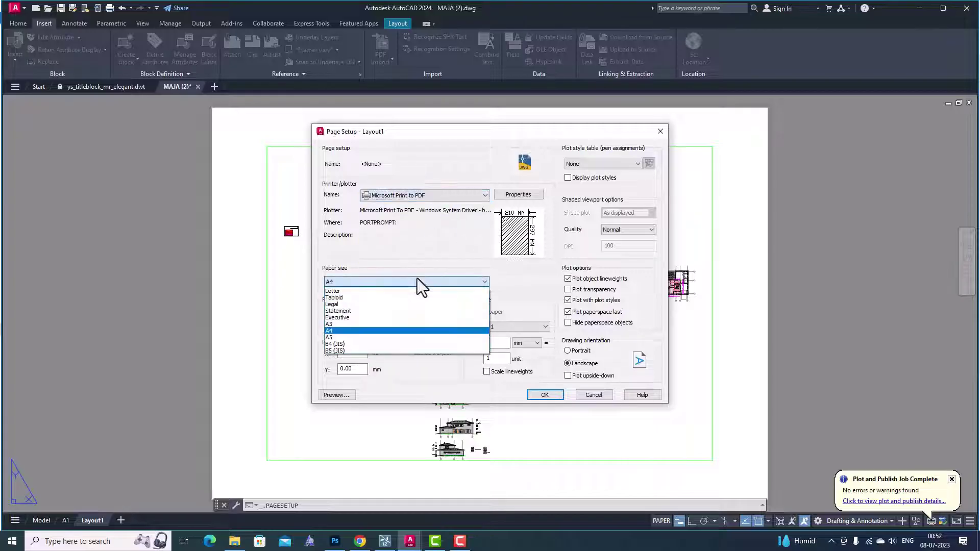
{"action": "left_click", "coordinate": [414, 196]}
{"action": "left_click", "coordinate": [410, 203]}
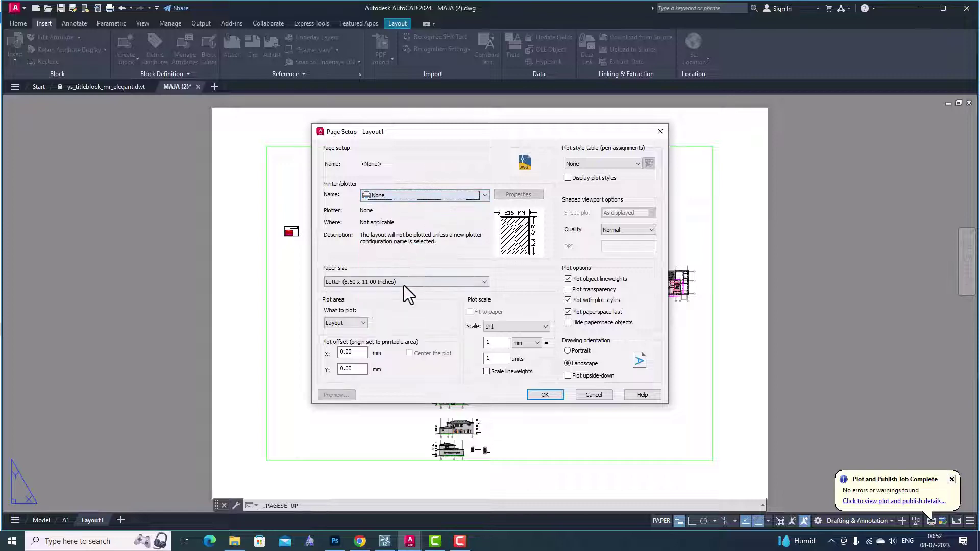
{"action": "left_click", "coordinate": [403, 285]}
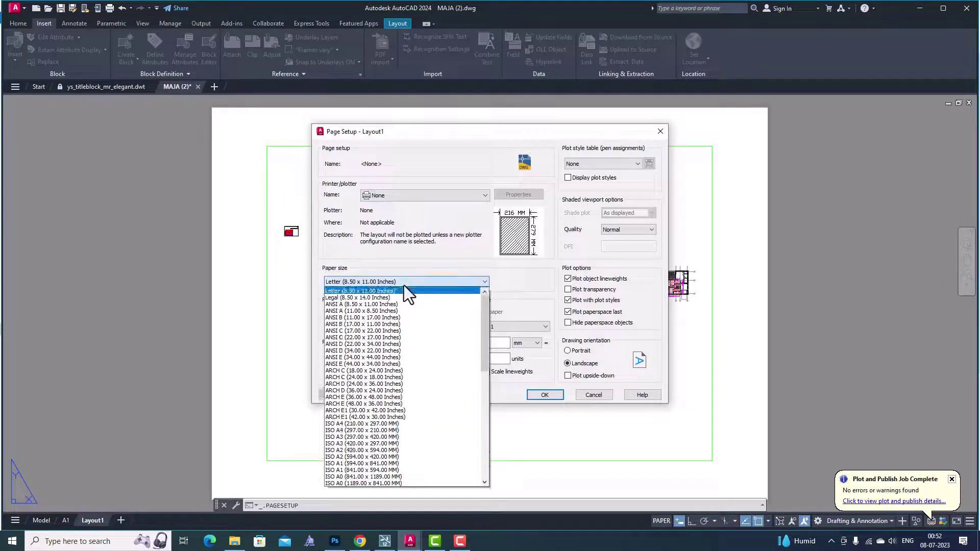
{"action": "left_click", "coordinate": [375, 431]}
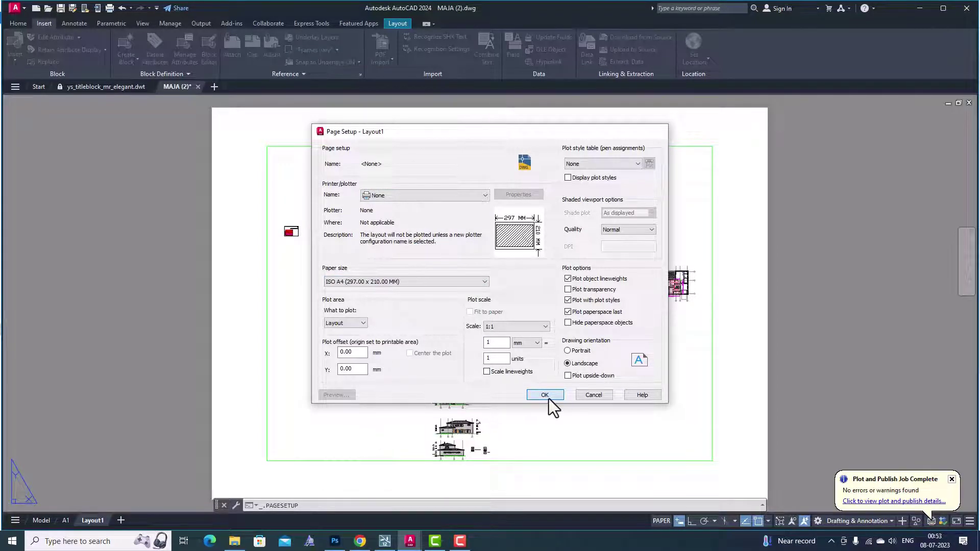
{"action": "left_click", "coordinate": [550, 399]}
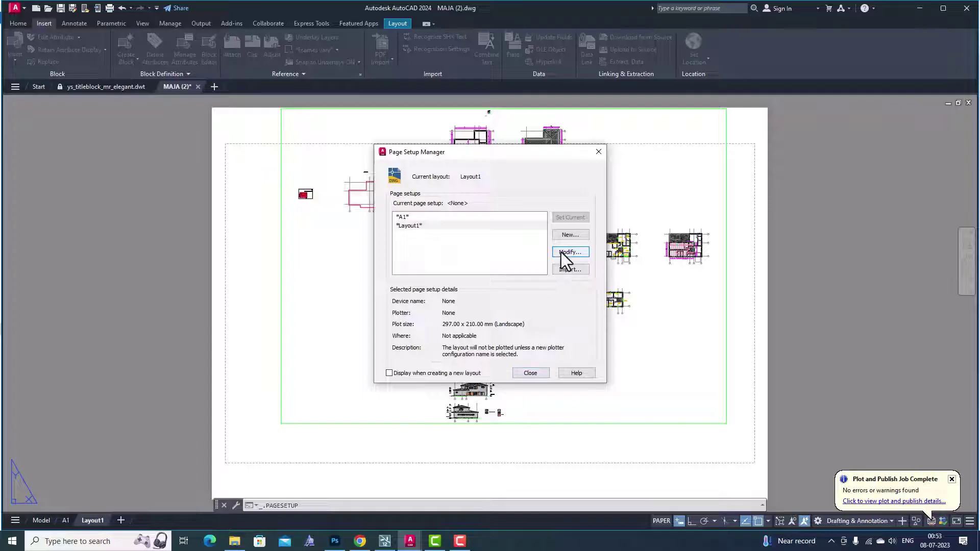
Select the Layout1 page setup and close the Page Setup Manager.
{"action": "left_click", "coordinate": [415, 226]}
{"action": "left_click", "coordinate": [529, 373]}
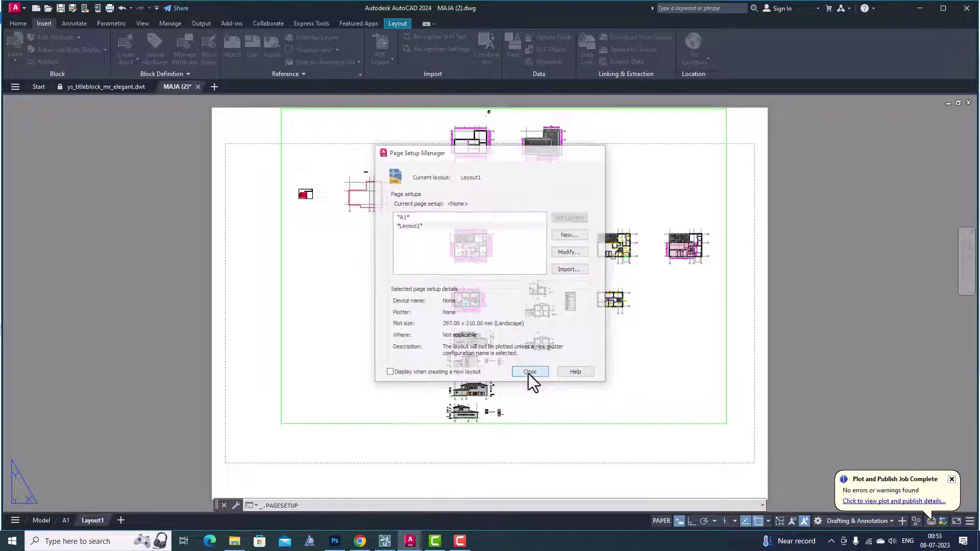
{"action": "scroll", "coordinate": [369, 206], "scroll_direction": "down", "scroll_amount": 2}
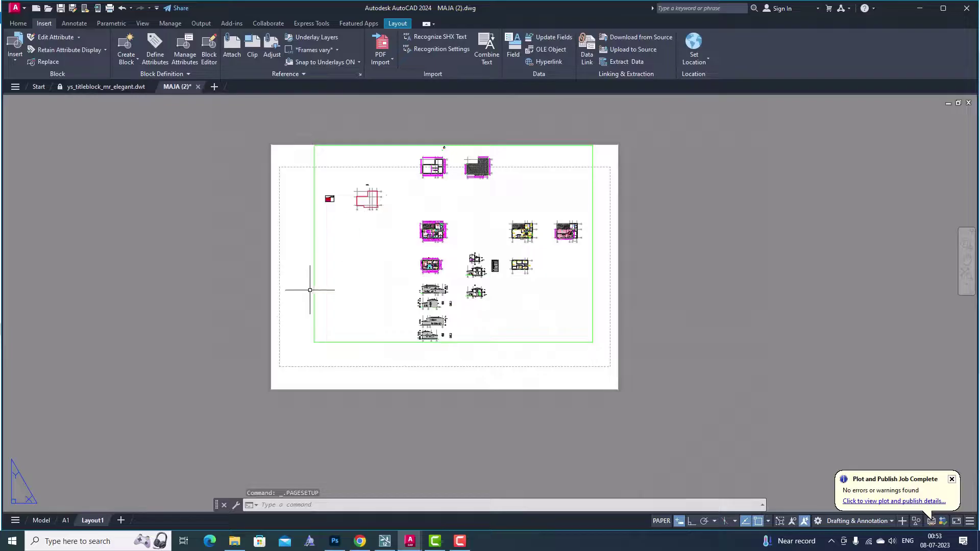